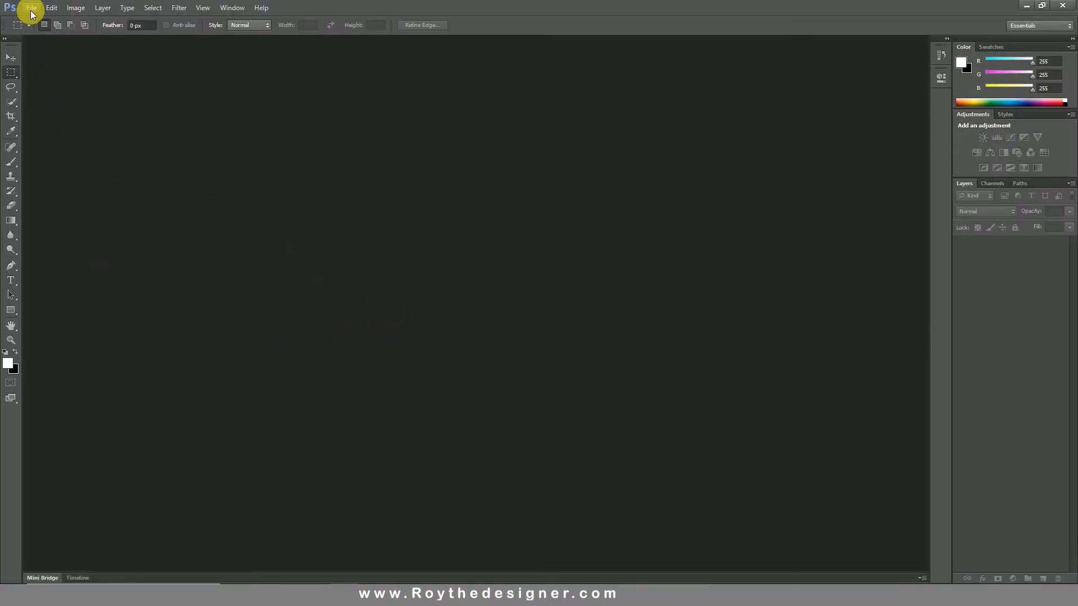
- Open Butterflies (1).png, Butterflies (2).png and lady_in_red.jpg together, fit the lady photo to the screen and activate the Move tool
left_click(32, 10)
left_click(44, 31)
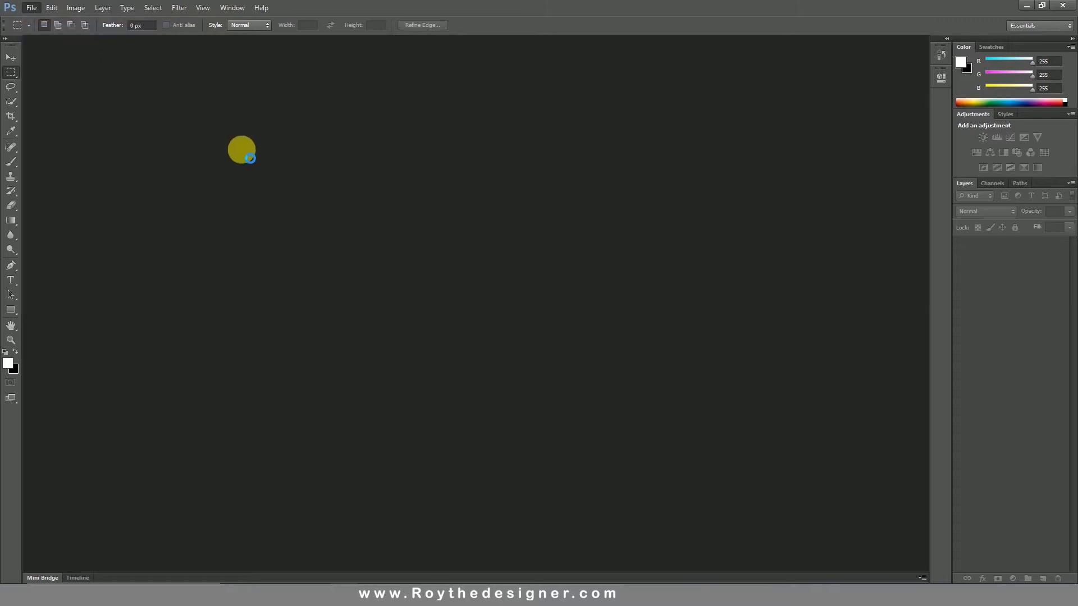
left_click_drag(621, 204, 478, 173)
left_click(670, 375)
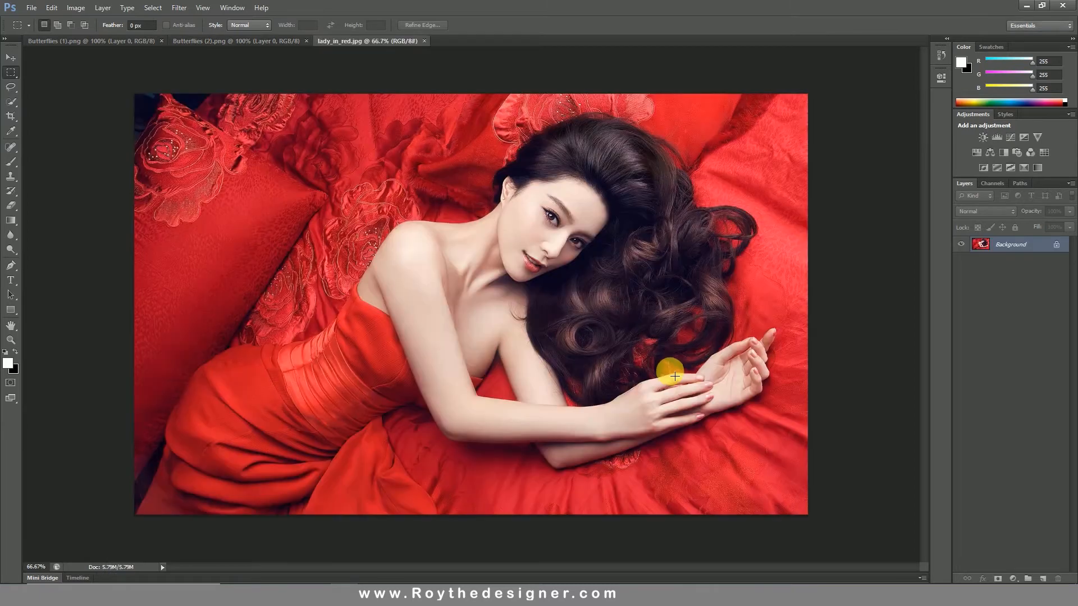
key("ctrl+0")
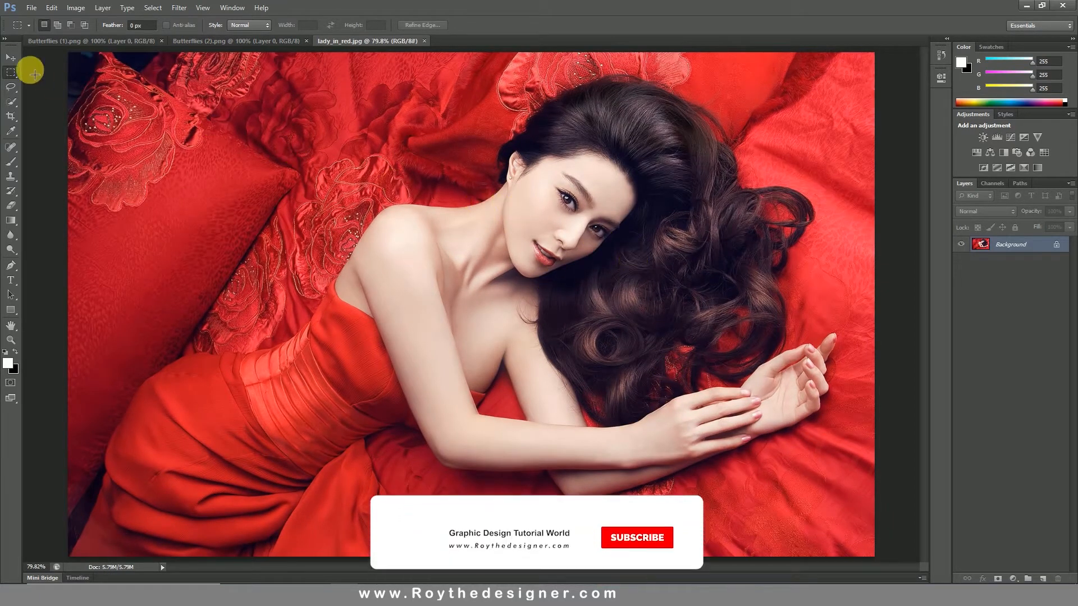
key("v")
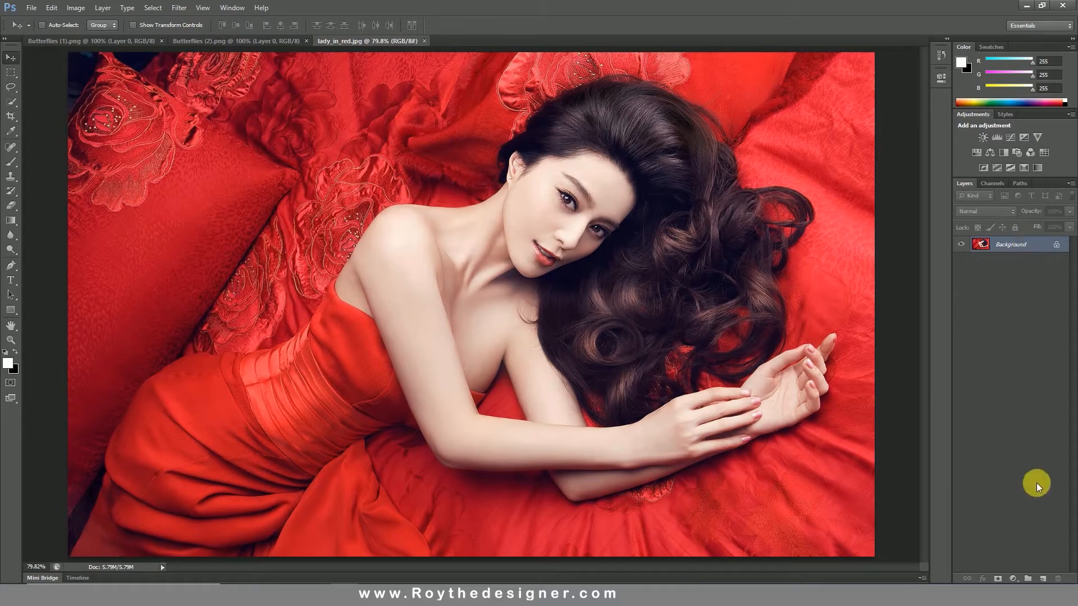
- Add a Hue/Saturation adjustment layer that shifts the photo's hue to purple, with saturation +13 and lightness +2
left_click(1013, 577)
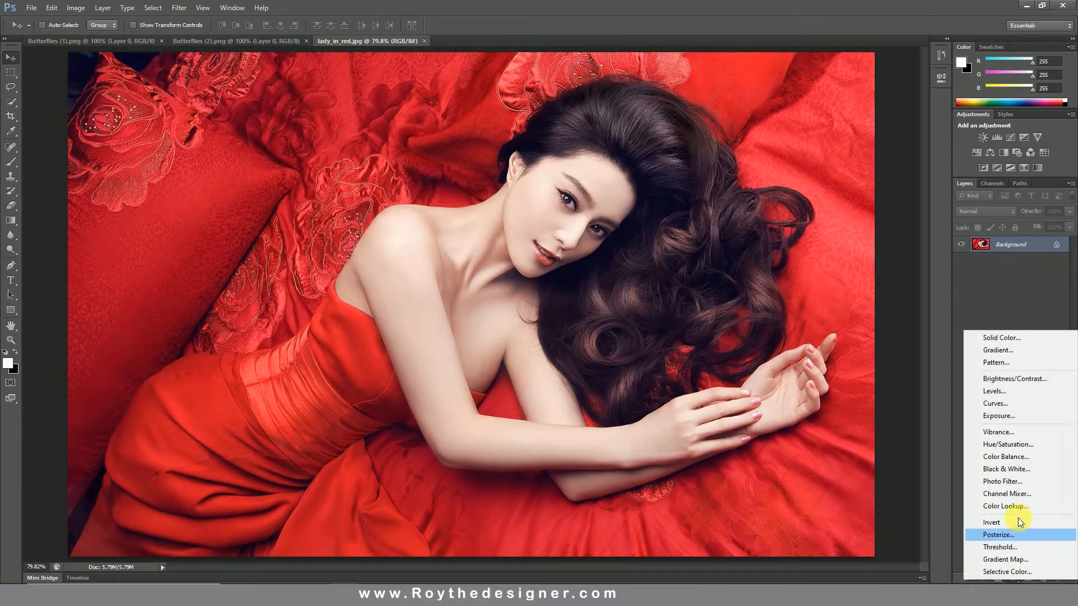
left_click(1007, 444)
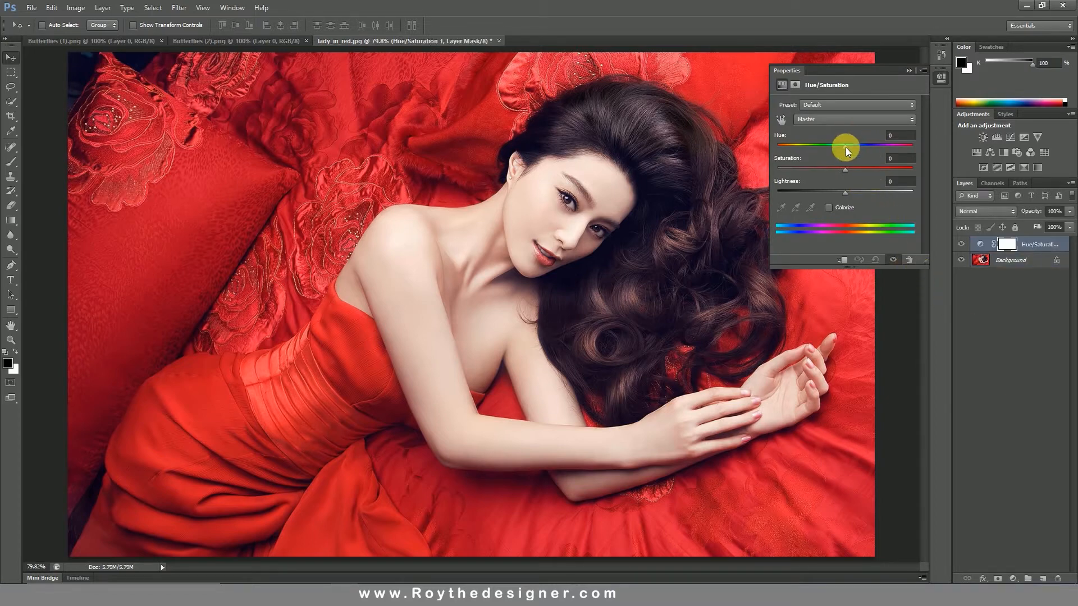
left_click_drag(845, 147, 813, 154)
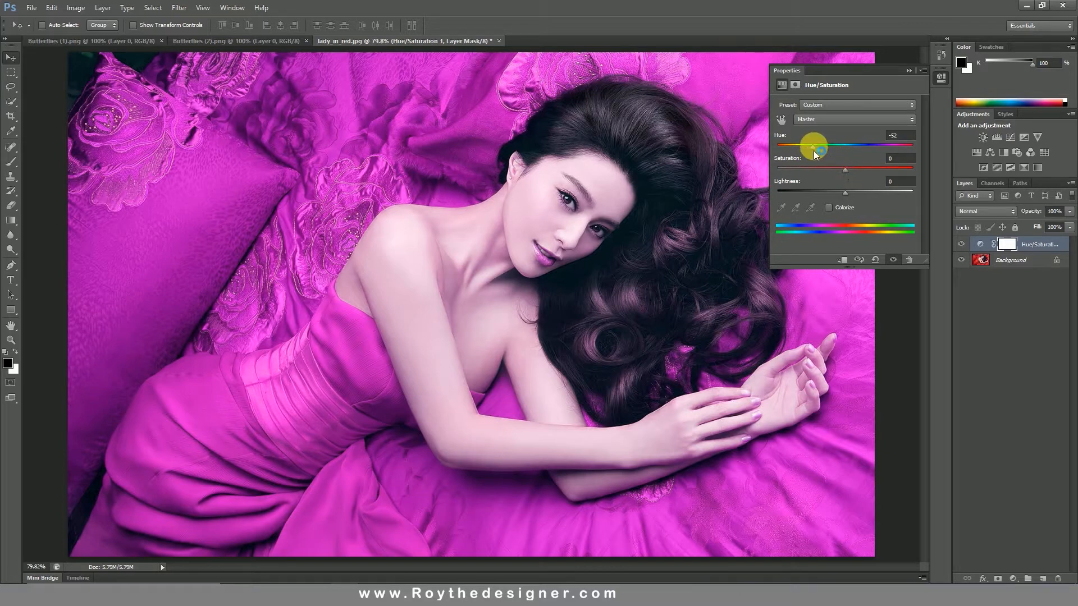
left_click_drag(815, 151, 809, 152)
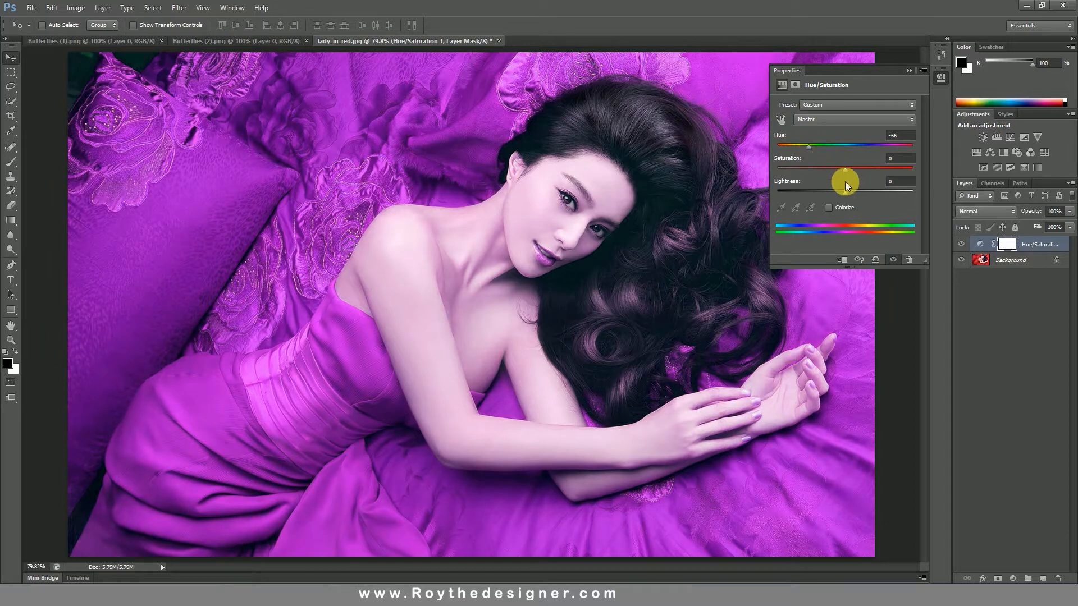
left_click_drag(843, 191, 852, 168)
left_click_drag(809, 147, 807, 147)
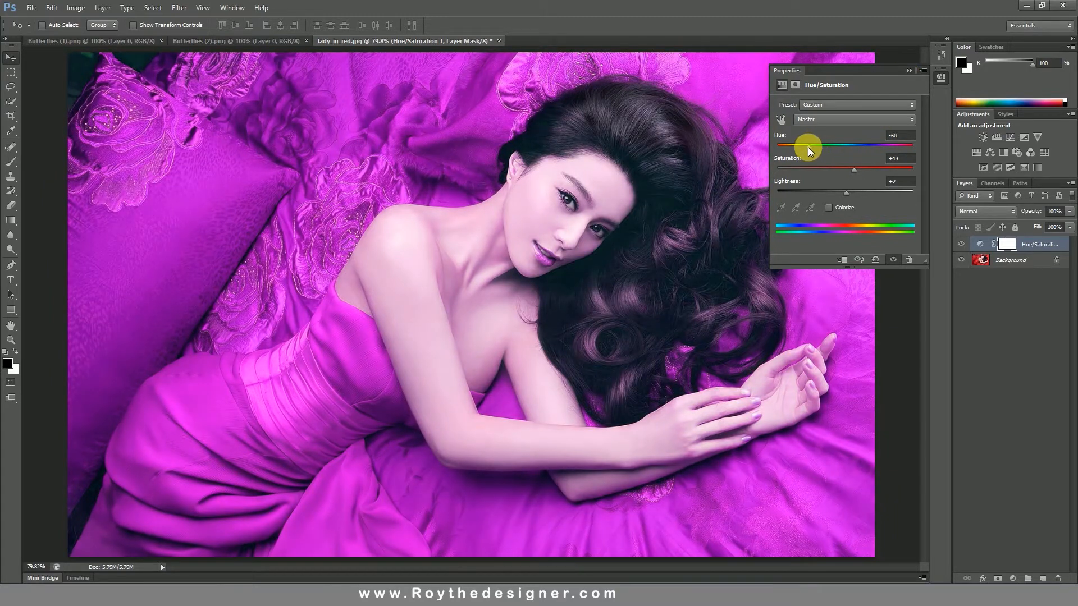
left_click(907, 71)
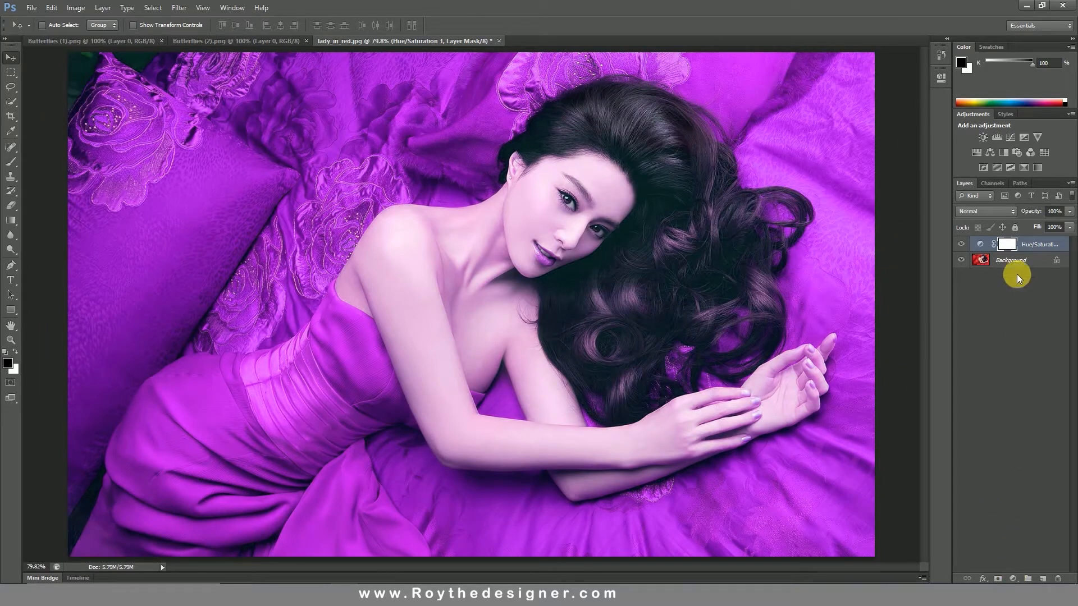
- Darken the photo with a Levels adjustment directly above the Background, using output white 58, midtones 0.97 and a slightly lowered input white point
left_click(1014, 260)
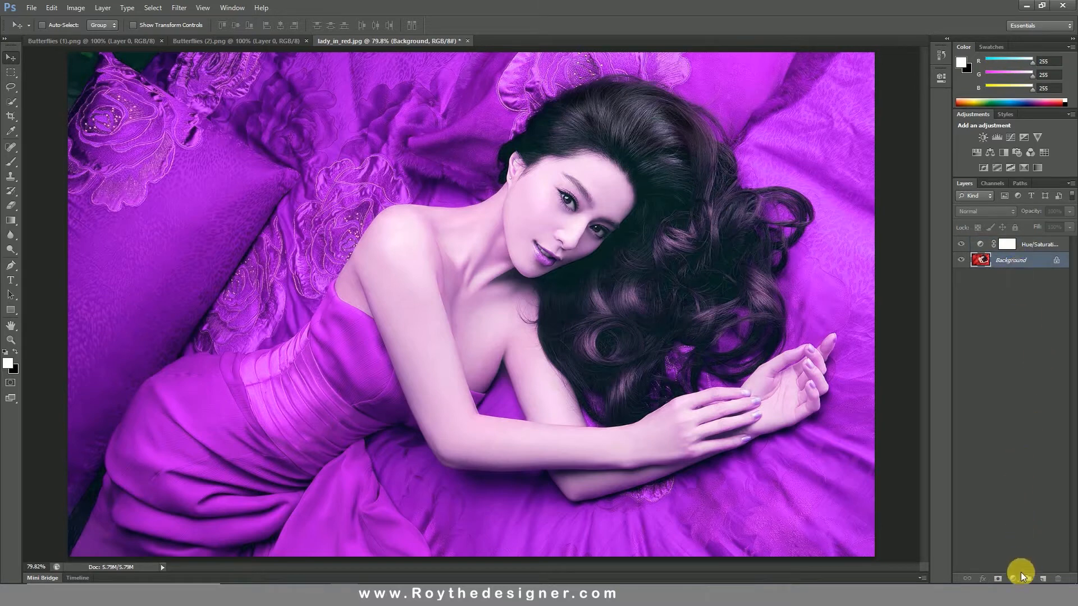
left_click(1015, 577)
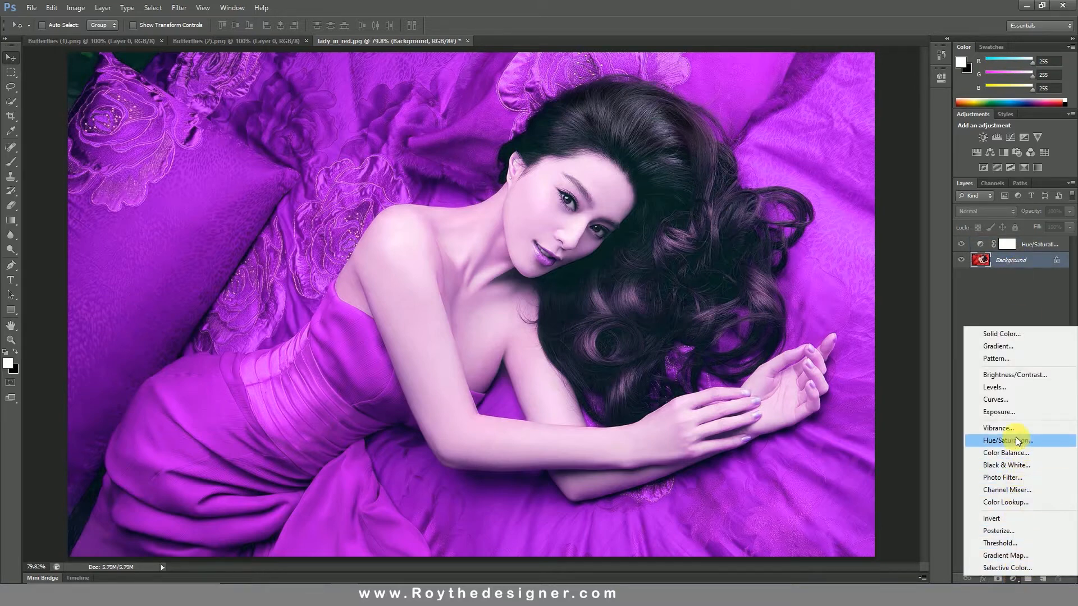
left_click(1007, 386)
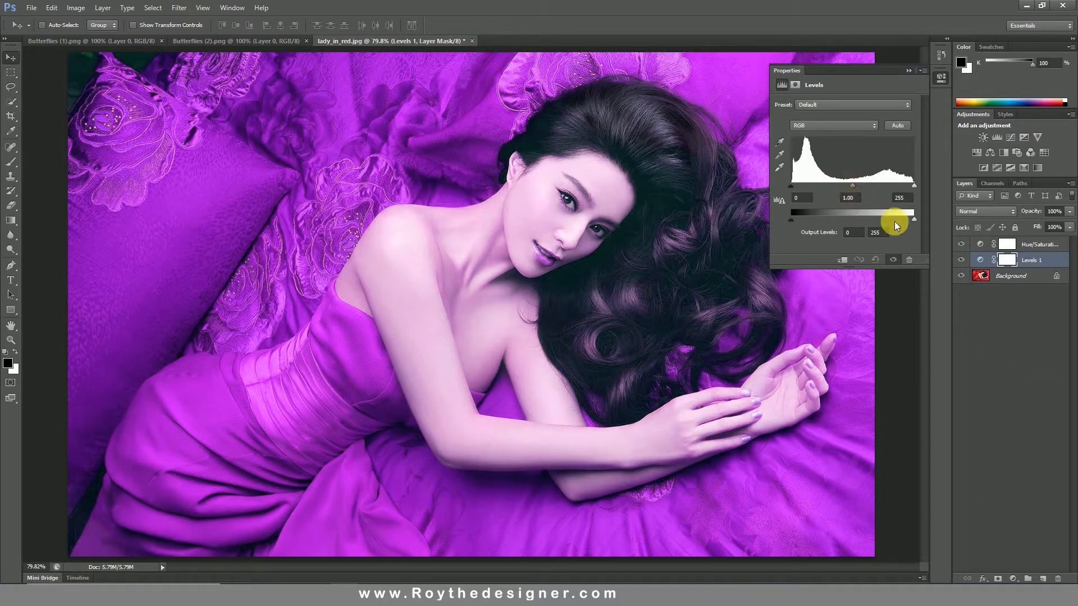
left_click_drag(913, 218, 815, 212)
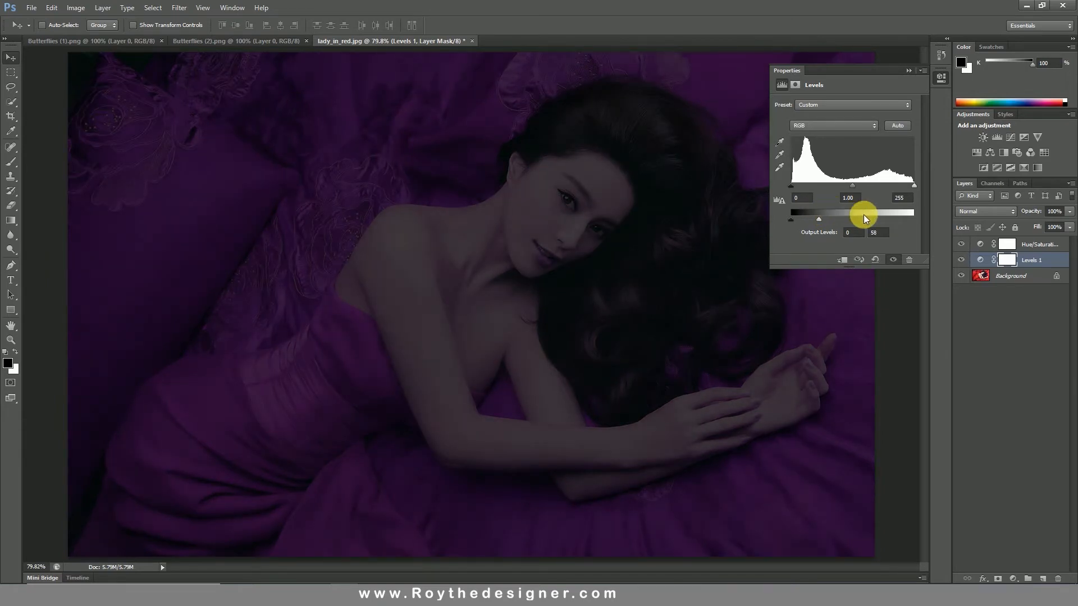
left_click_drag(851, 188, 847, 189)
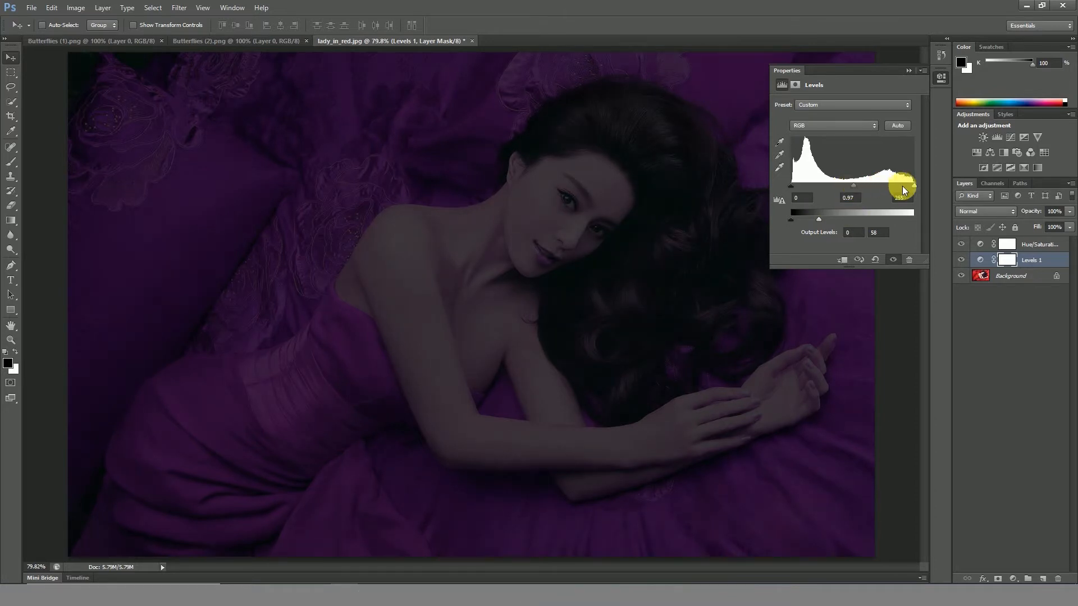
left_click_drag(914, 186, 908, 186)
left_click(910, 71)
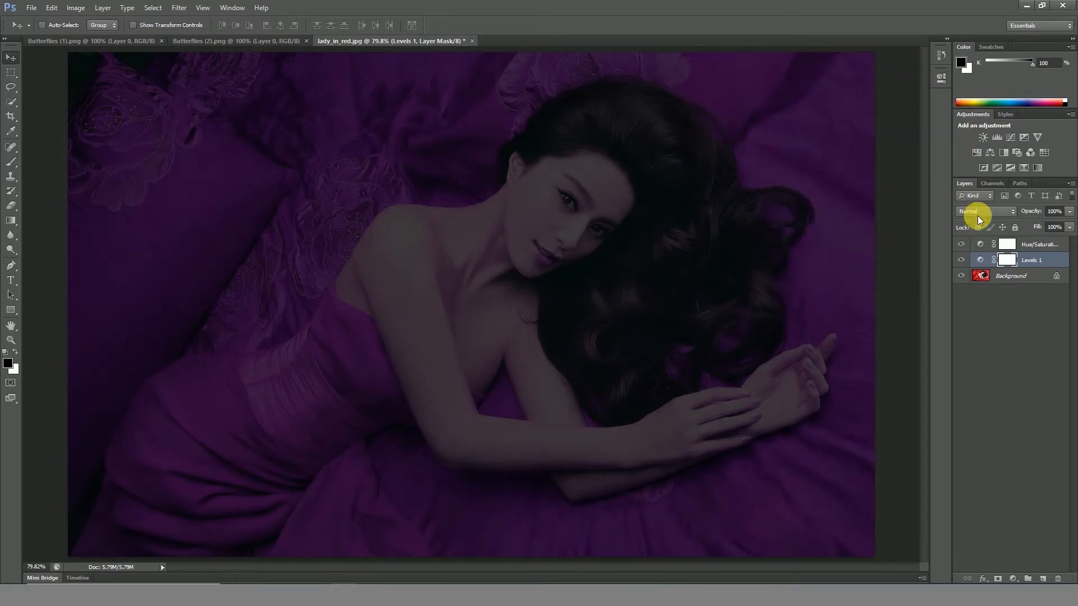
- Lasso the pink and purple butterfly in the upper-left corner of the Butterflies (1).png image
left_click(280, 41)
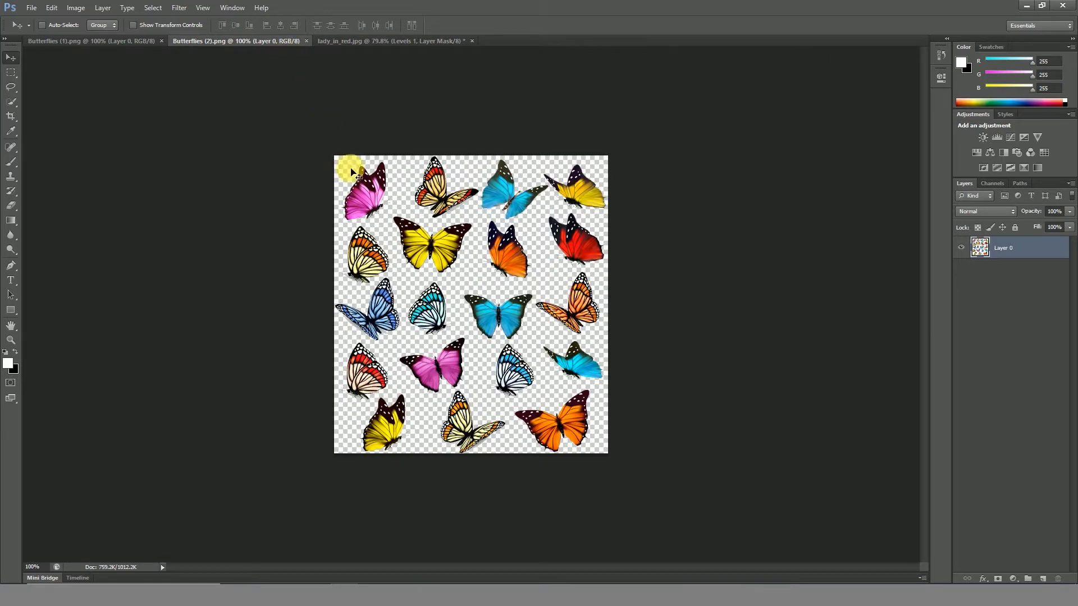
key("ctrl+0")
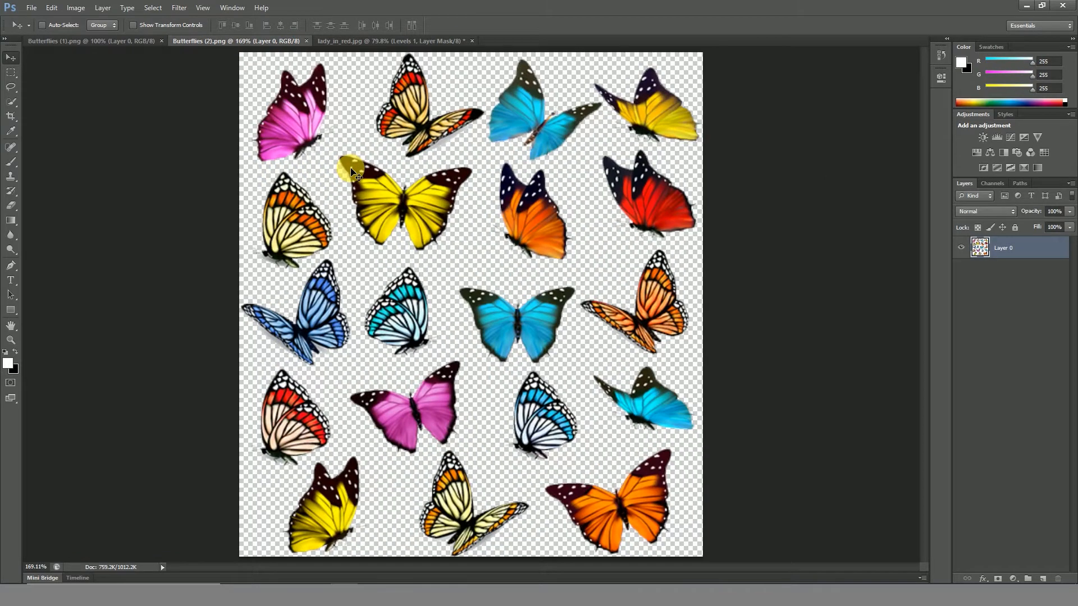
left_click(133, 41)
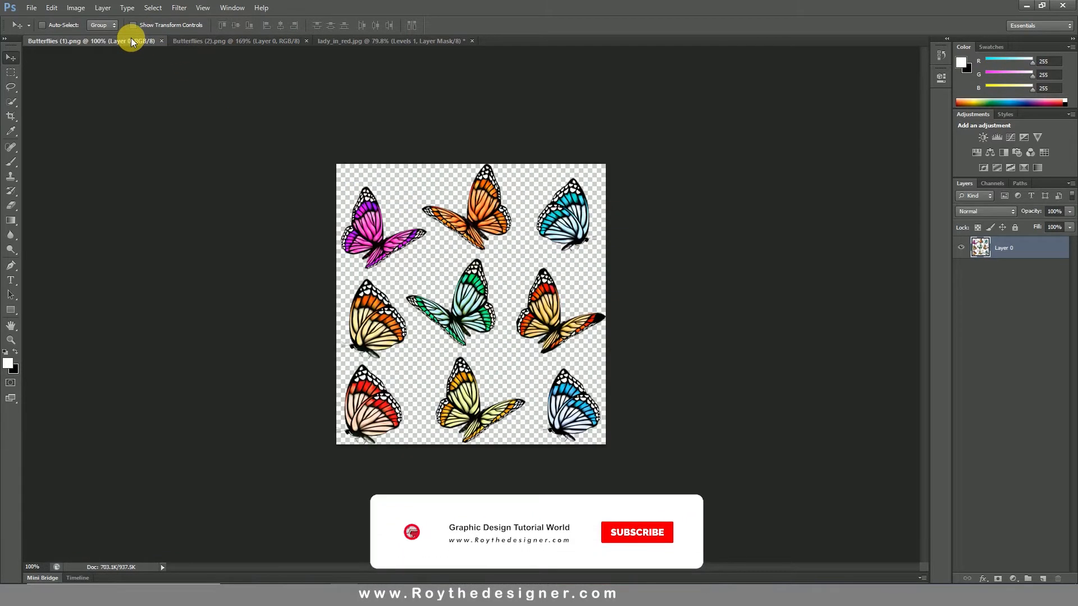
key("ctrl+0")
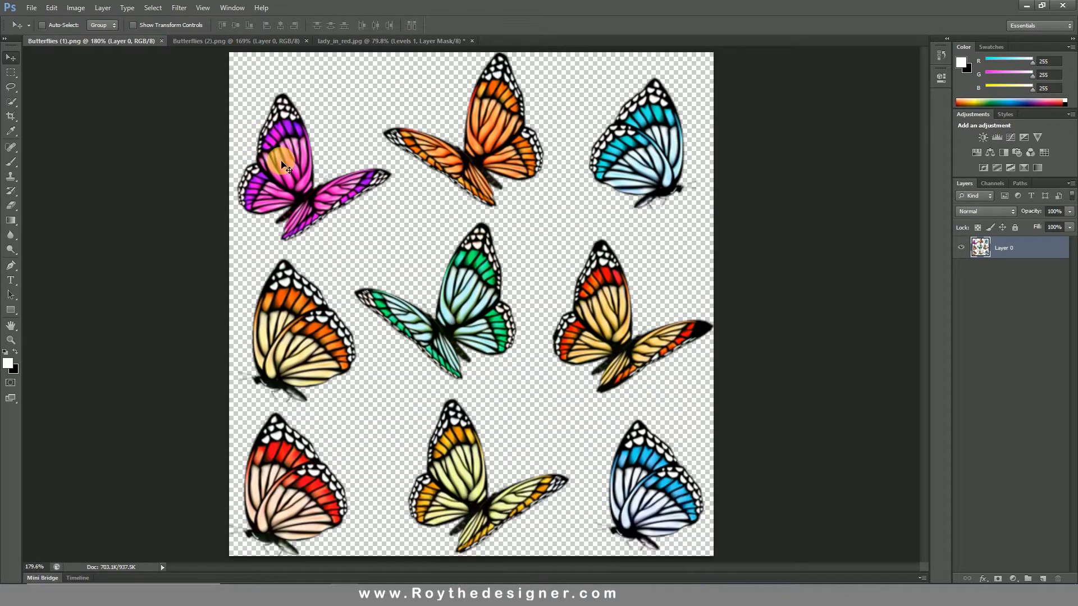
left_click(11, 90)
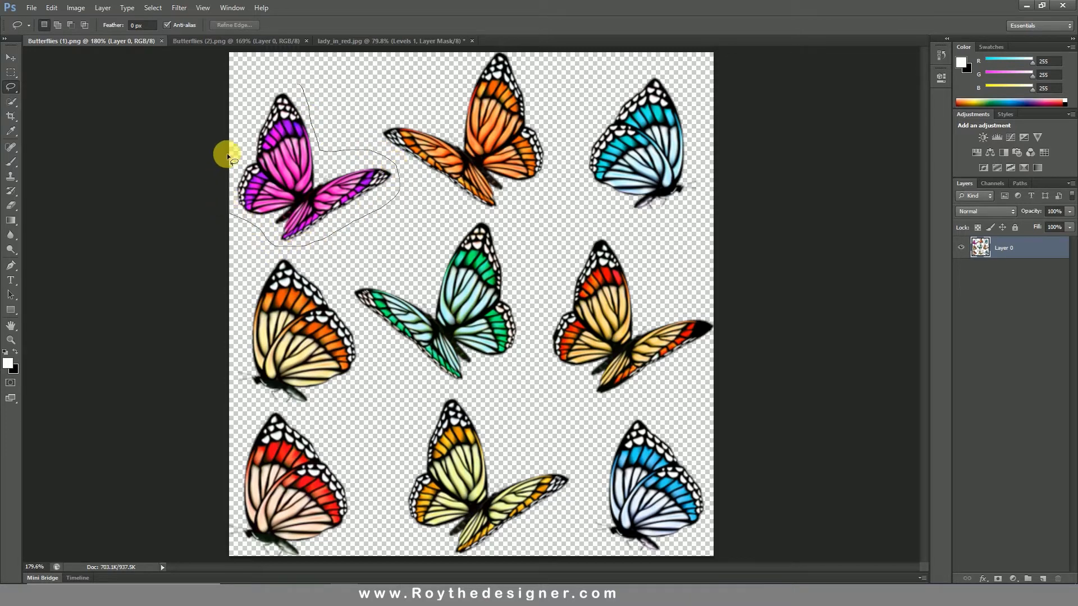
left_click_drag(262, 82, 264, 84)
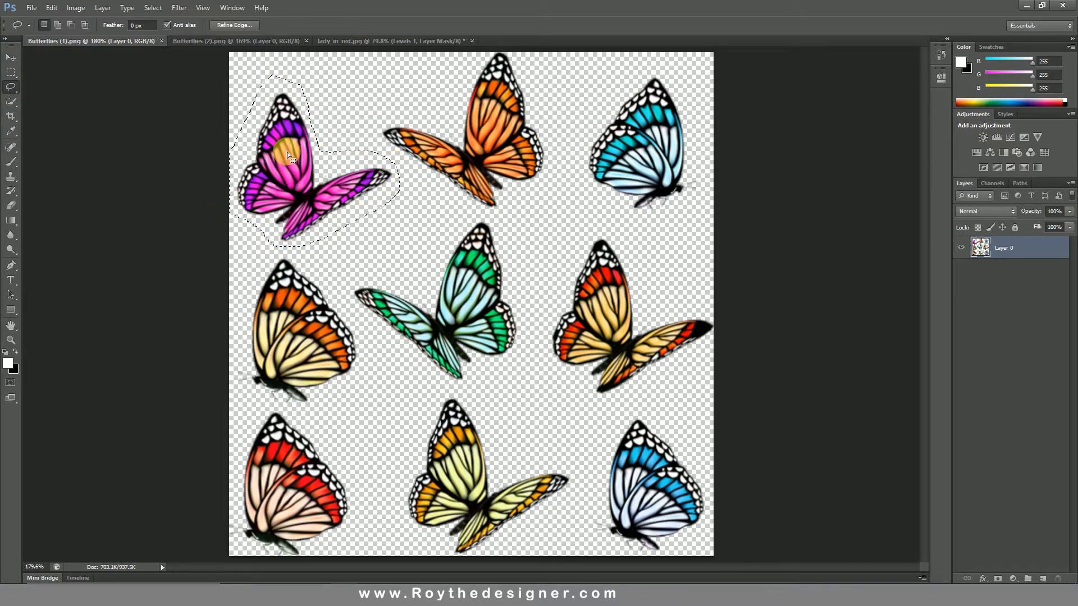
mouse_move(289, 142)
left_mouse_down()
mouse_move(297, 143)
mouse_move(284, 148)
left_mouse_up()
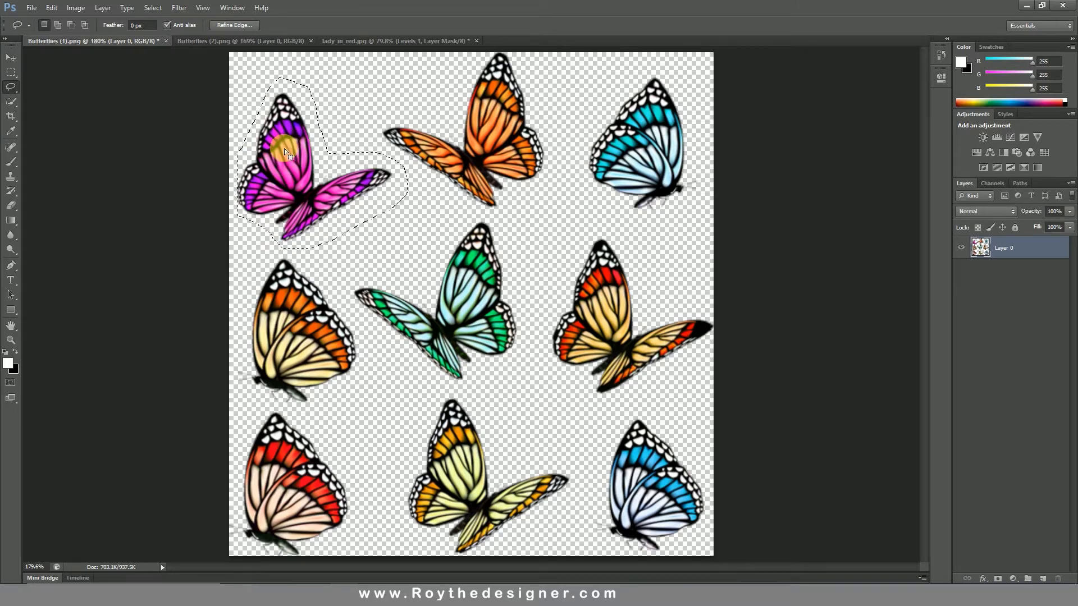
- Move the selected butterfly into lady_in_red.jpg, raise its layer above Hue/Saturation and place it on the woman's shoulder
left_click(9, 58)
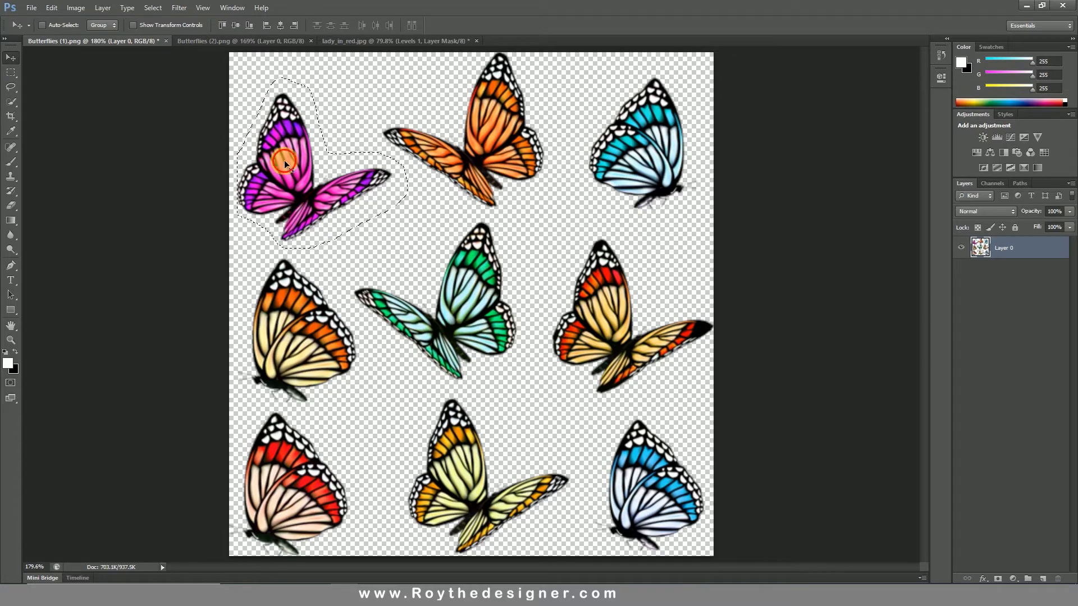
left_click_drag(284, 159, 389, 227)
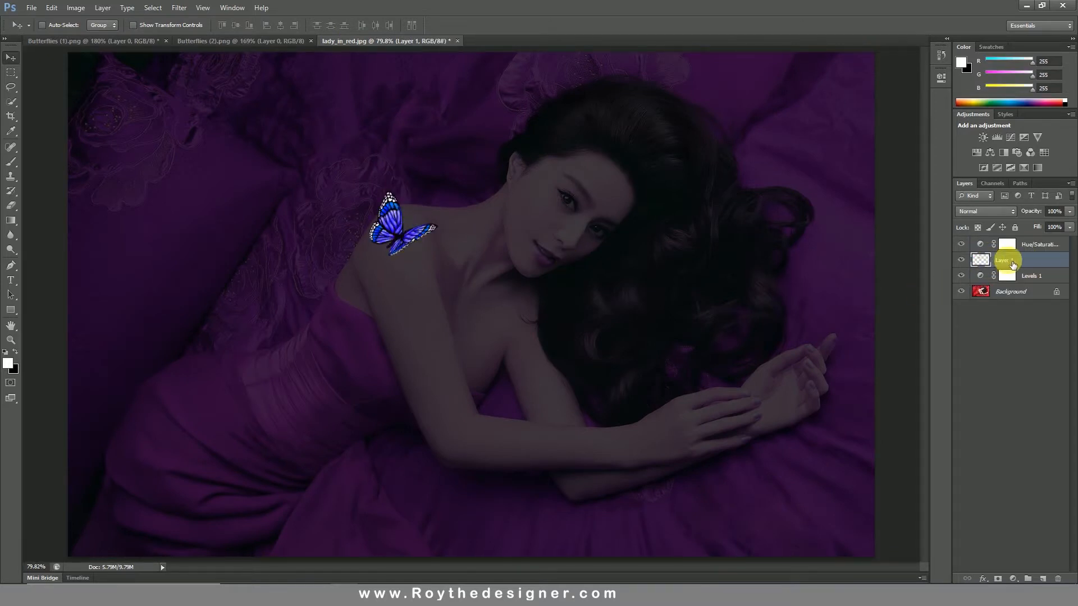
left_click_drag(1022, 259, 1025, 245)
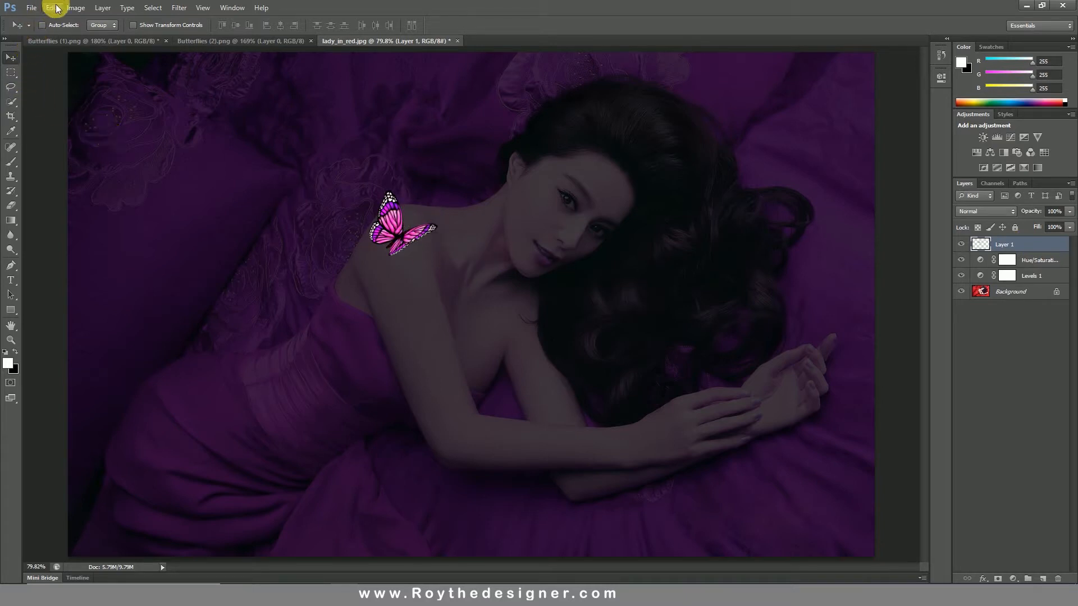
left_click_drag(399, 225, 389, 220)
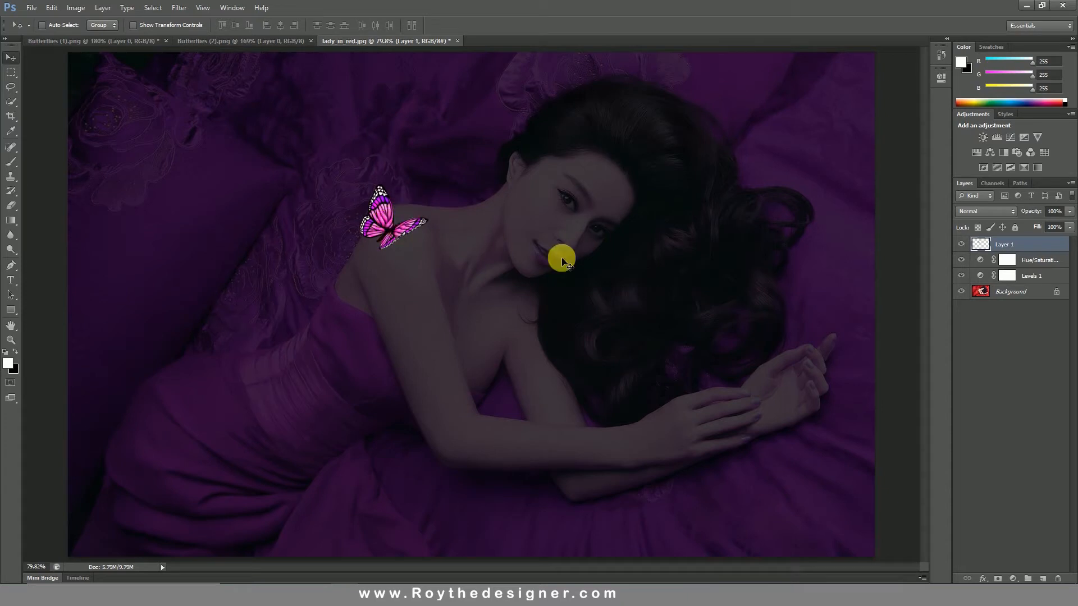
- Load the butterfly layer's outline as a selection and add an empty layer directly beneath the butterfly layer
left_click(1014, 282)
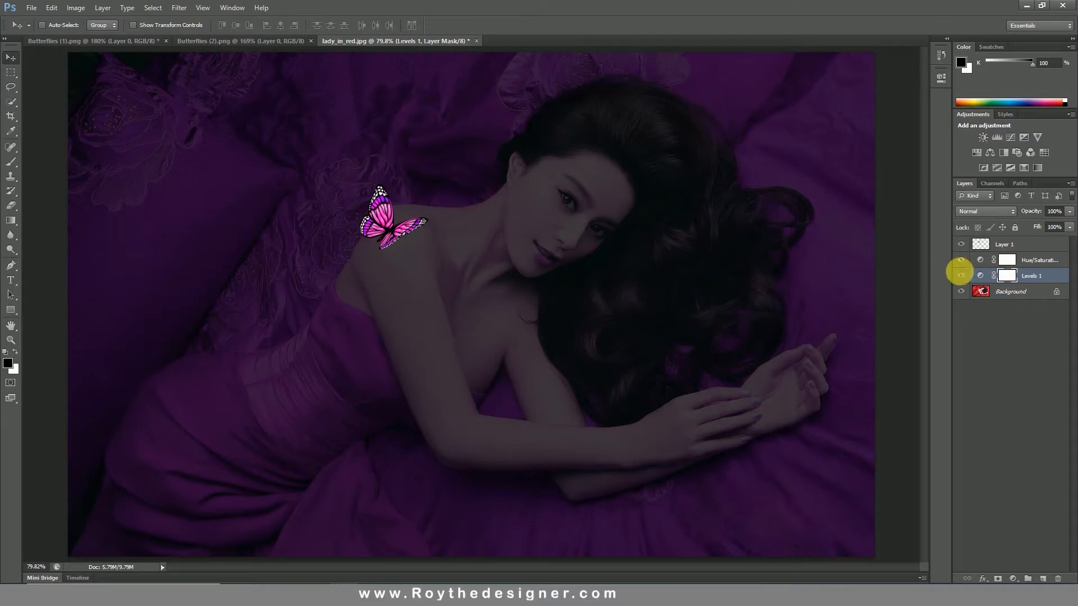
left_click(982, 245)
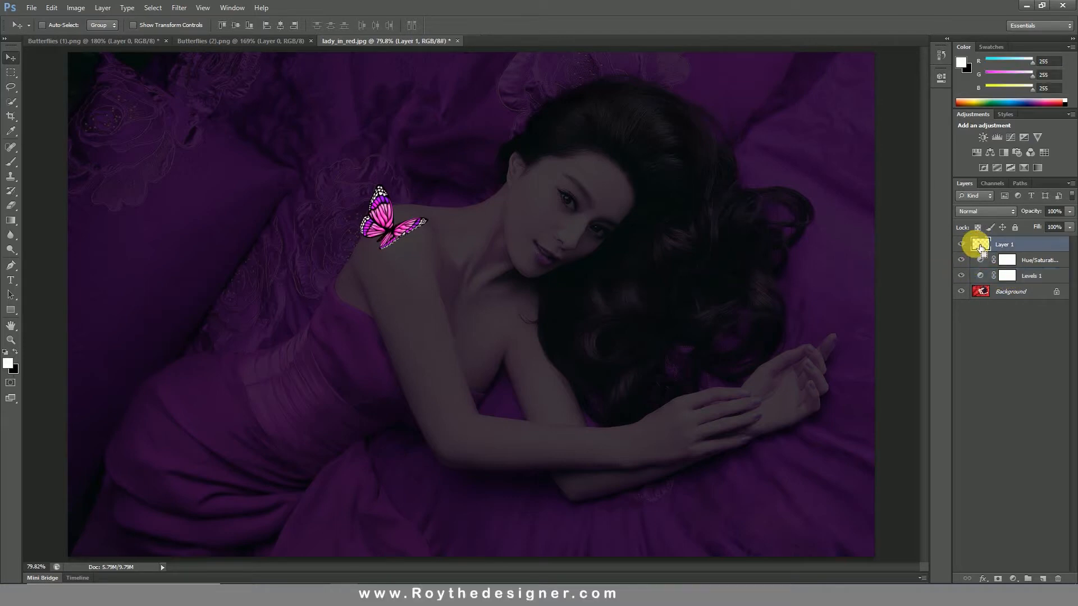
left_click(981, 246, "ctrl")
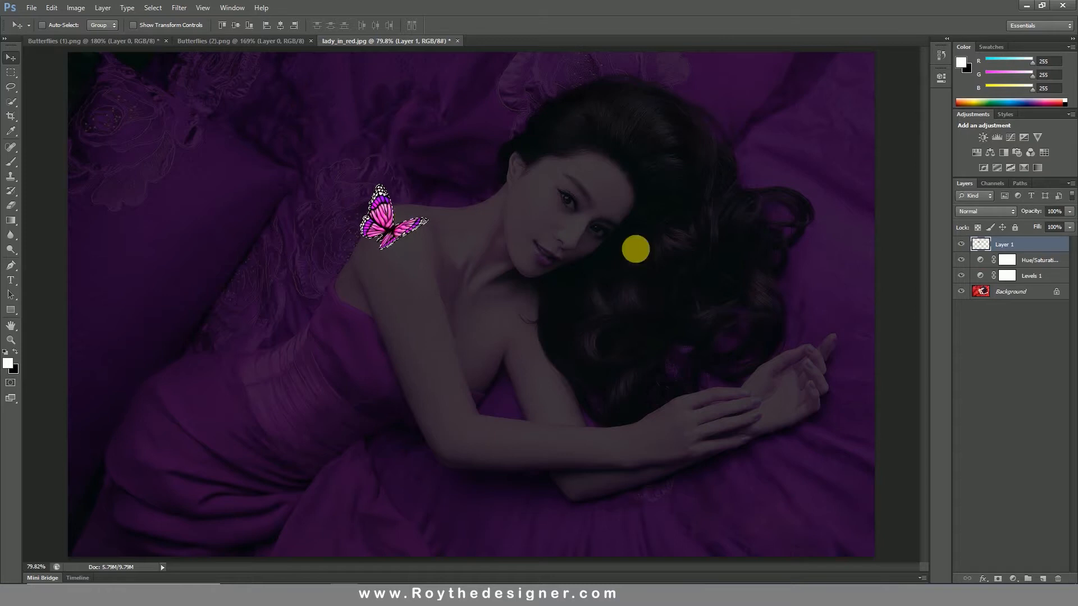
left_click(1028, 262)
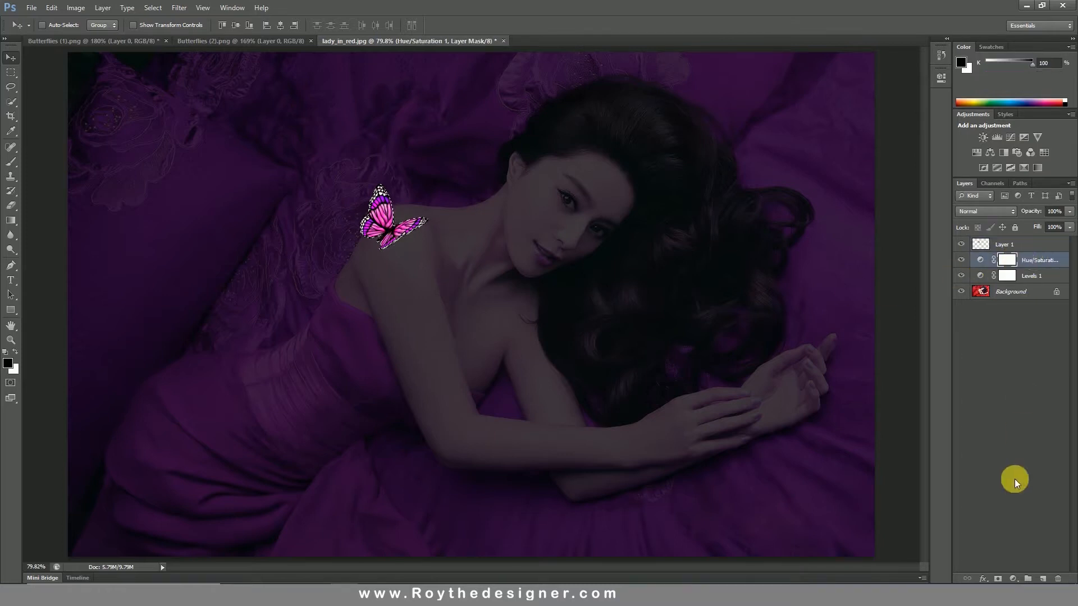
left_click(1042, 579)
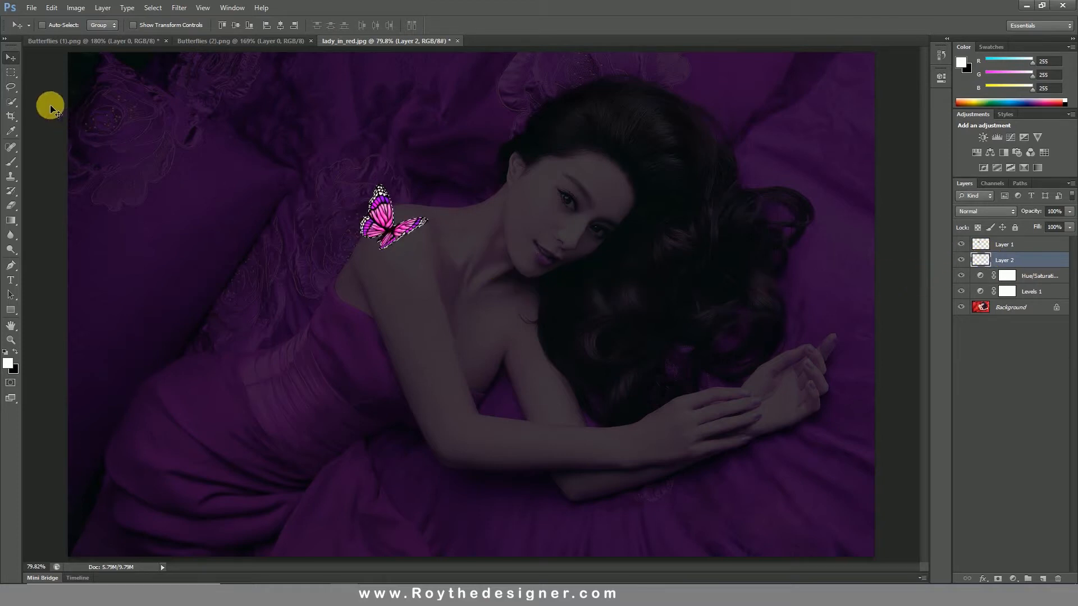
- Feather the butterfly-shaped selection by 2 pixels
left_click(11, 86)
right_click(385, 222)
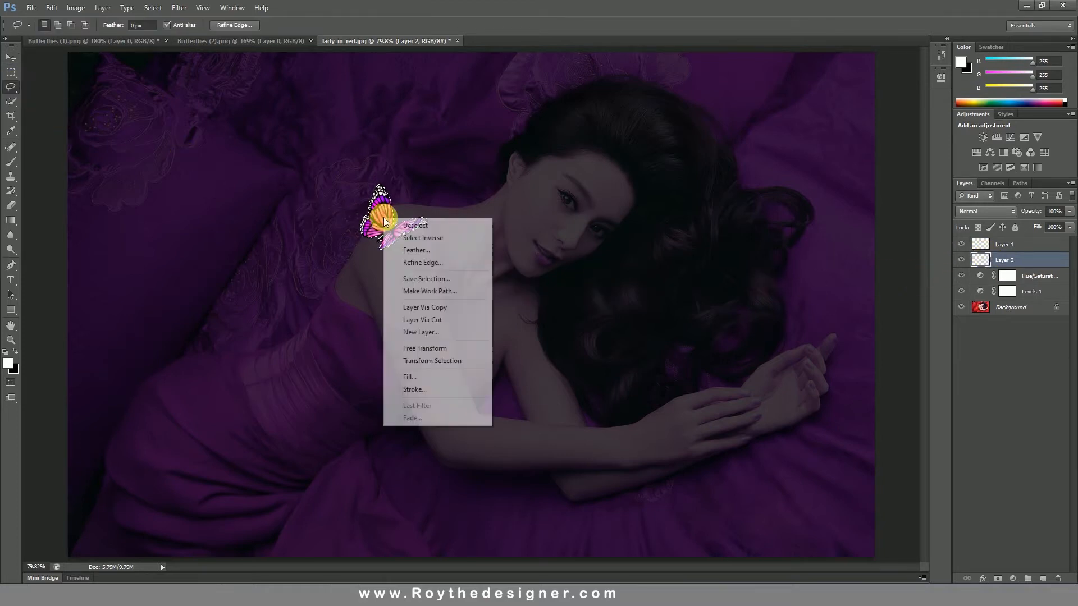
left_click(435, 250)
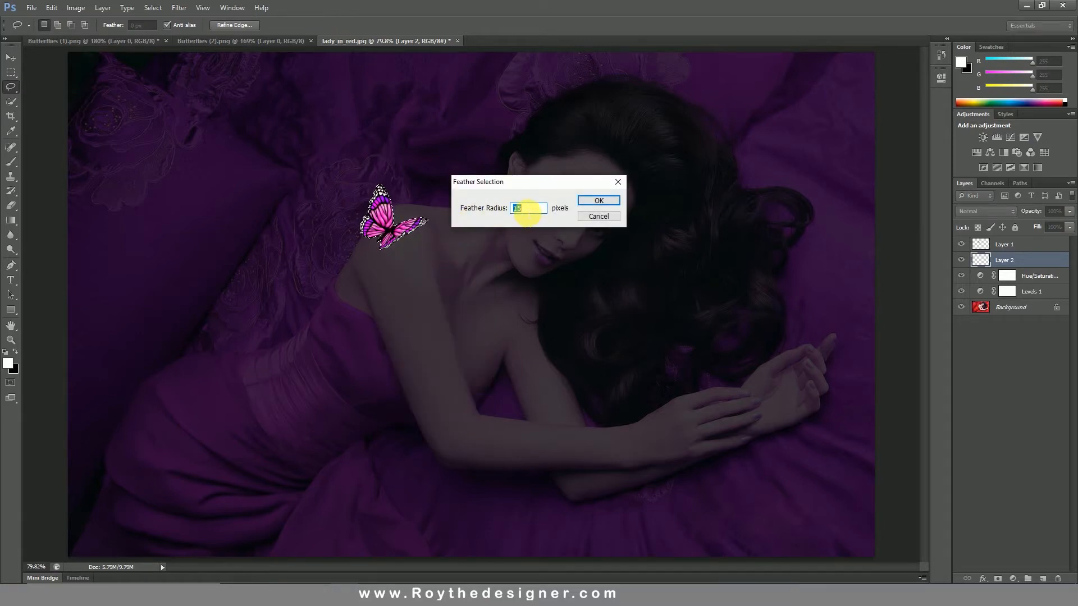
type("2")
left_click(596, 201)
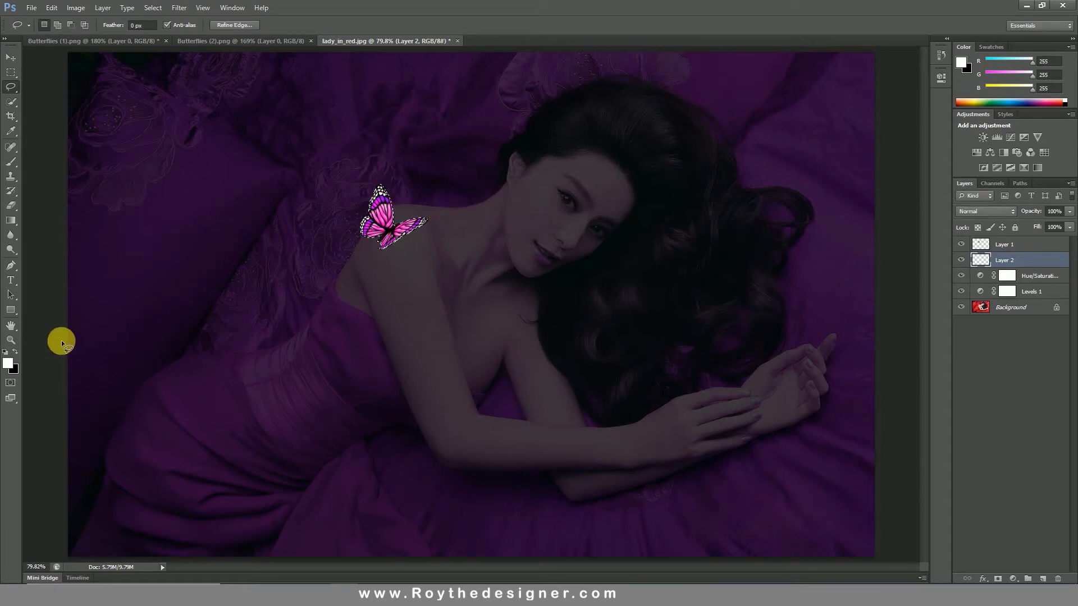
- Set the foreground color to a bright magenta with RGB values 251, 0, 242
left_click(11, 363)
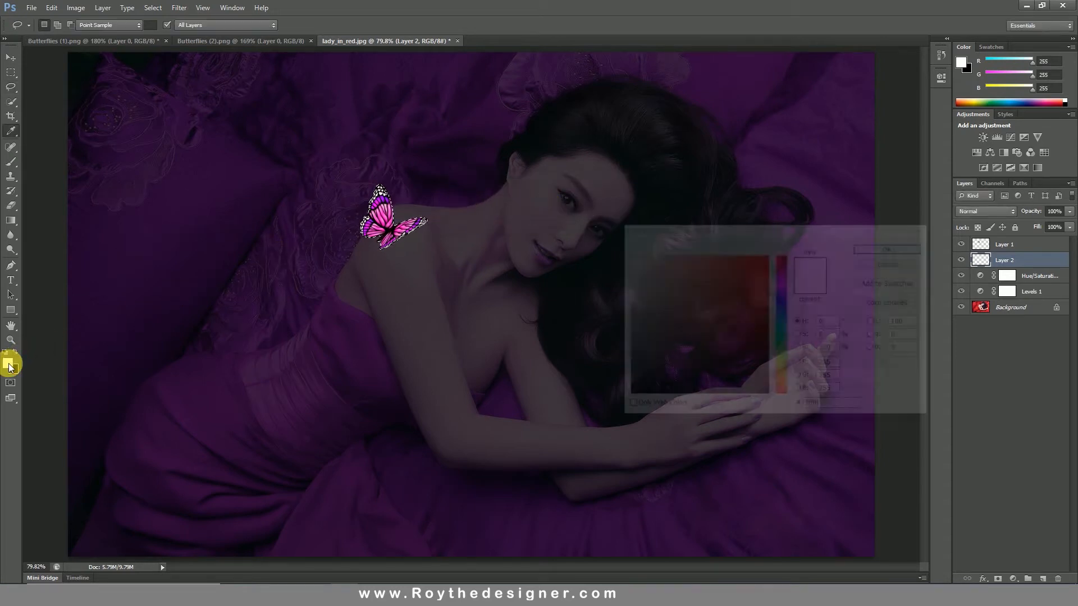
left_click(783, 278)
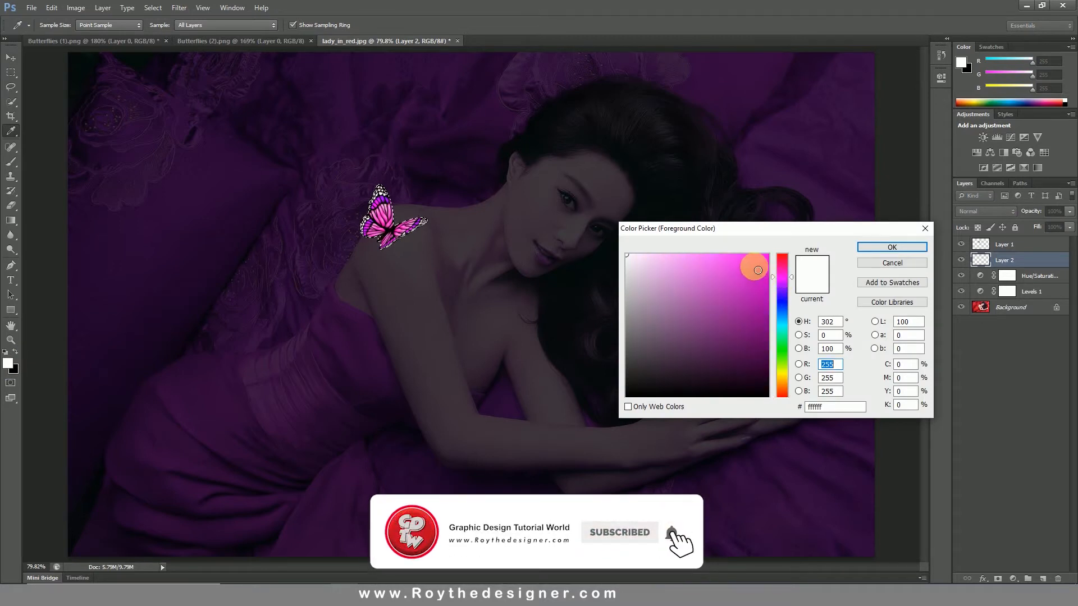
left_click(767, 256)
left_click(886, 246)
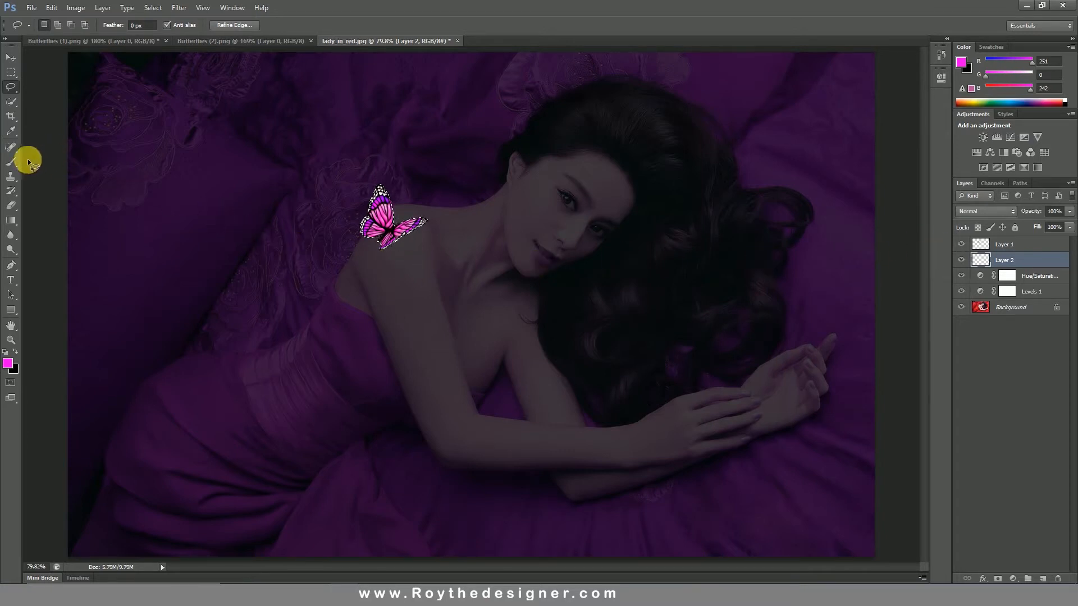
- Brush the magenta into the feathered selection on Layer 2 beneath the shoulder butterfly and clear the selection
left_click(10, 164)
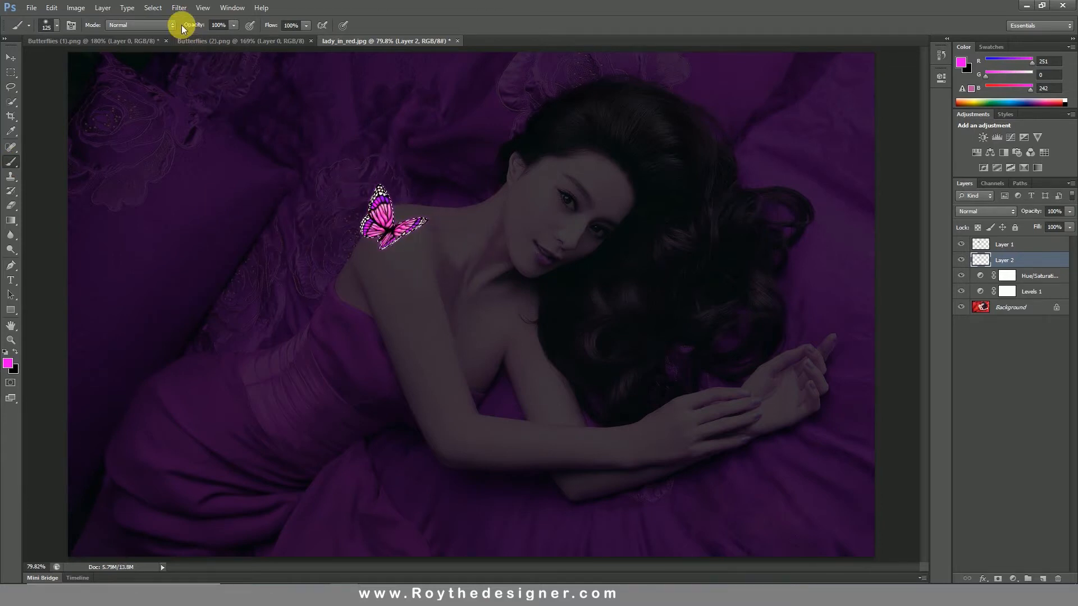
left_click(152, 9)
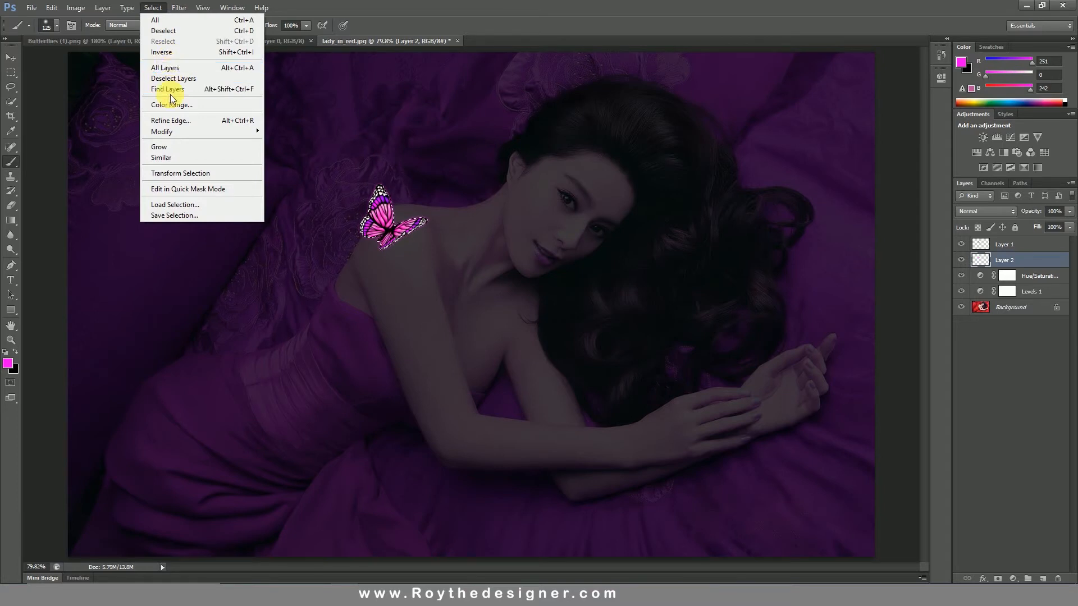
left_click(169, 32)
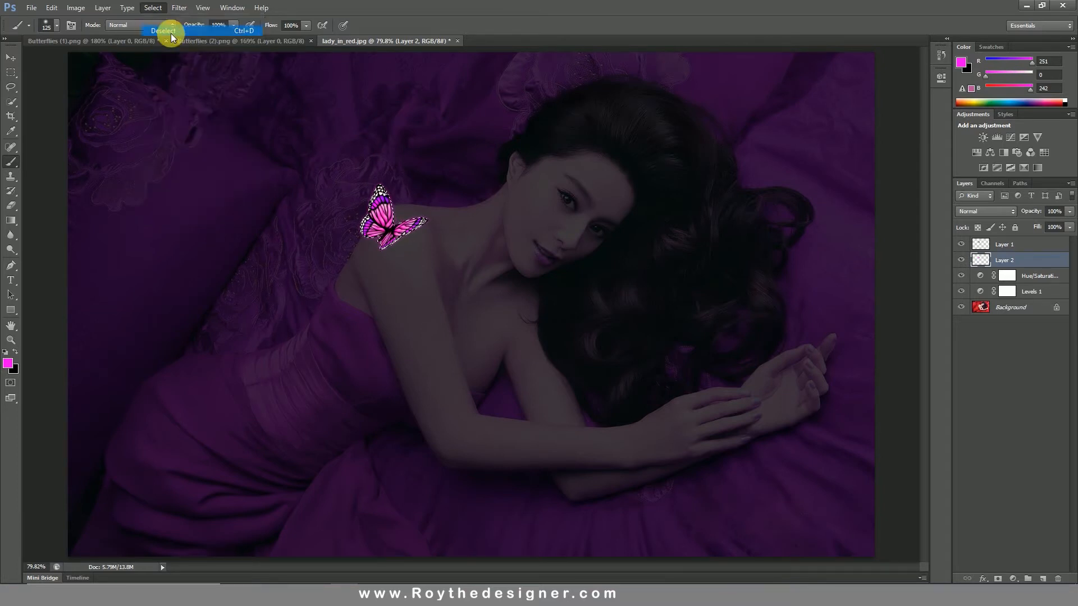
- Paint a soft glow around the shoulder butterfly in black on the Levels 1 mask with a 200-pixel brush
left_click(1011, 292)
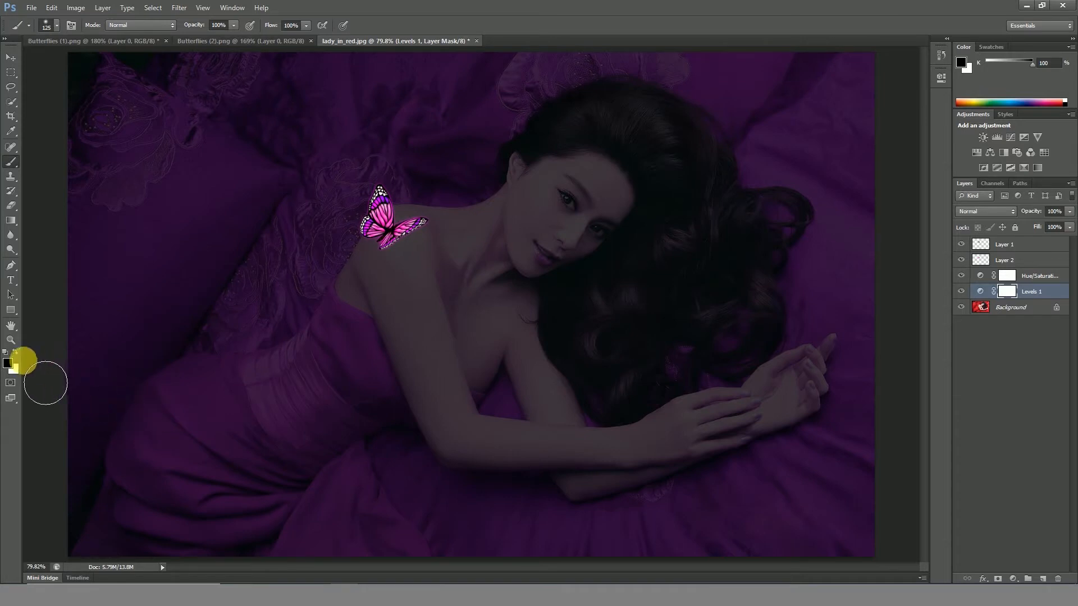
key("x")
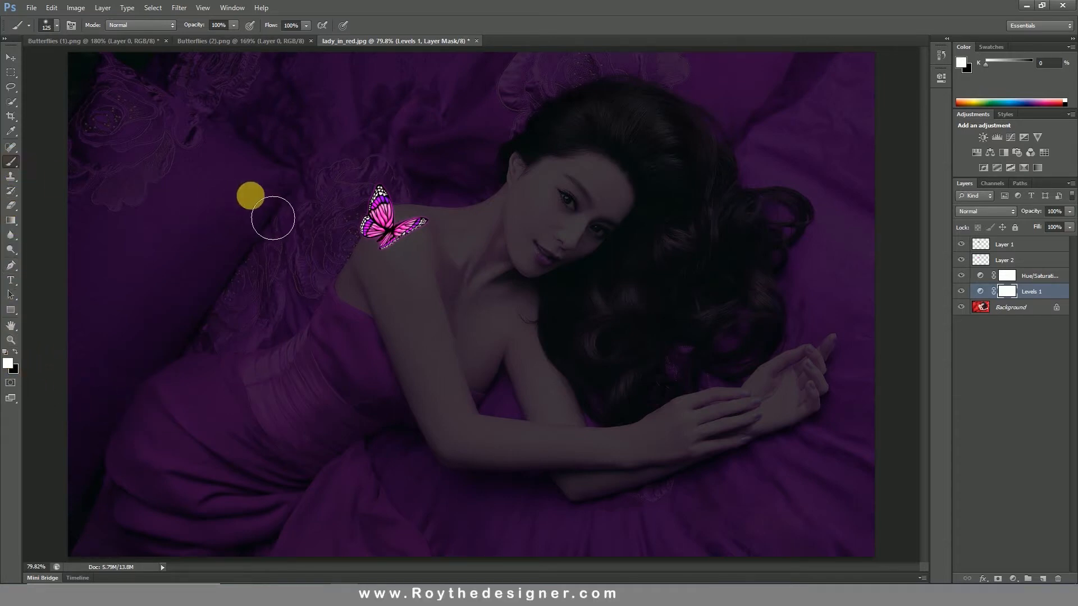
left_click_drag(410, 233, 464, 238)
right_click(402, 234)
left_click(380, 209)
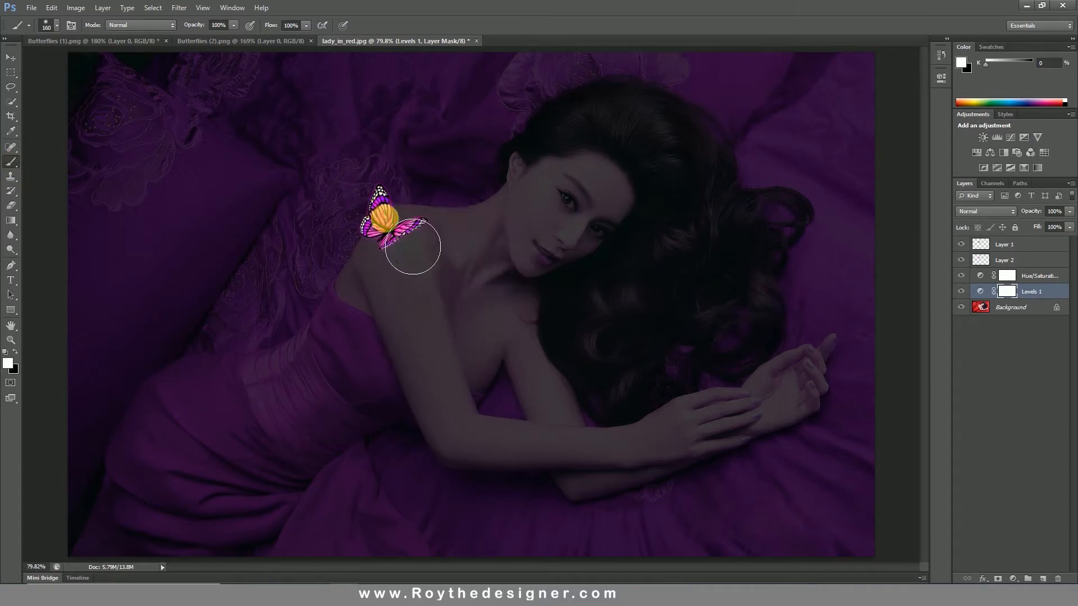
left_click(1008, 292)
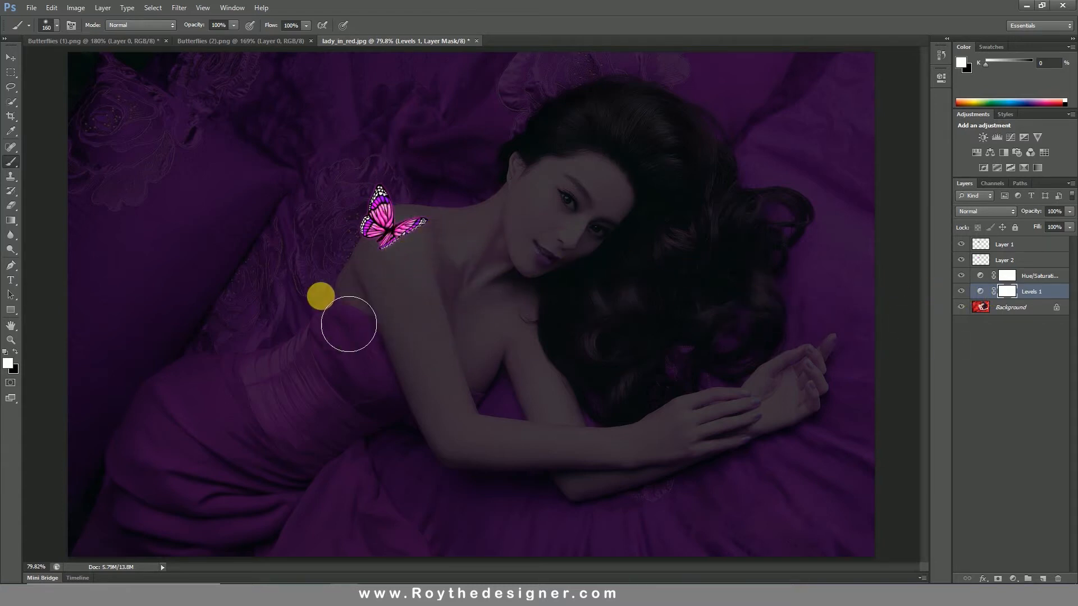
left_click(17, 352)
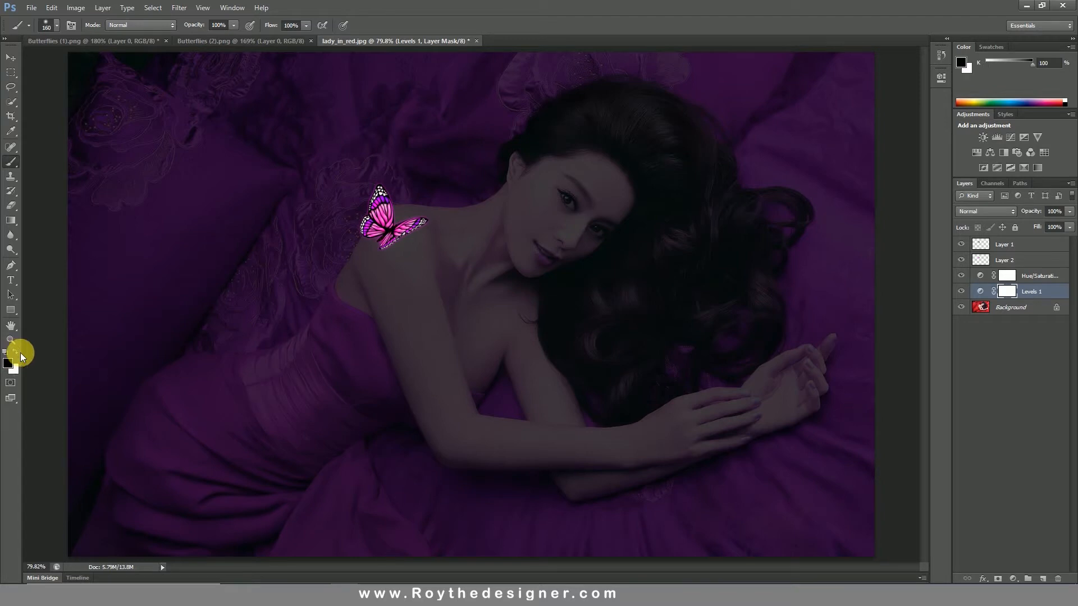
key("]")
key("]")
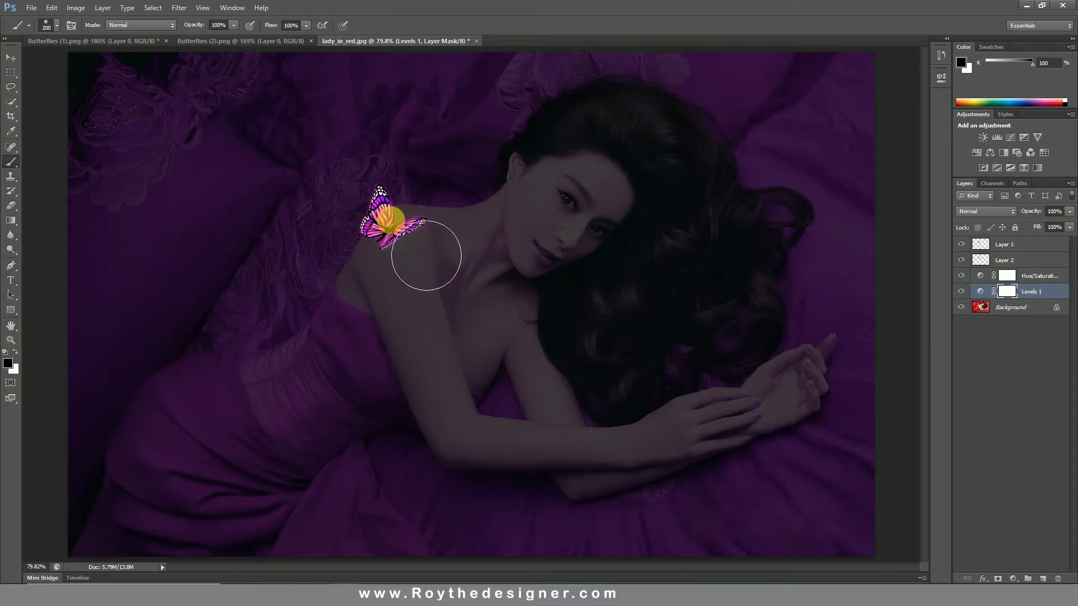
mouse_move(426, 256)
left_mouse_down()
mouse_move(414, 258)
mouse_move(427, 261)
mouse_move(414, 277)
mouse_move(378, 290)
mouse_move(409, 269)
mouse_move(377, 281)
left_mouse_up()
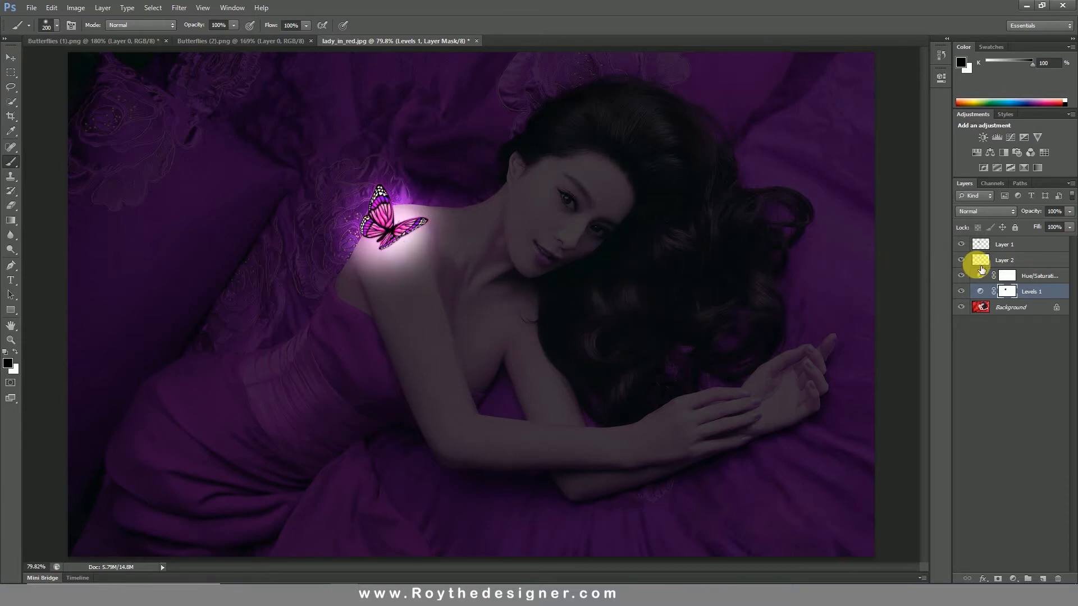
- Lower the opacity of Layer 2, the magenta layer beneath the shoulder butterfly, to 22%
left_click(991, 262)
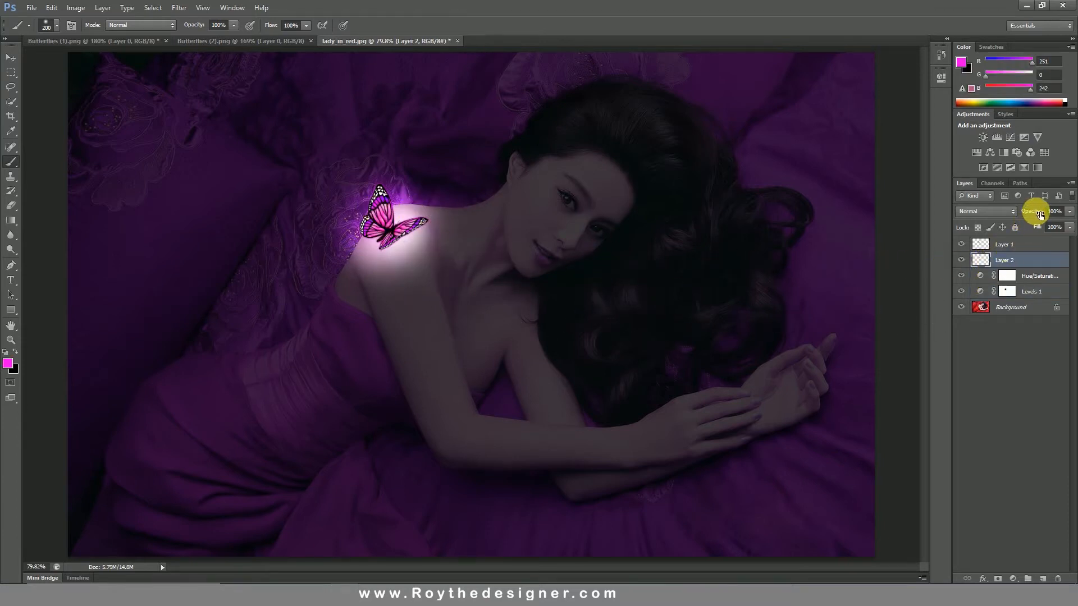
left_click_drag(1041, 214, 1032, 216)
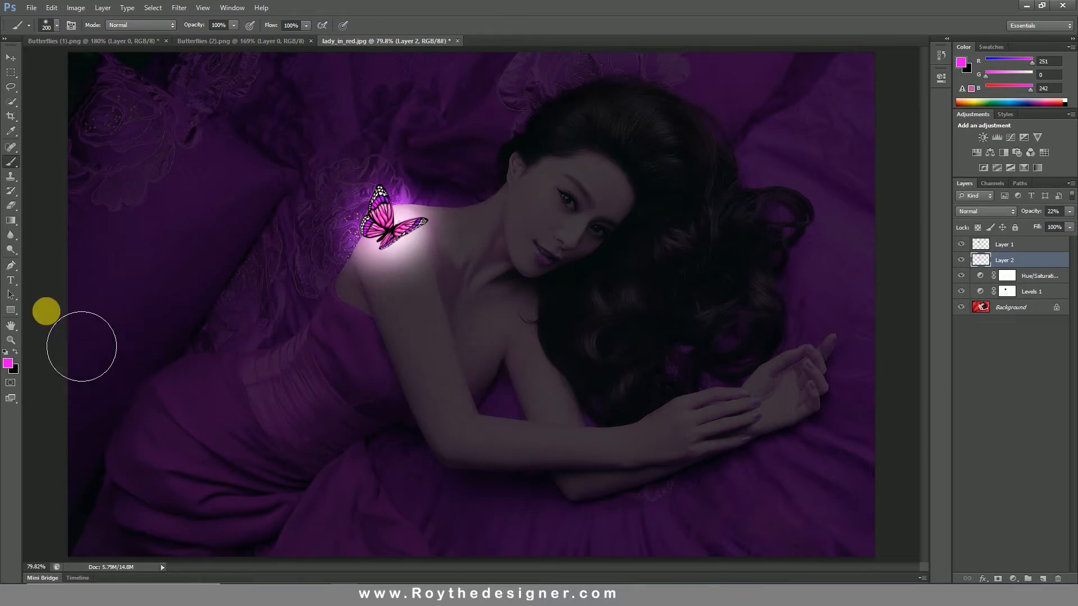
- Lasso the pink butterfly with dark wing tips in the fourth row of the Butterflies (2).png image
left_click(10, 58)
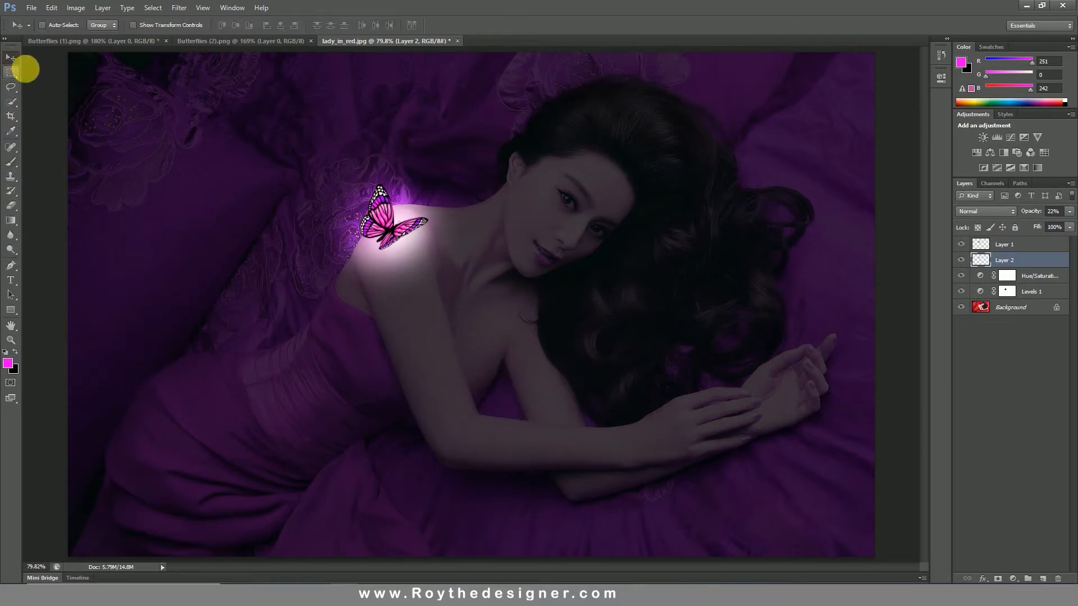
left_click(133, 42)
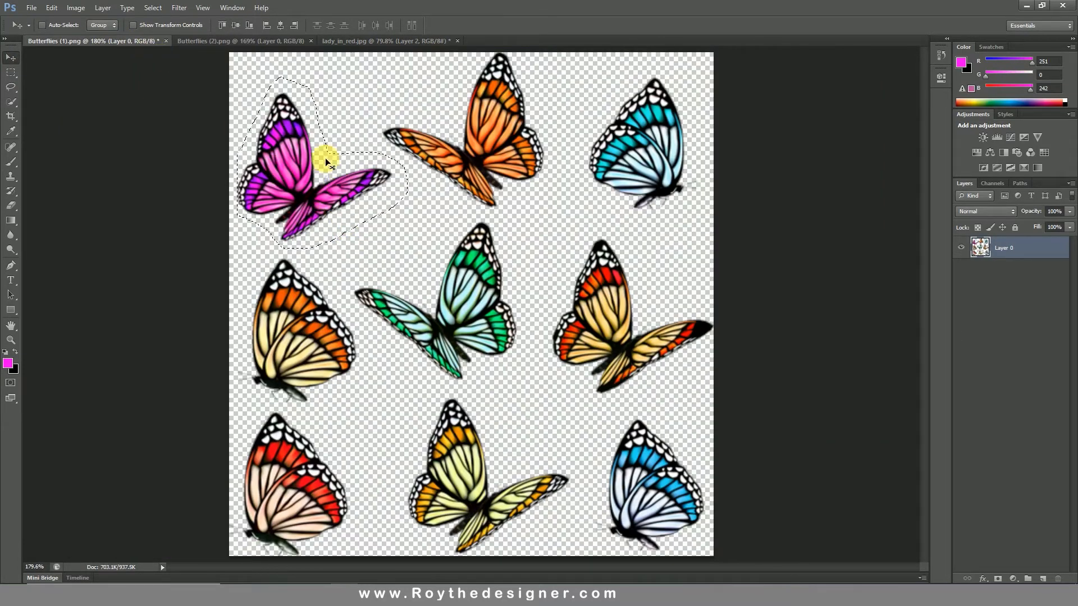
left_click(11, 87)
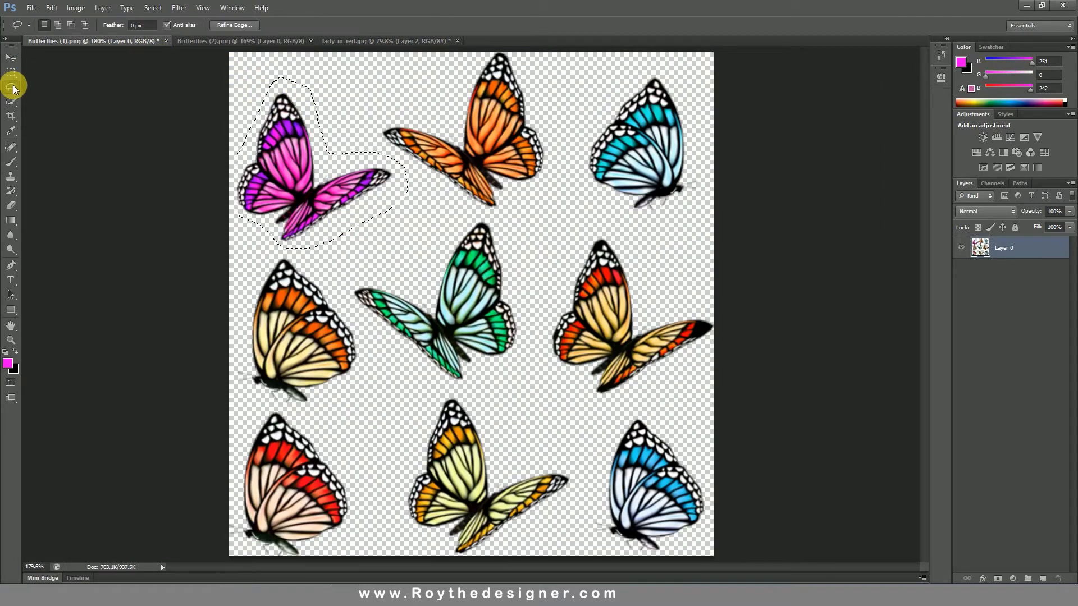
left_click(211, 38)
mouse_move(400, 371)
left_mouse_down()
mouse_move(457, 358)
mouse_move(473, 372)
mouse_move(470, 435)
mouse_move(427, 456)
mouse_move(373, 454)
left_mouse_up()
left_click_drag(339, 397, 408, 377)
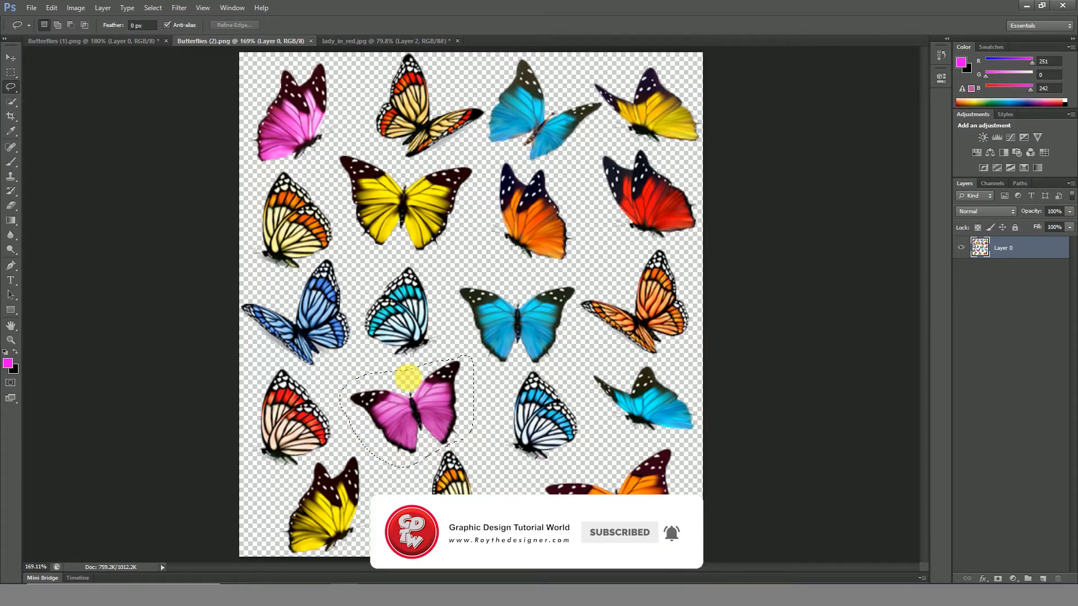
- Move the selected pink butterfly into lady_in_red.jpg, raise its layer above Layer 1 and place it on the woman's elbow
left_click(11, 57)
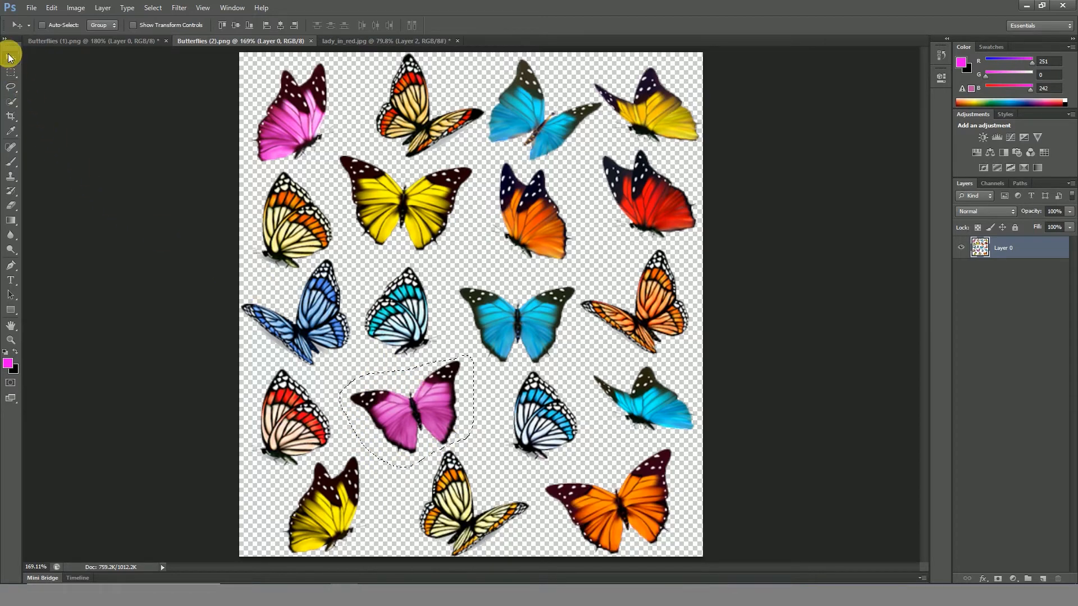
left_click_drag(433, 410, 501, 452)
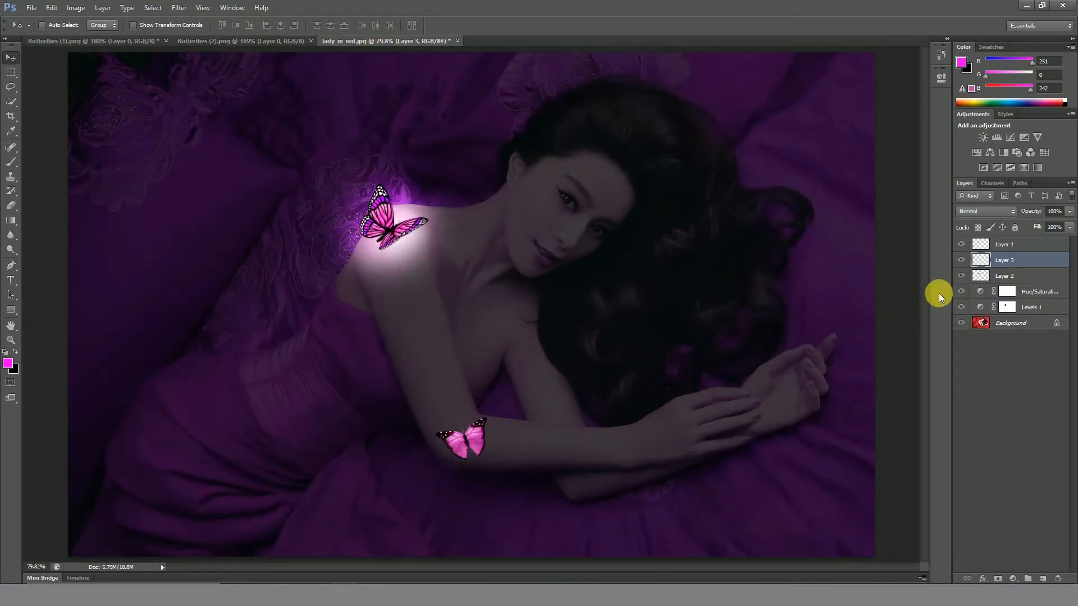
left_click_drag(1018, 264, 1033, 239)
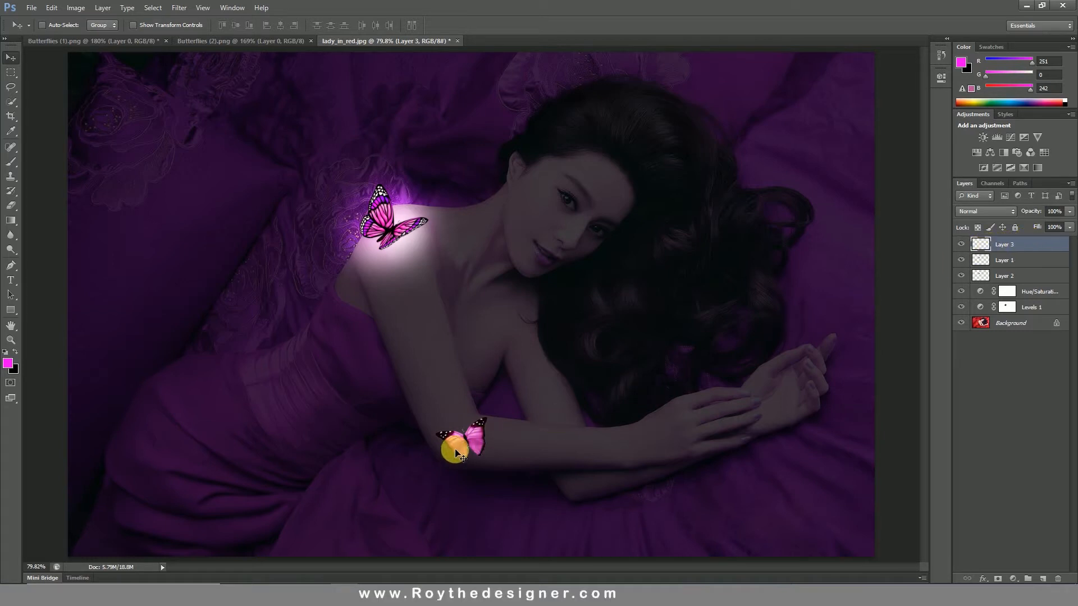
left_click_drag(460, 448, 461, 453)
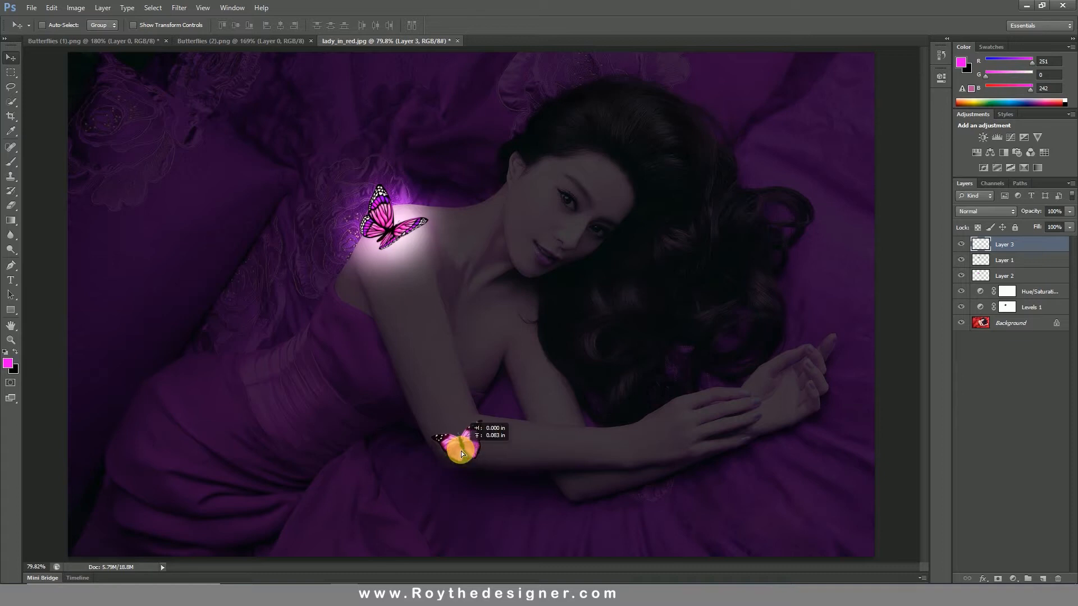
left_click_drag(460, 450, 461, 450)
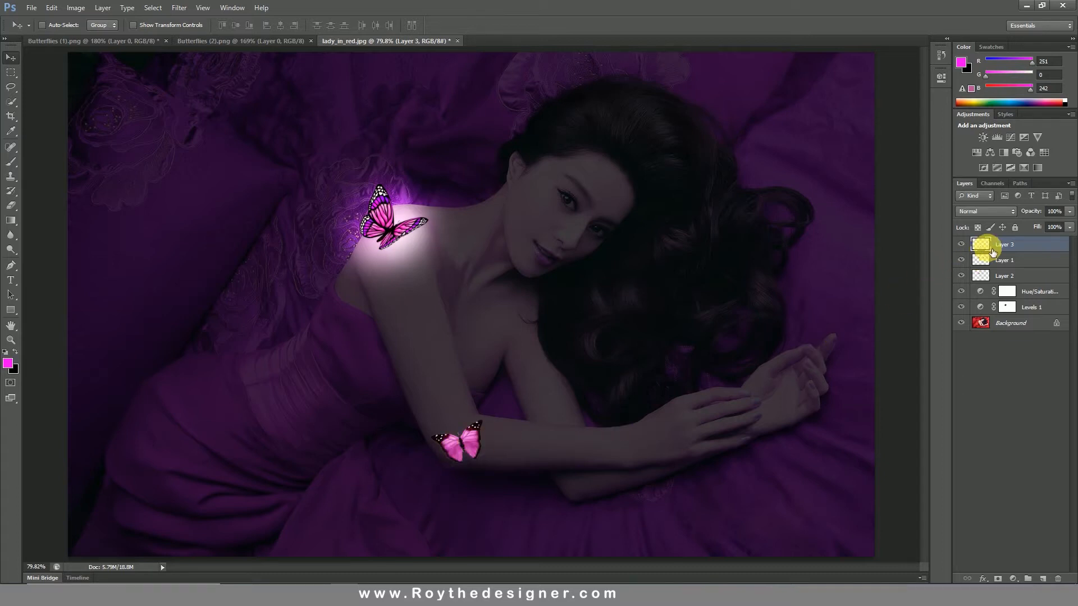
- Paint a soft glow around the elbow butterfly in black on the Levels 1 mask with a 150-pixel brush
left_click(1008, 308)
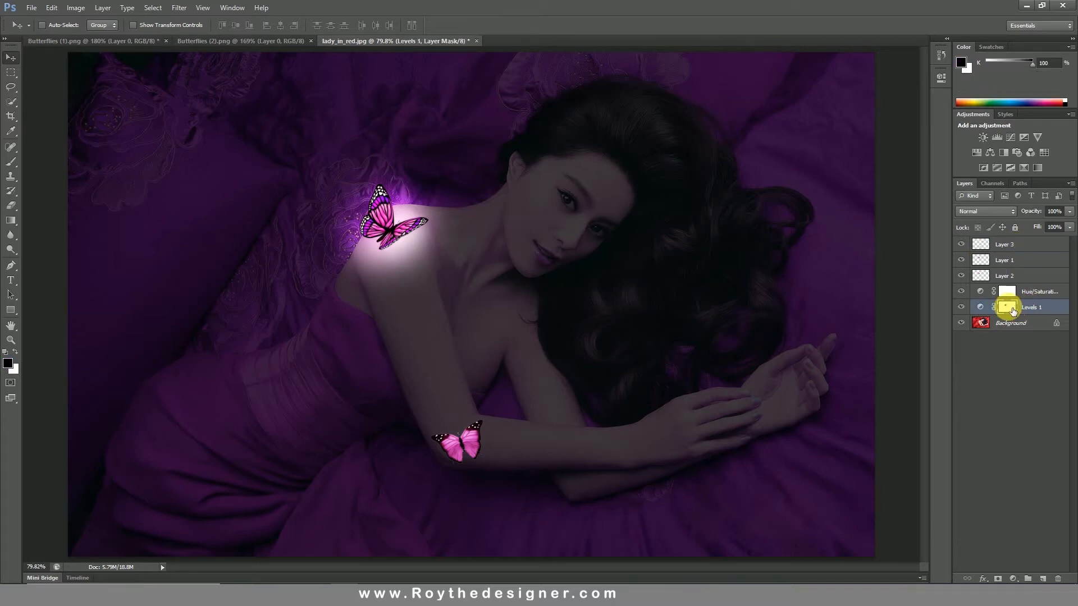
left_click(12, 166)
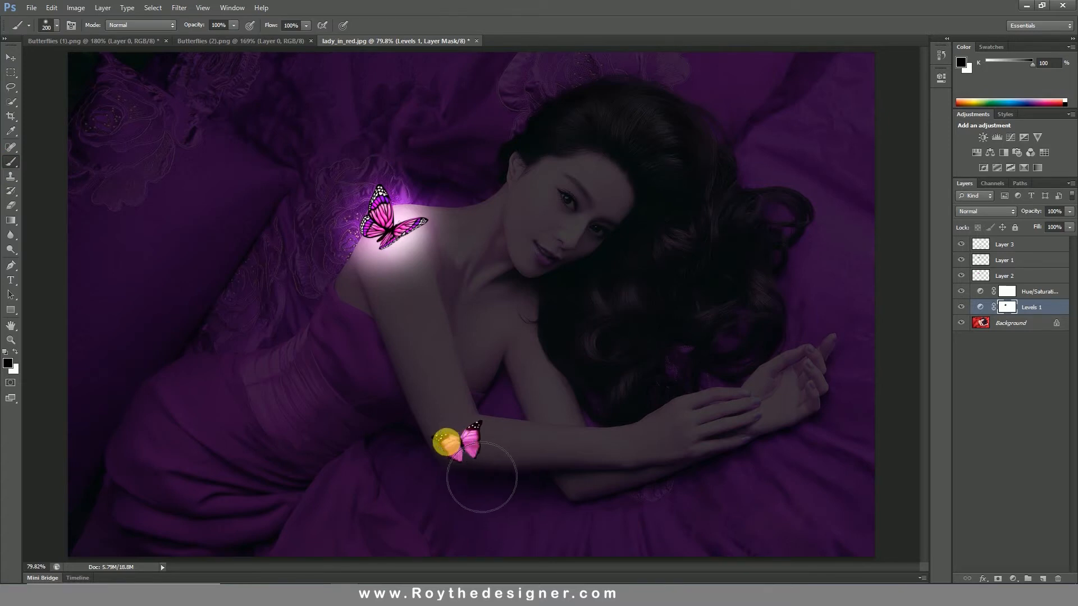
key("bracketleft")
key("bracketleft")
left_click(456, 443)
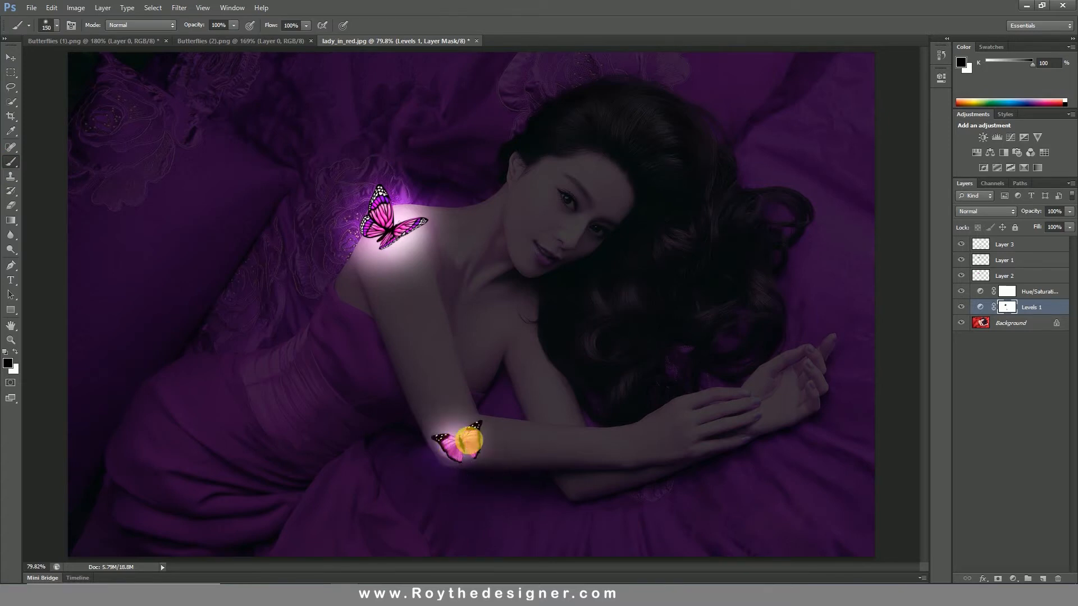
left_click(469, 441)
left_click(454, 453)
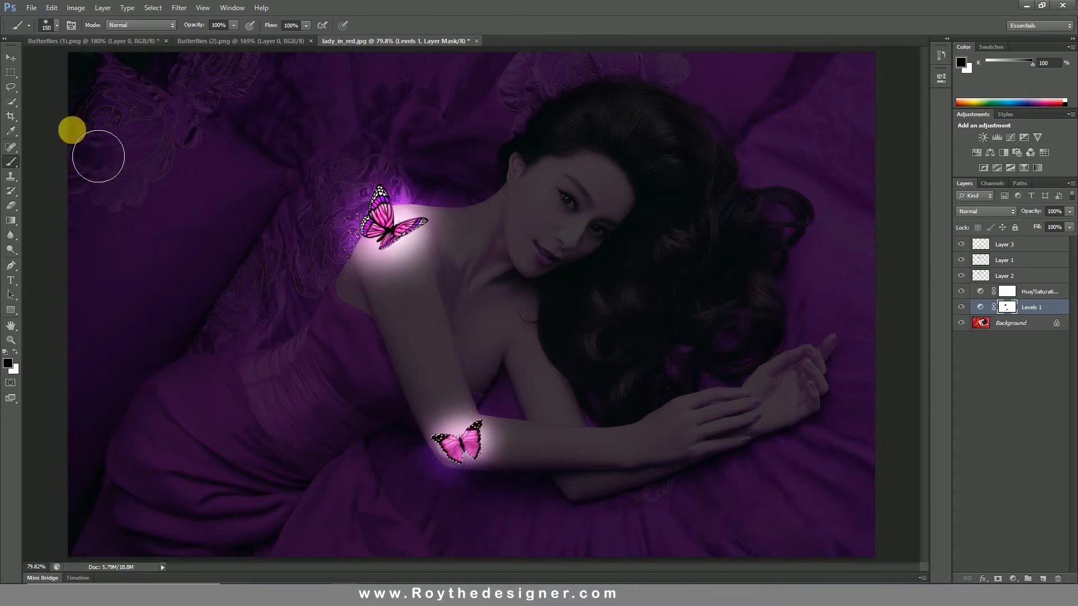
- Feather the selection around the elbow butterfly by 2 pixels
left_click(11, 87)
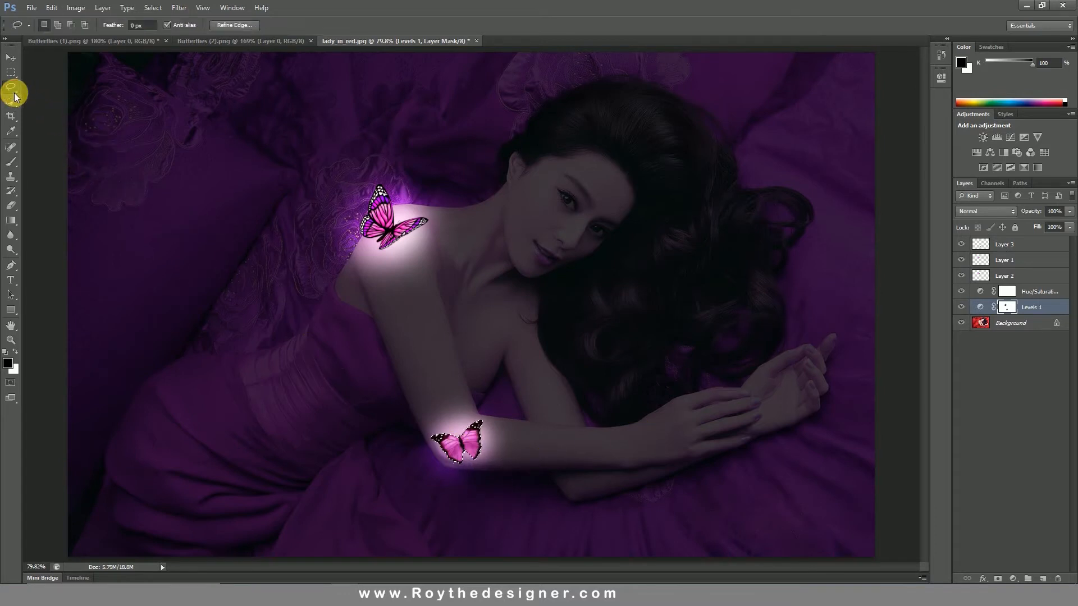
right_click(432, 419)
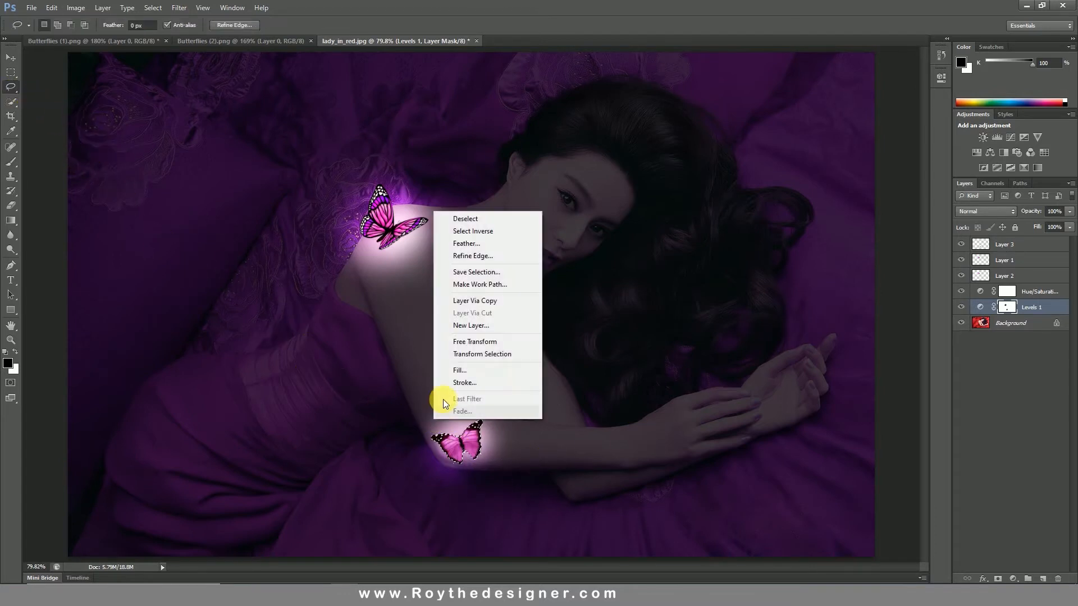
left_click(471, 244)
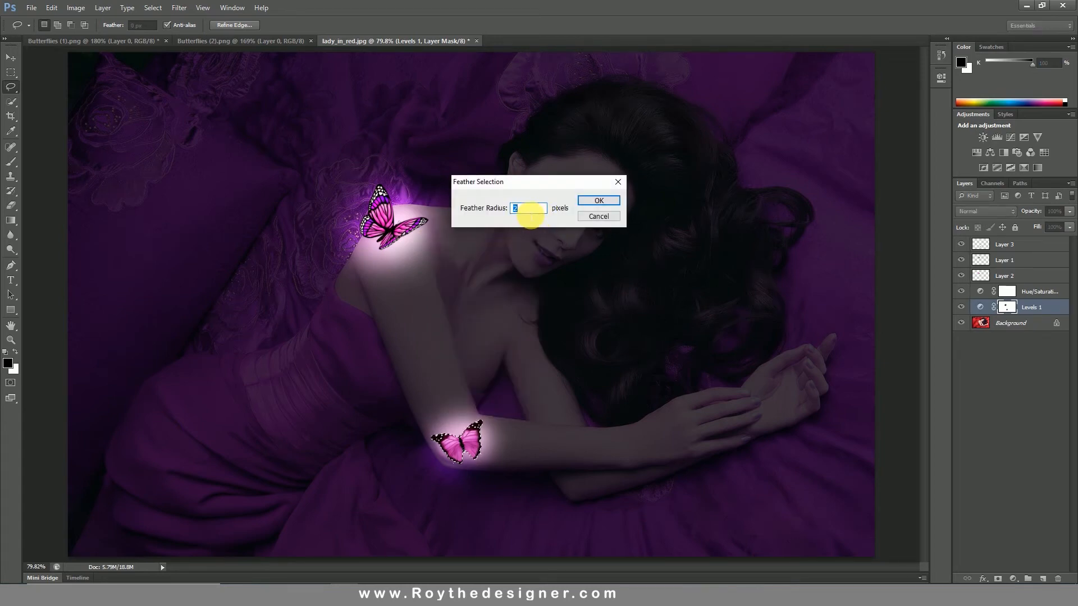
left_click(598, 202)
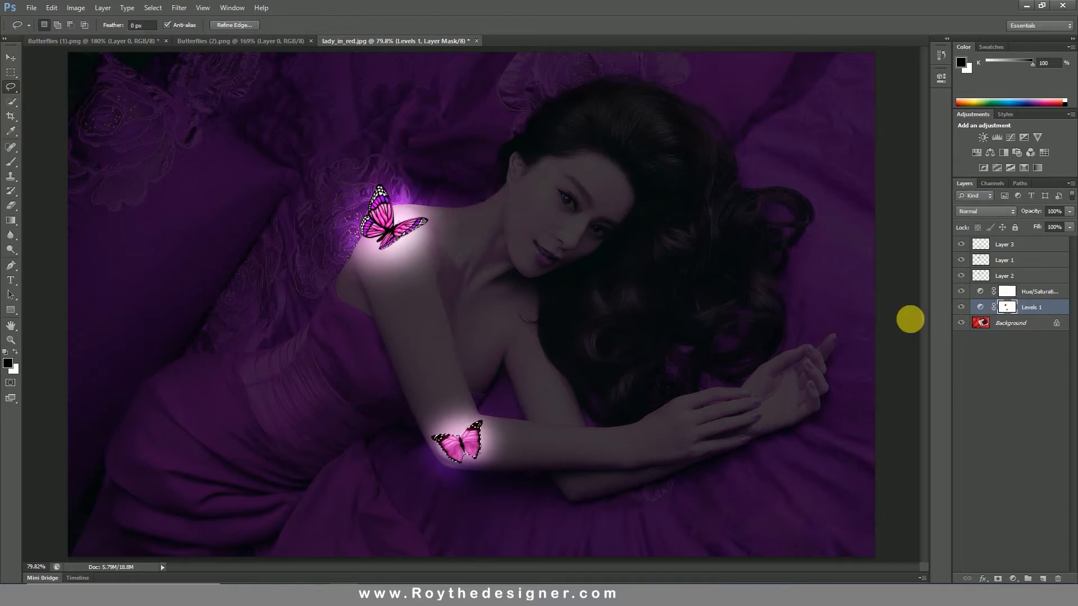
- Clear the elbow butterfly's selection and set the Brush tool's opacity to 15%
left_click(11, 167)
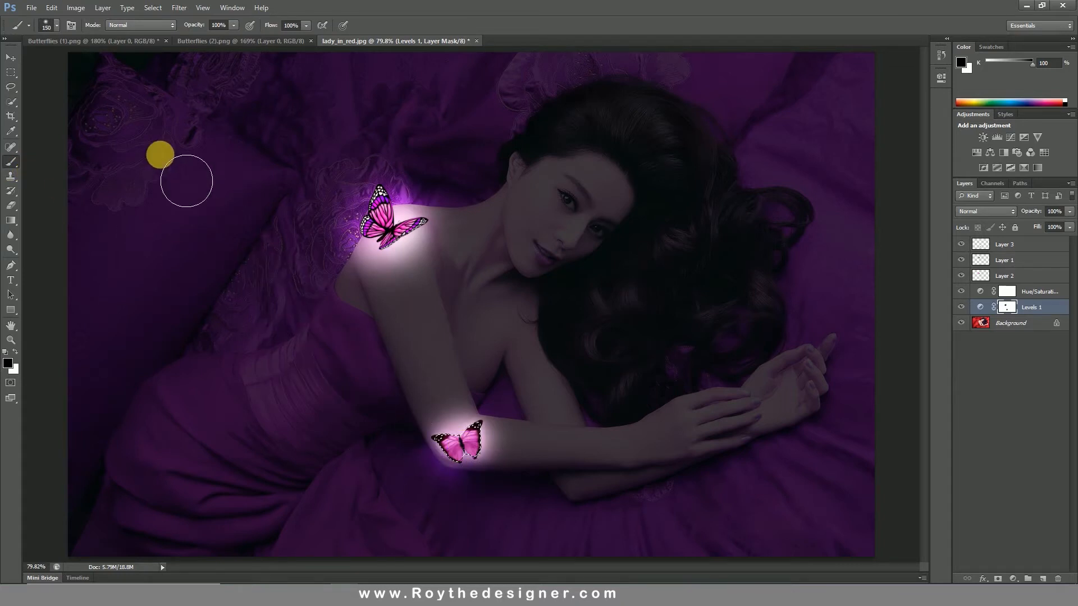
left_click(153, 7)
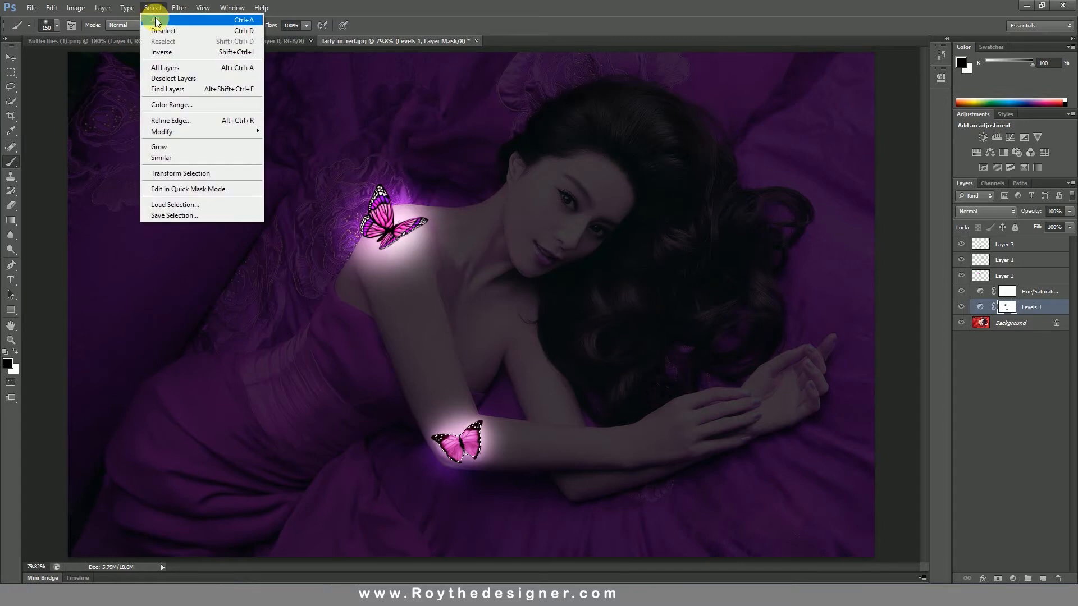
left_click(164, 31)
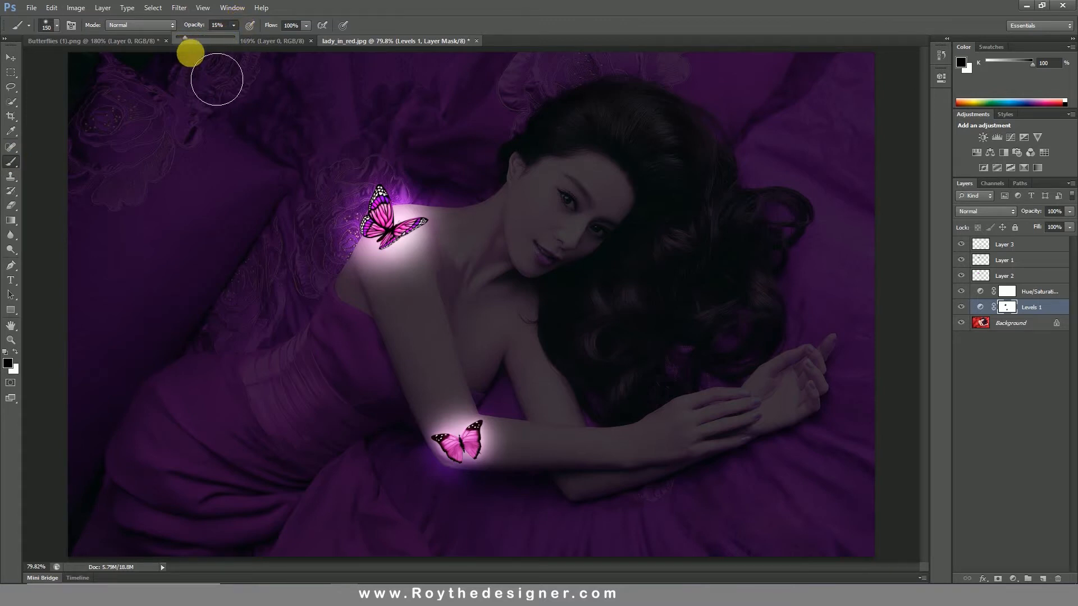
- Paint faint light over the woman's face and arms on the Levels 1 mask at 15% opacity, finishing with a 200-pixel brush at 7%
mouse_move(585, 210)
left_mouse_down()
mouse_move(563, 209)
mouse_move(630, 204)
mouse_move(611, 203)
mouse_move(616, 192)
mouse_move(614, 224)
left_mouse_up()
key("bracketright")
key("bracketright")
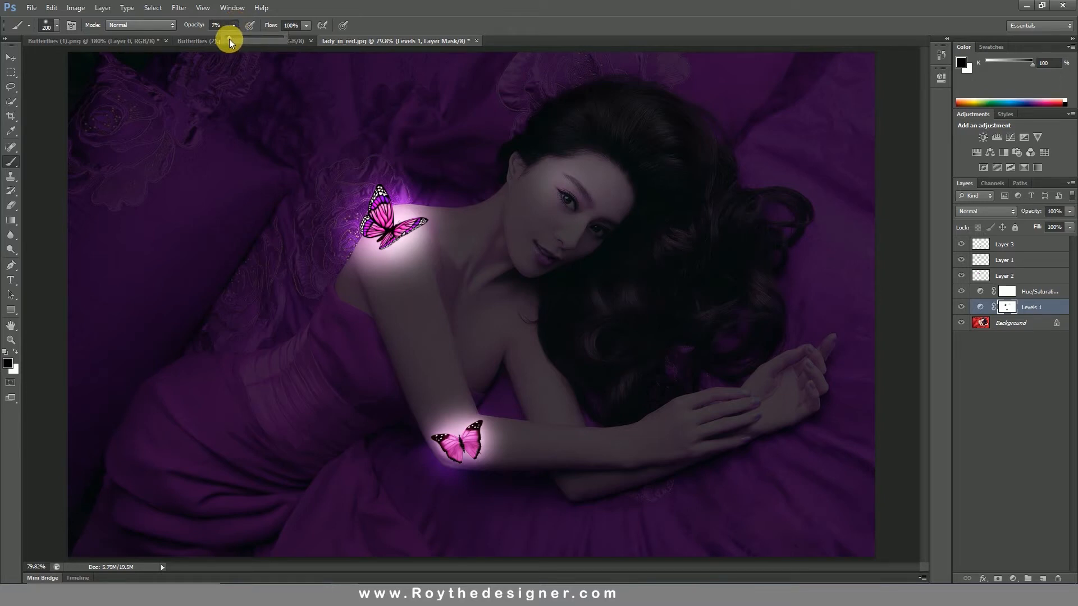
mouse_move(632, 237)
left_mouse_down()
mouse_move(614, 270)
mouse_move(564, 289)
mouse_move(555, 255)
mouse_move(564, 238)
mouse_move(549, 303)
mouse_move(594, 286)
mouse_move(527, 311)
mouse_move(537, 250)
mouse_move(463, 306)
mouse_move(503, 444)
mouse_move(435, 310)
mouse_move(451, 387)
mouse_move(493, 451)
mouse_move(534, 322)
mouse_move(554, 371)
mouse_move(559, 358)
mouse_move(545, 311)
mouse_move(522, 355)
mouse_move(530, 384)
mouse_move(568, 357)
mouse_move(559, 353)
mouse_move(578, 429)
mouse_move(607, 474)
mouse_move(700, 479)
mouse_move(546, 490)
mouse_move(710, 474)
mouse_move(784, 454)
mouse_move(841, 417)
left_mouse_up()
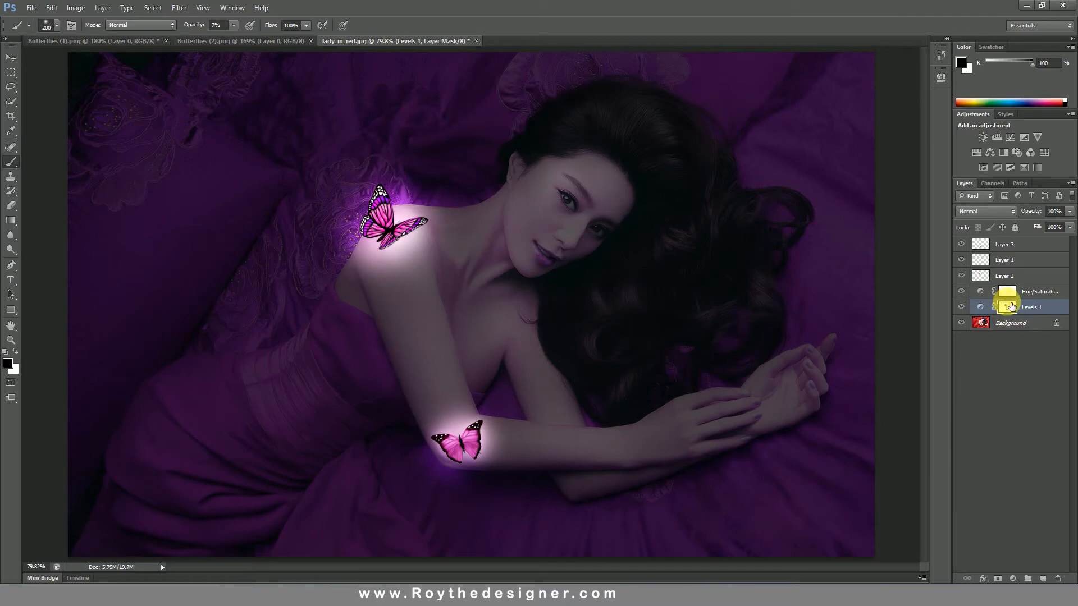
- Lasso the pink side-view butterfly in the upper corner of Butterflies (2).png
left_click(12, 58)
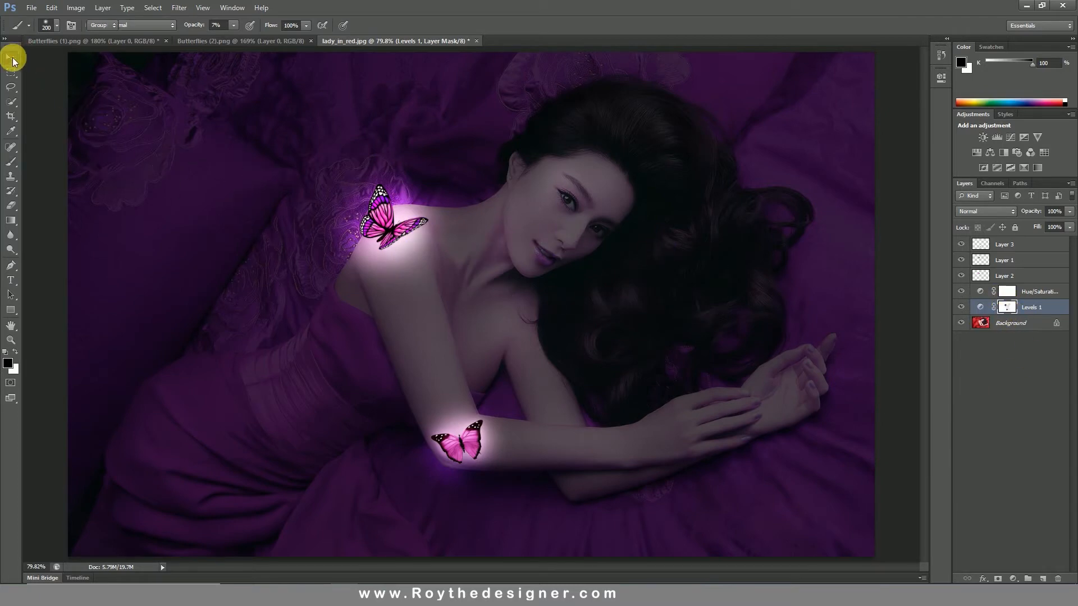
left_click(282, 42)
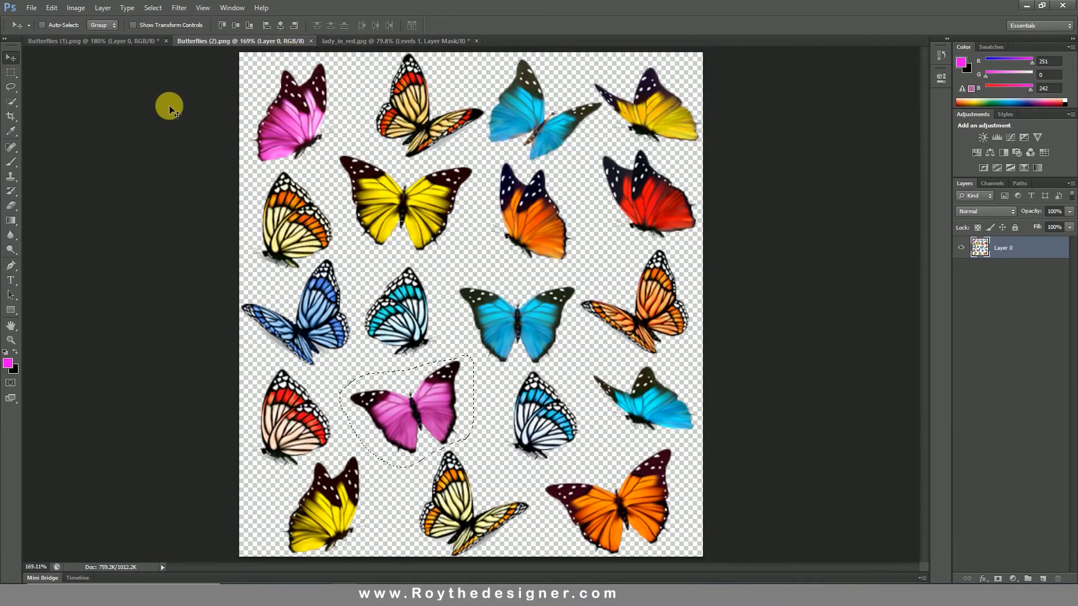
left_click(11, 87)
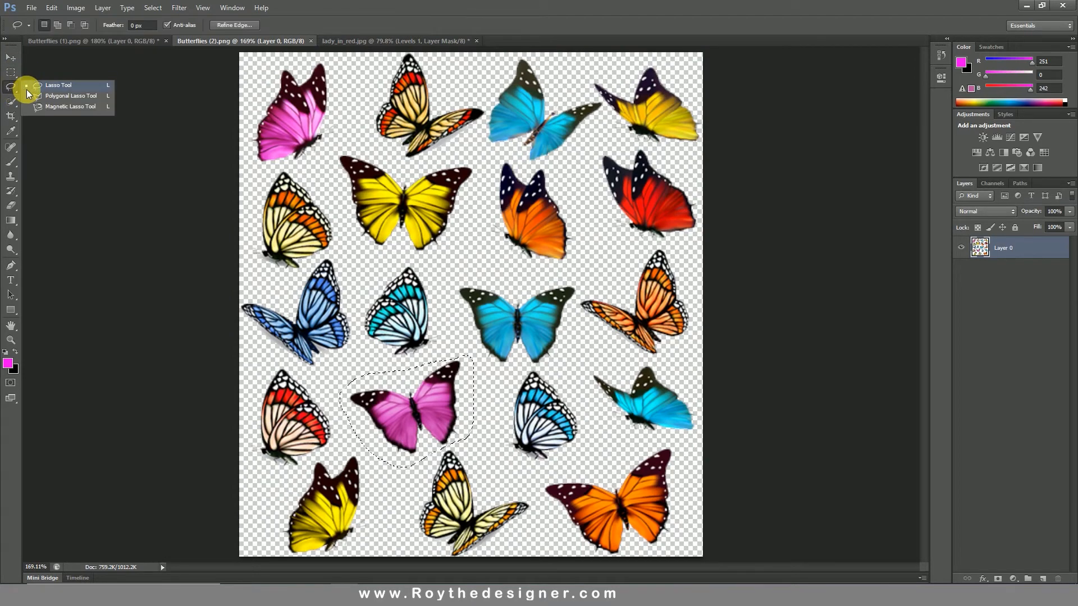
left_click(26, 89)
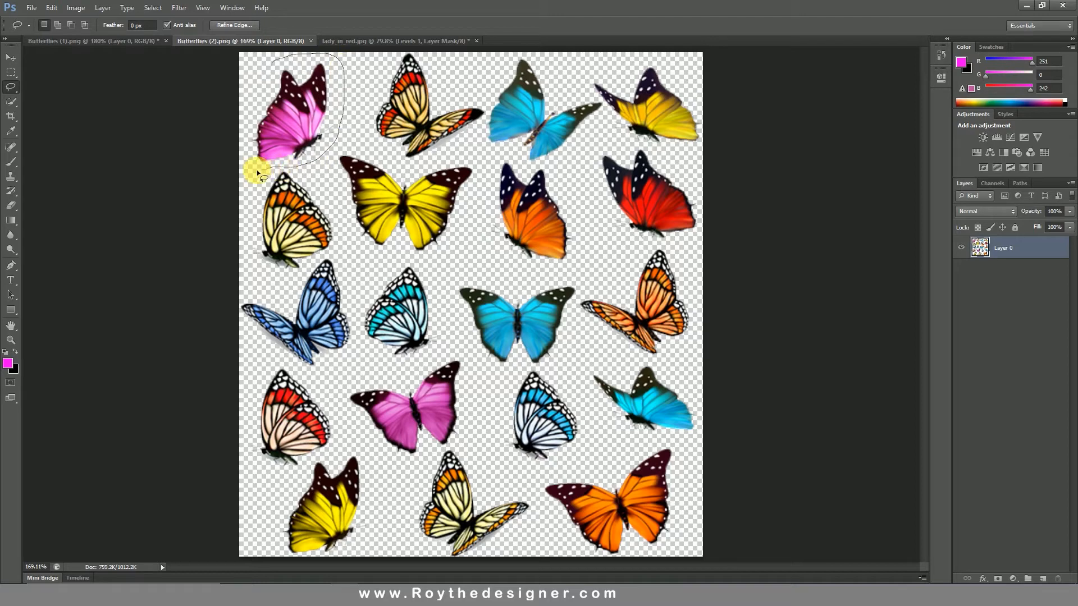
left_click_drag(251, 96, 275, 66)
- Move the selected pink butterfly into lady_in_red.jpg and raise its layer above Layer 3
left_click(12, 59)
left_click_drag(296, 107, 457, 123)
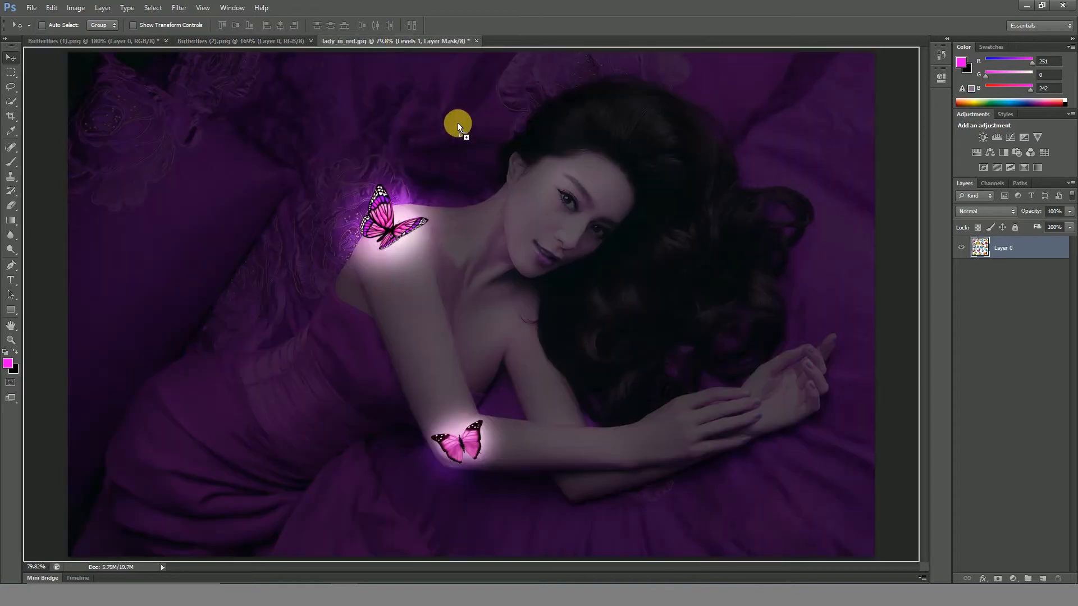
left_click_drag(491, 257, 518, 263)
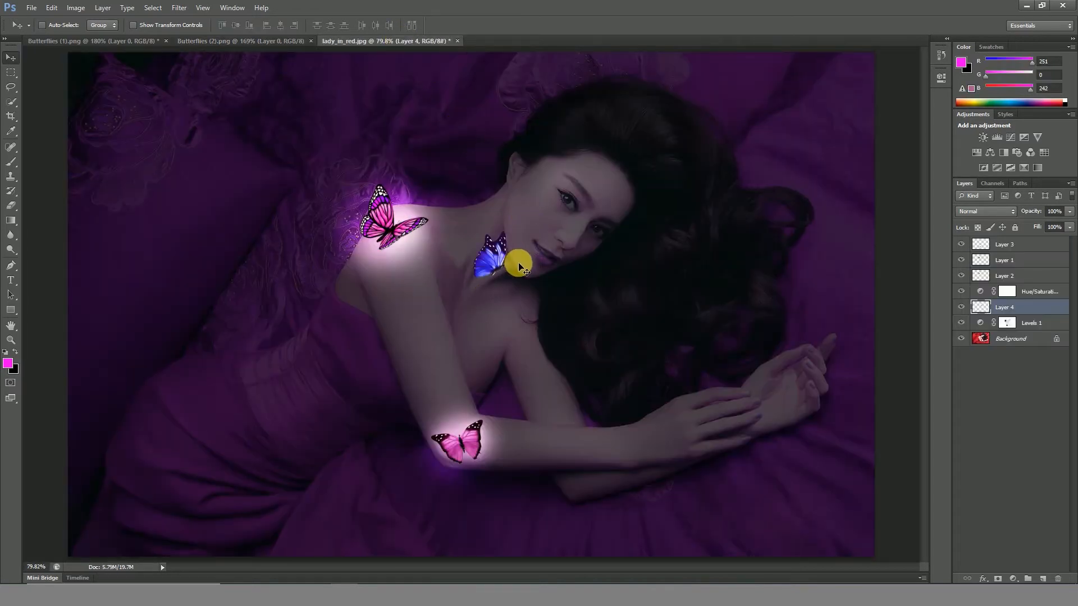
left_click_drag(1033, 310, 1028, 235)
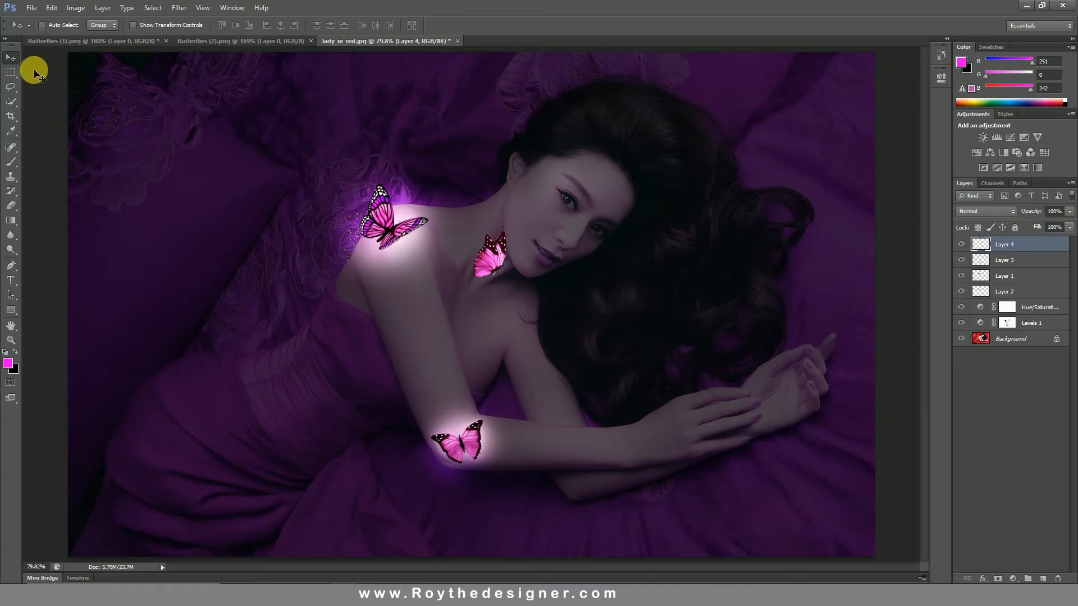
- Flip the new butterfly horizontally with Free Transform and place it on the woman's fingertips
left_click(56, 9)
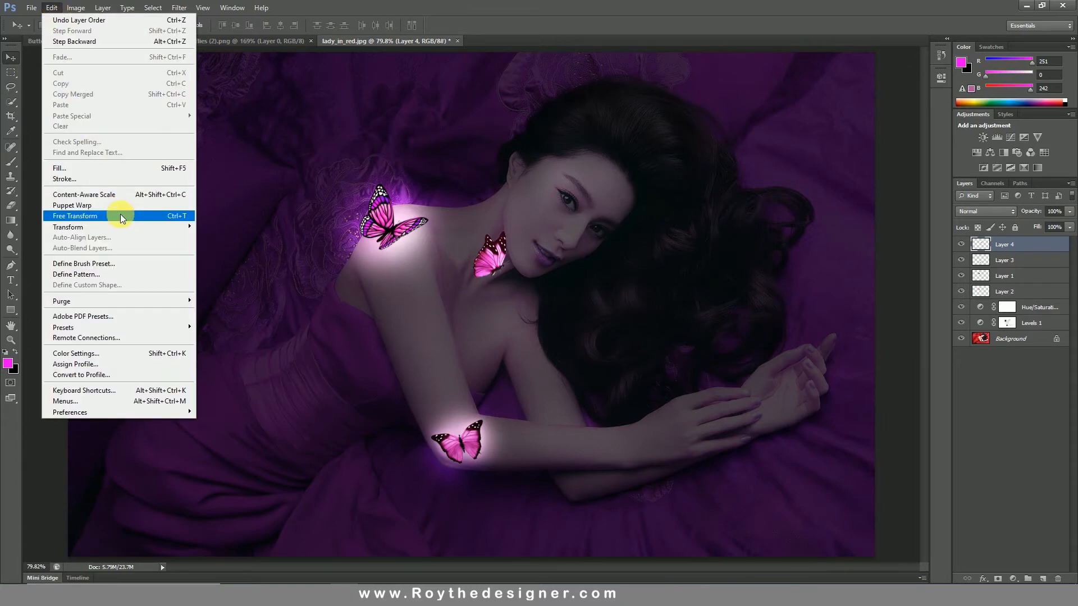
left_click(140, 217)
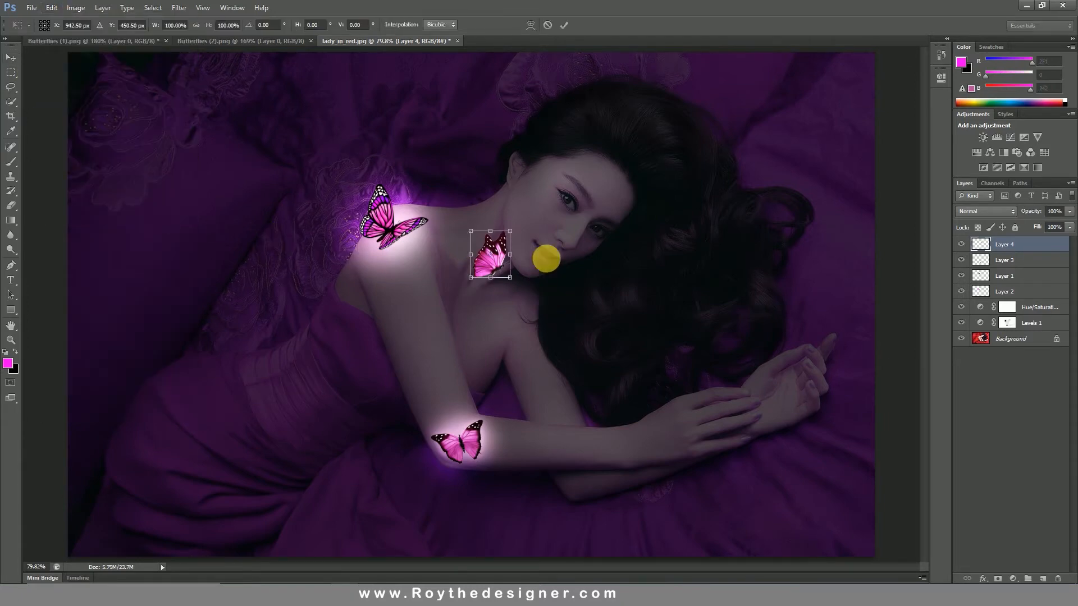
right_click(548, 252)
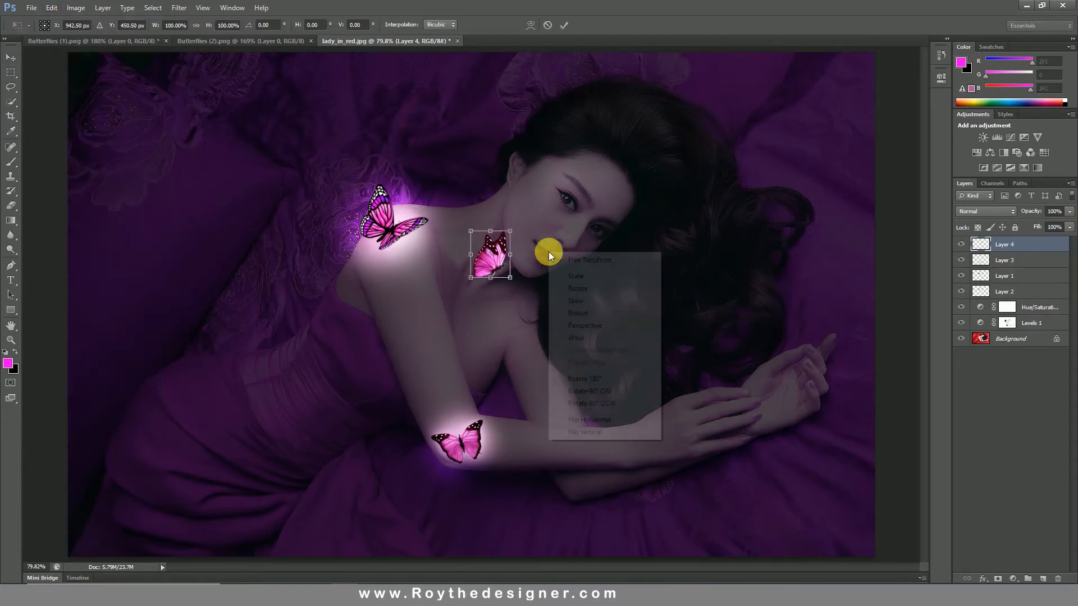
left_click(605, 419)
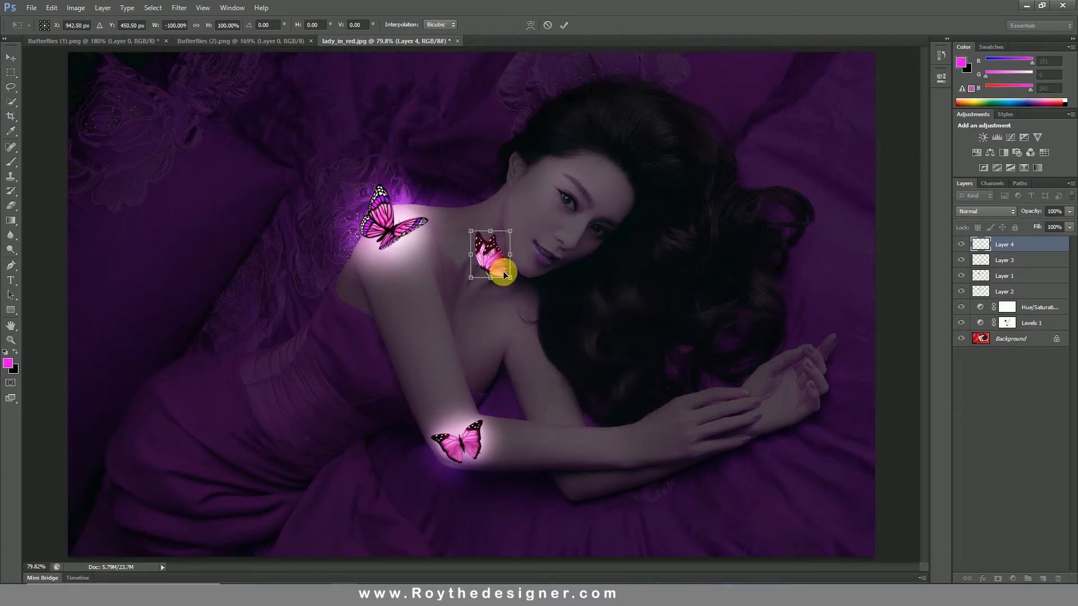
left_click_drag(508, 268, 792, 321)
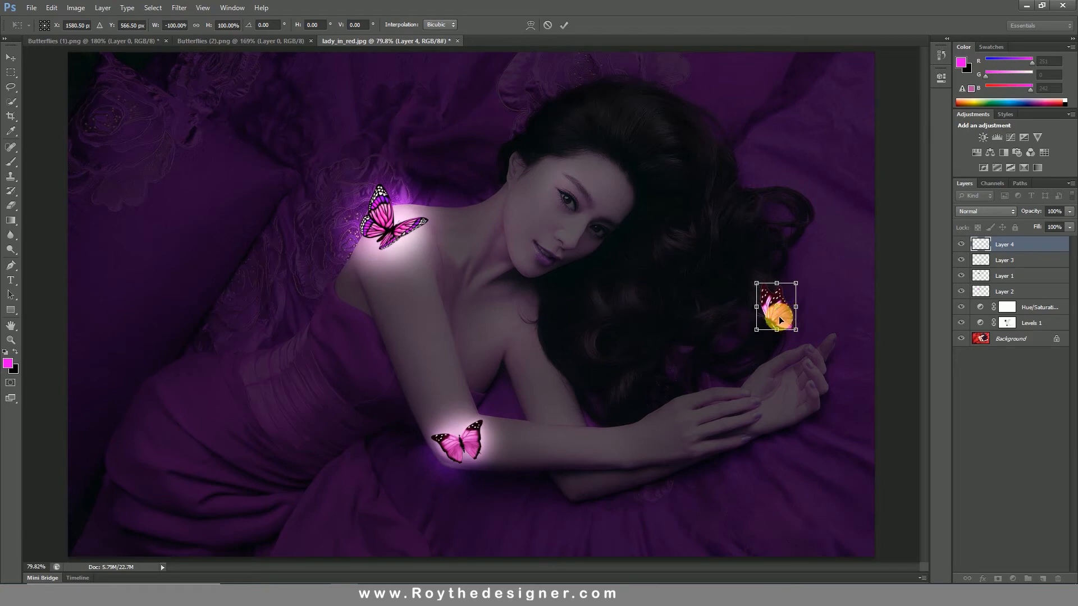
left_click_drag(779, 316, 830, 342)
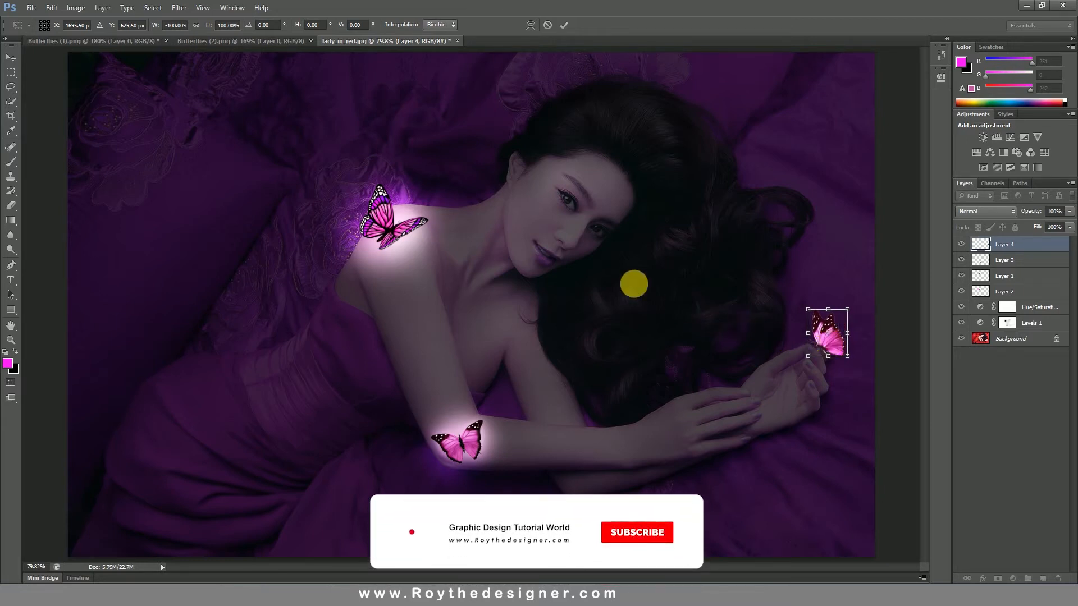
left_click(563, 25)
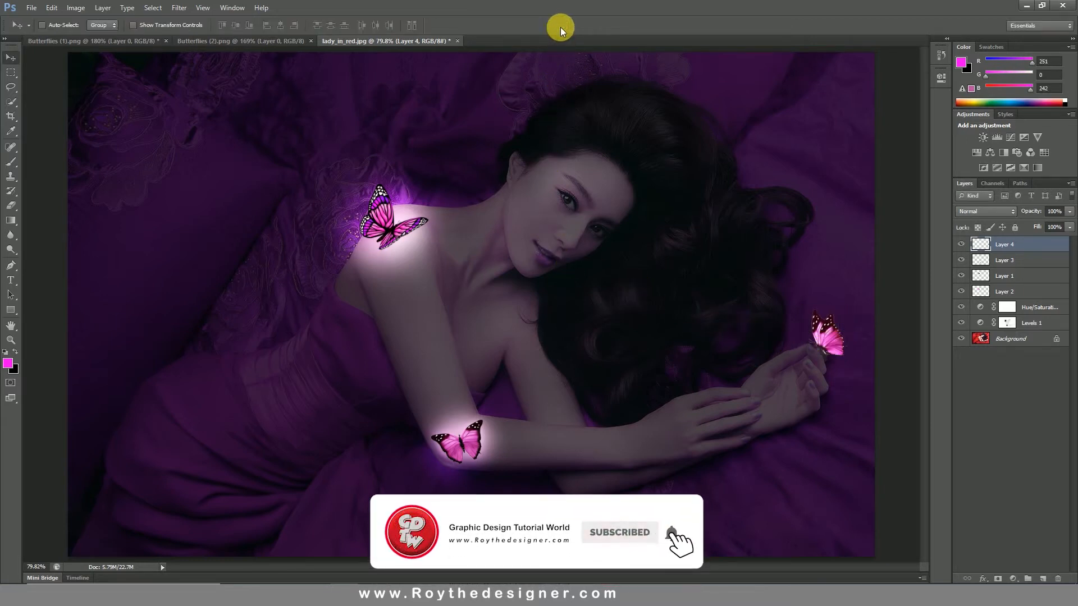
- Load the fingertip butterfly's outline from Layer 4 as a selection and feather it by 1 pixel
left_click(1007, 323)
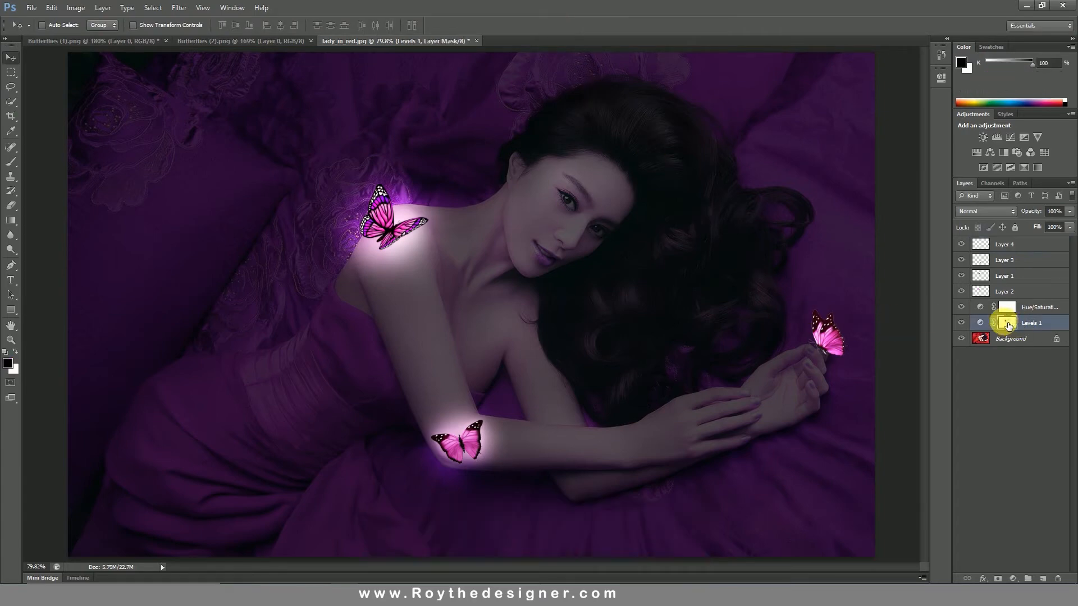
left_click(991, 245)
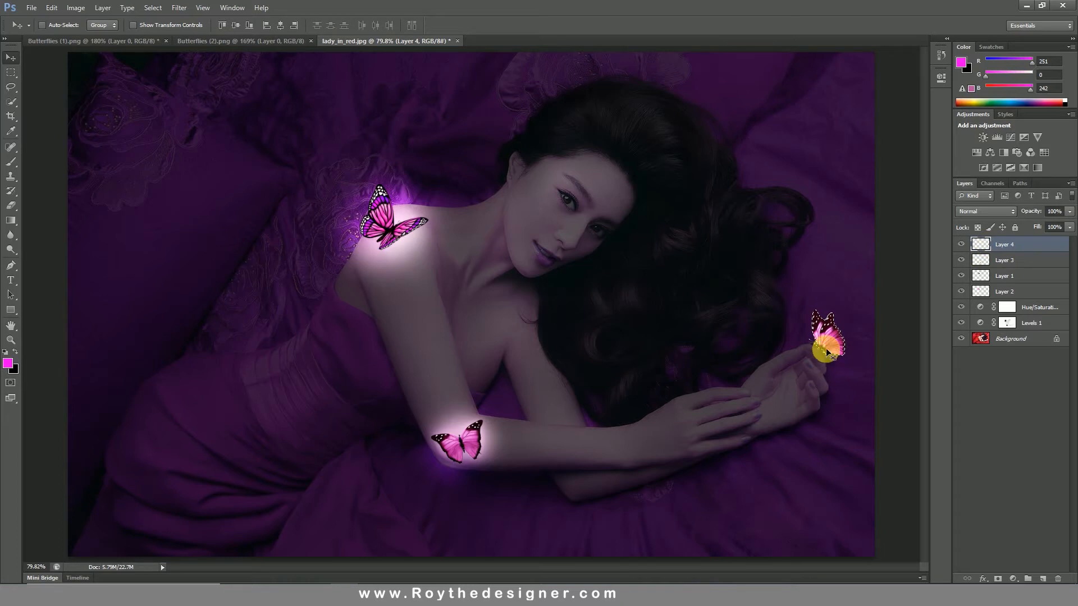
left_click(12, 88)
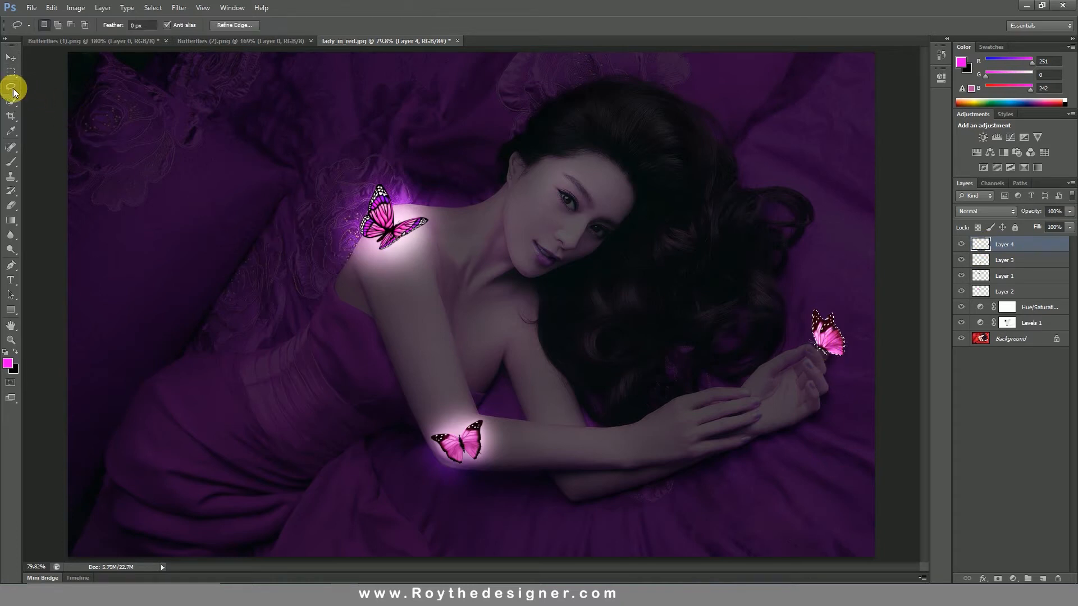
right_click(769, 356)
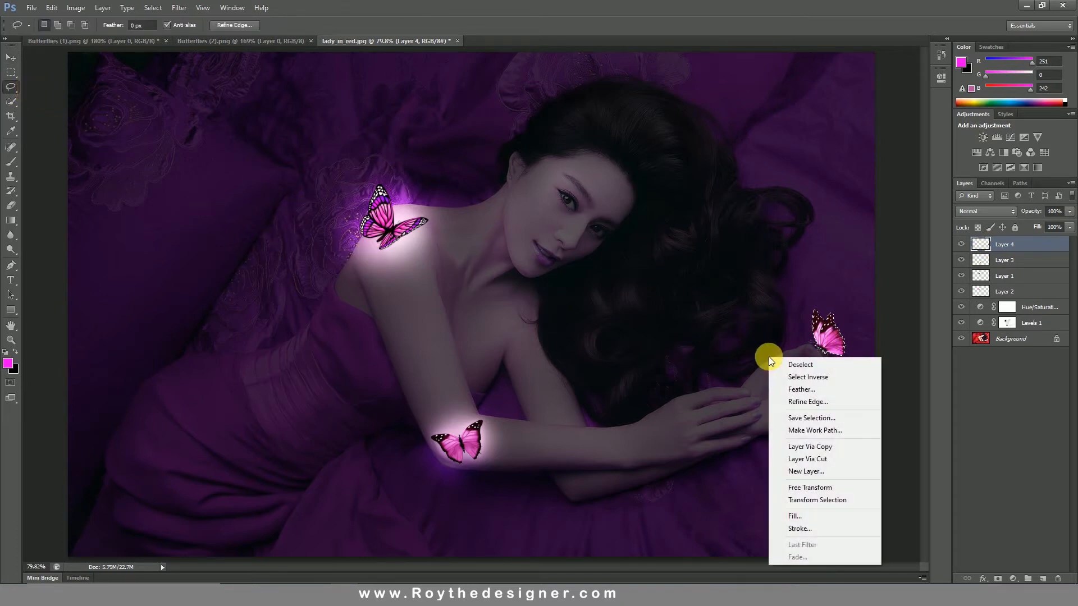
left_click(792, 388)
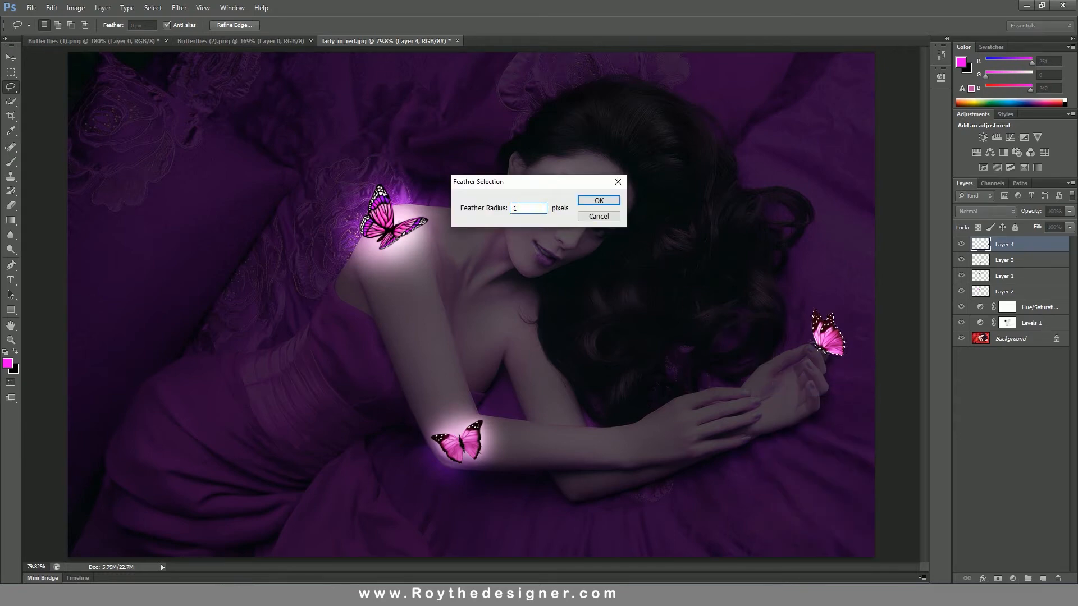
left_click(598, 201)
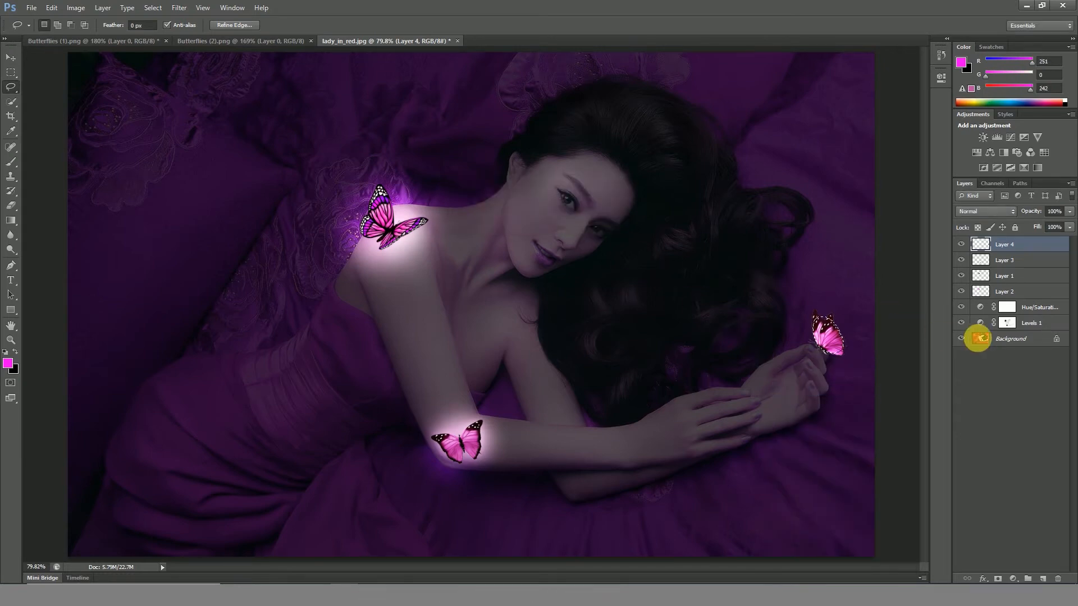
- Paint a glow around the fingertip butterfly in black on the Levels 1 mask at 100% brush opacity, and clear the selection
left_click(1007, 323)
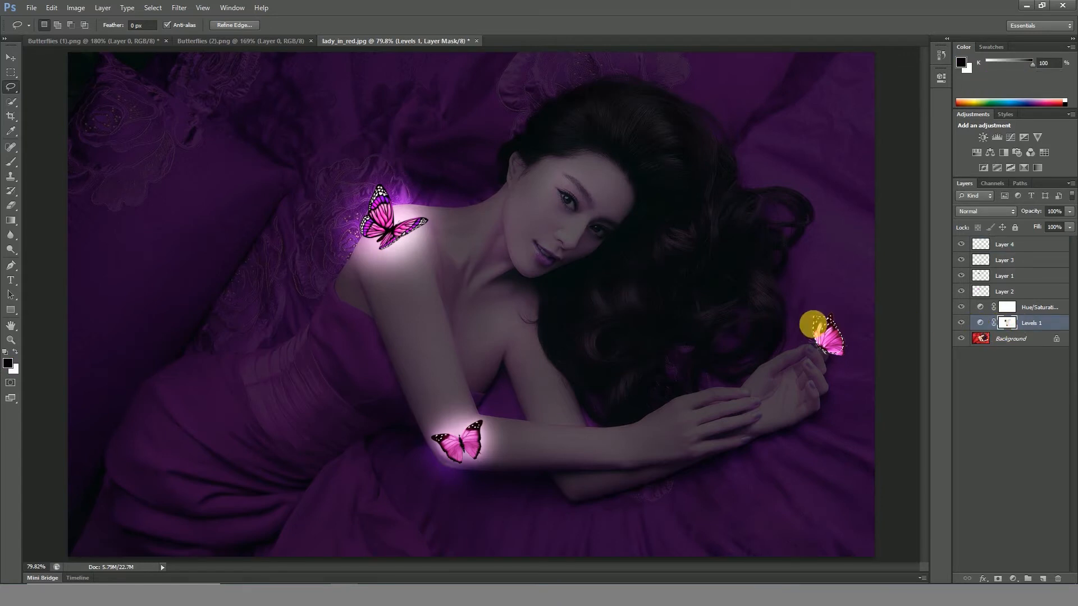
key("ctrl+d")
left_click(12, 163)
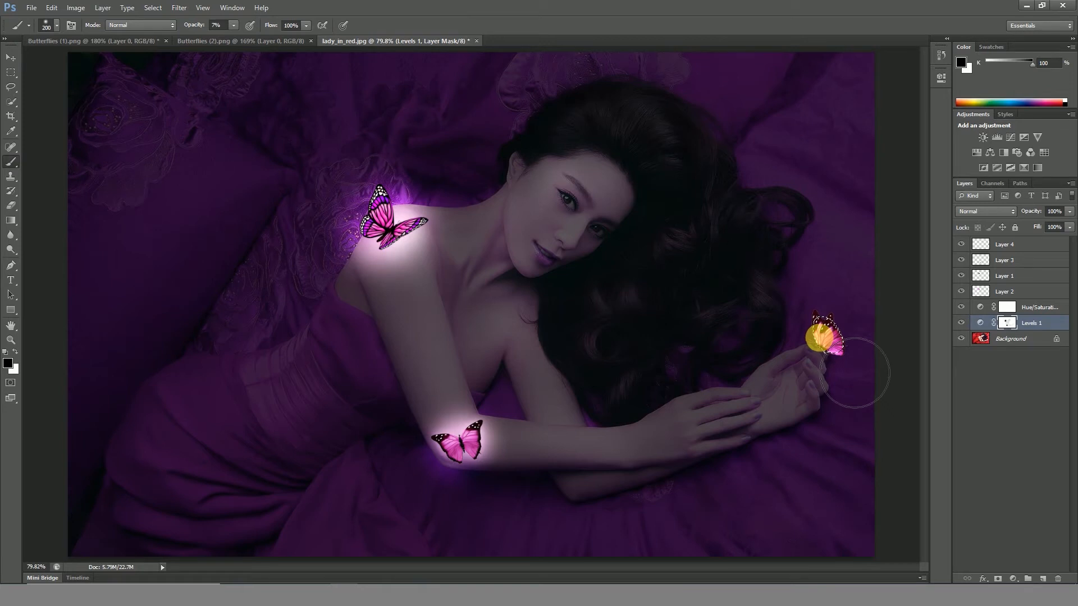
left_click_drag(854, 373, 862, 373)
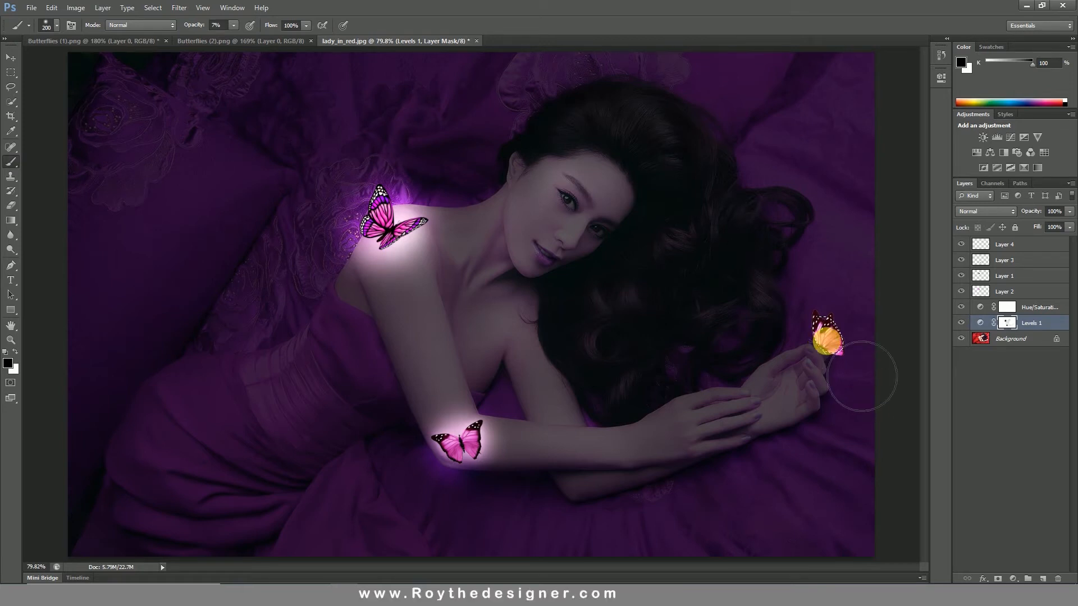
key("ctrl+z")
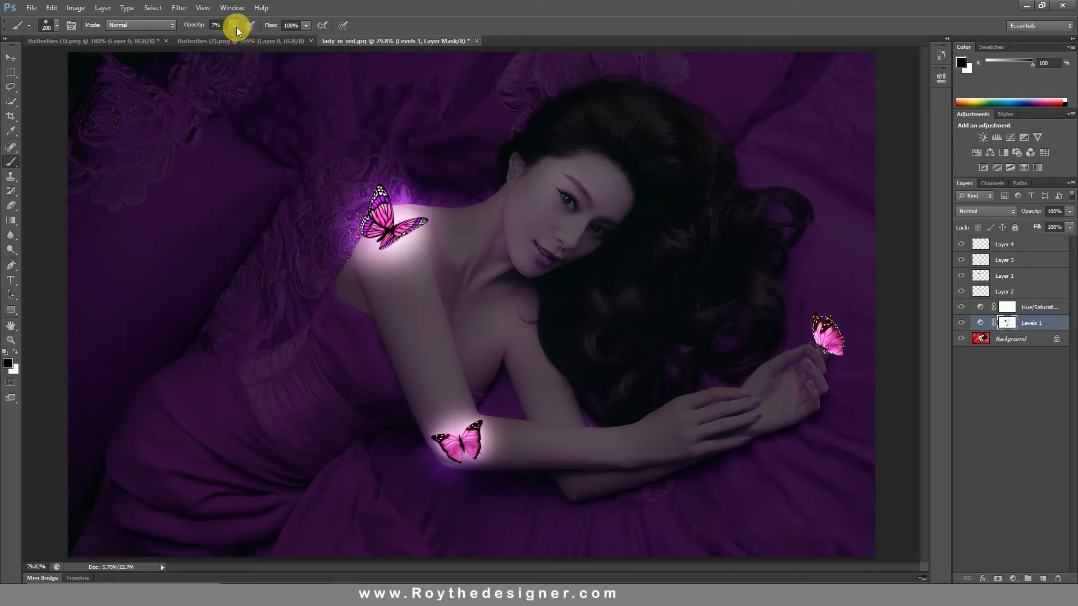
left_click_drag(237, 36, 293, 38)
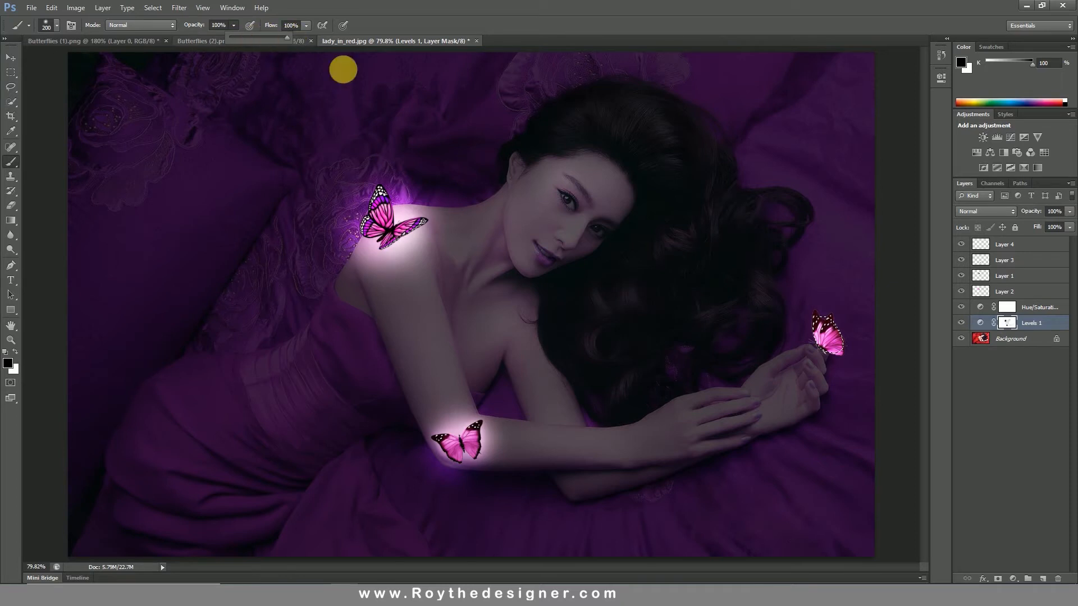
mouse_move(859, 374)
left_mouse_down()
mouse_move(797, 402)
mouse_move(796, 426)
mouse_move(864, 417)
left_mouse_up()
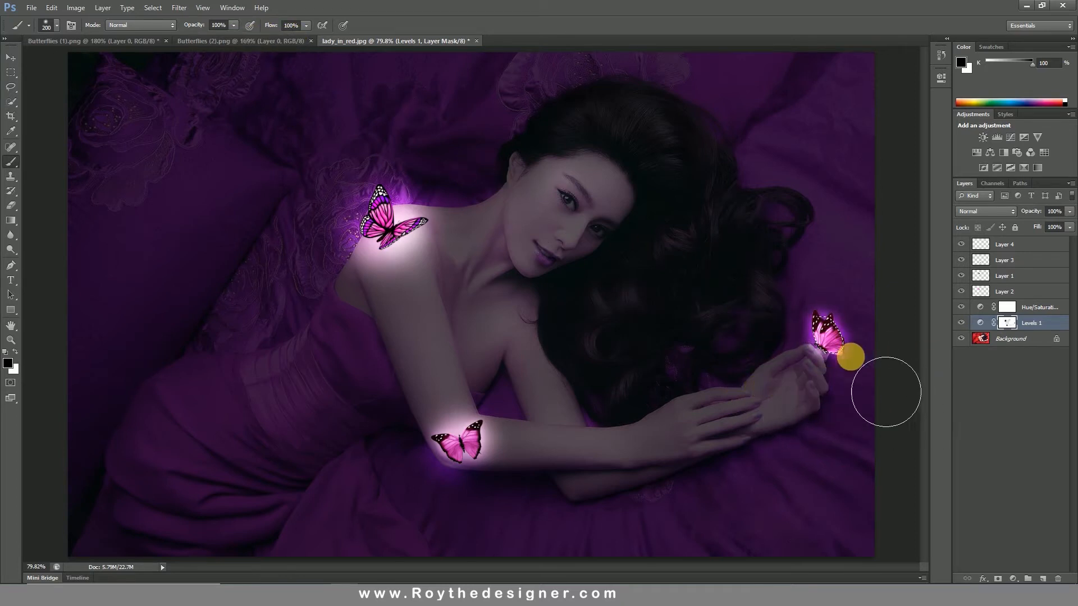
left_click(820, 336)
left_click(824, 339)
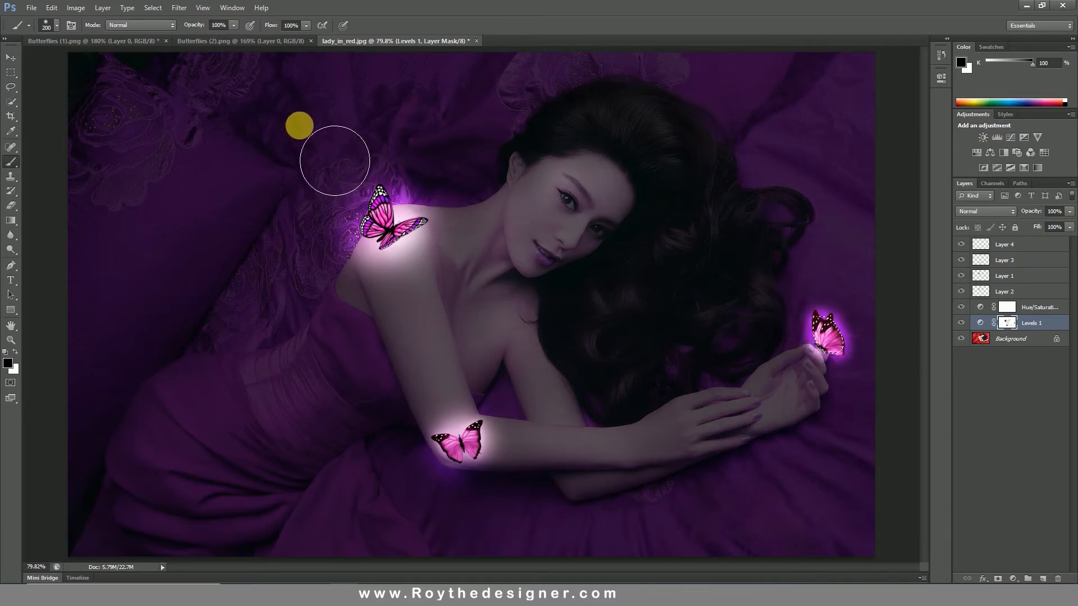
left_click(156, 7)
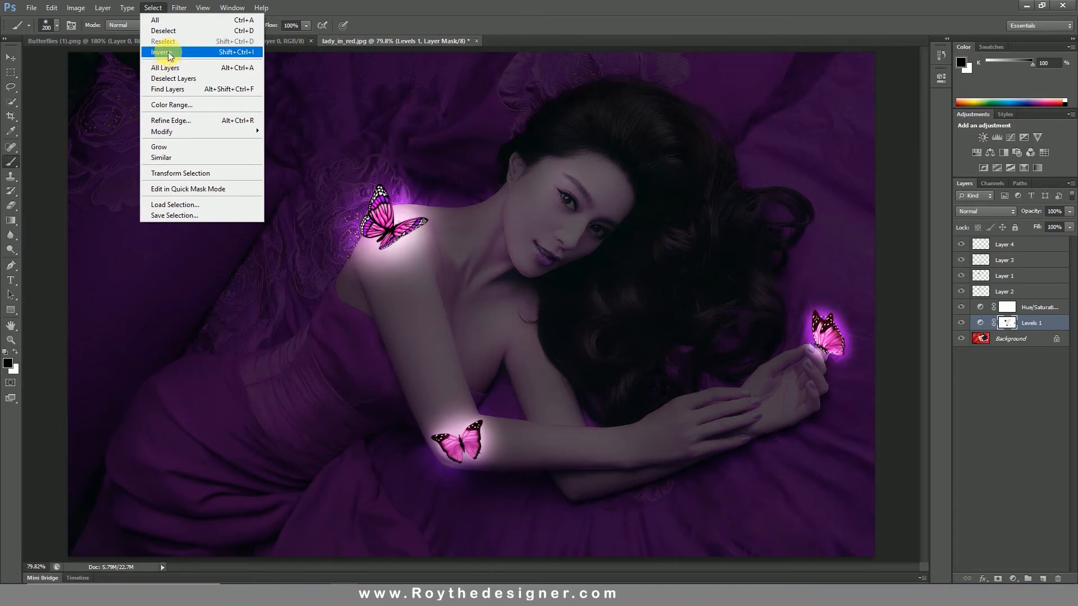
left_click(169, 31)
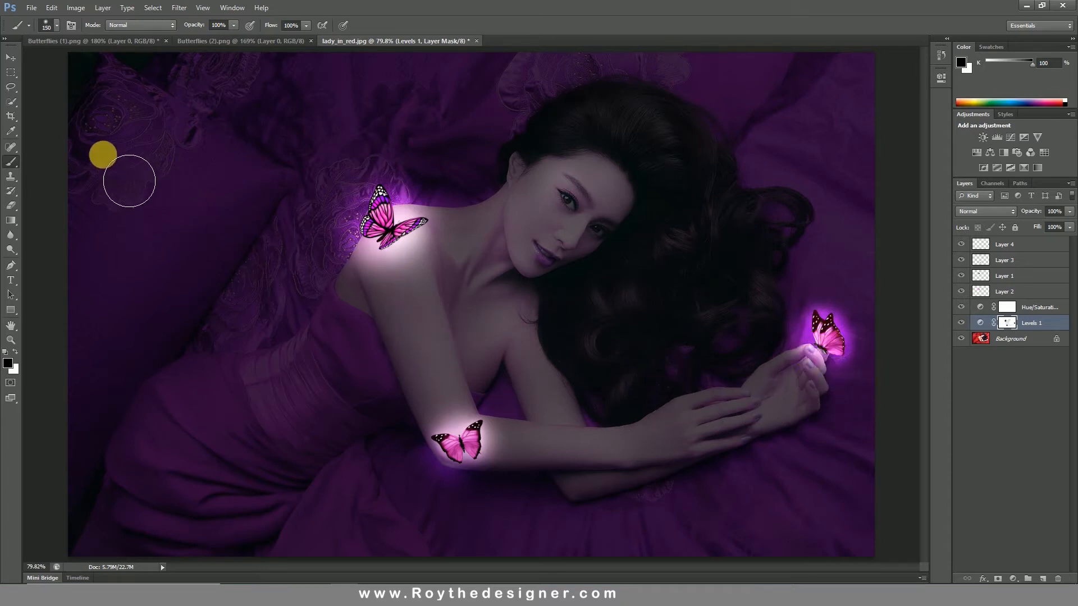
- Return to Butterflies (2).png and clear the selection around the pink side-view butterfly
left_click(197, 43)
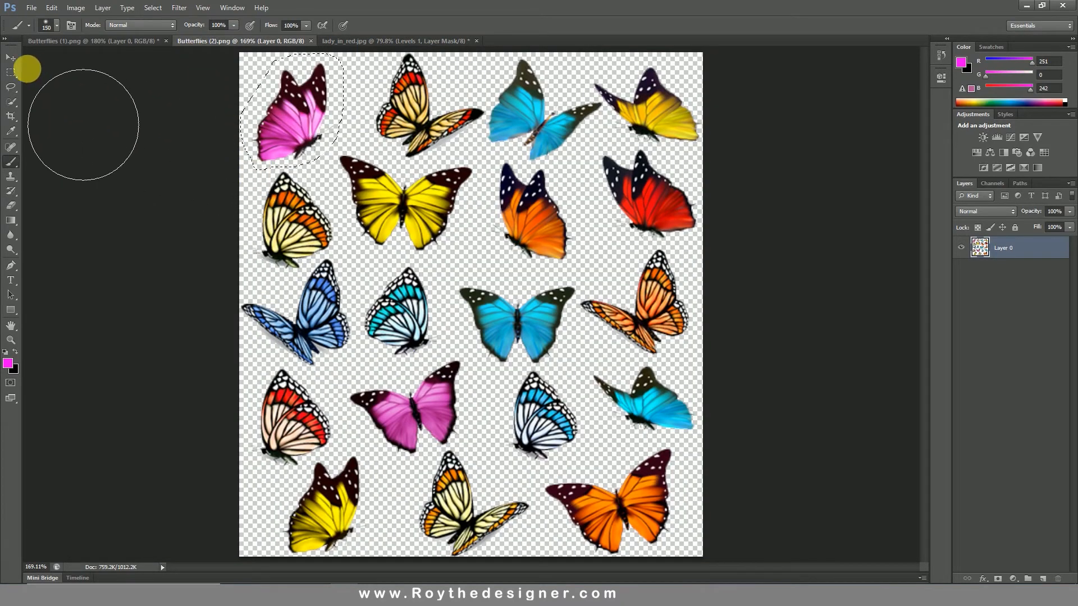
left_click(12, 58)
left_click(119, 42)
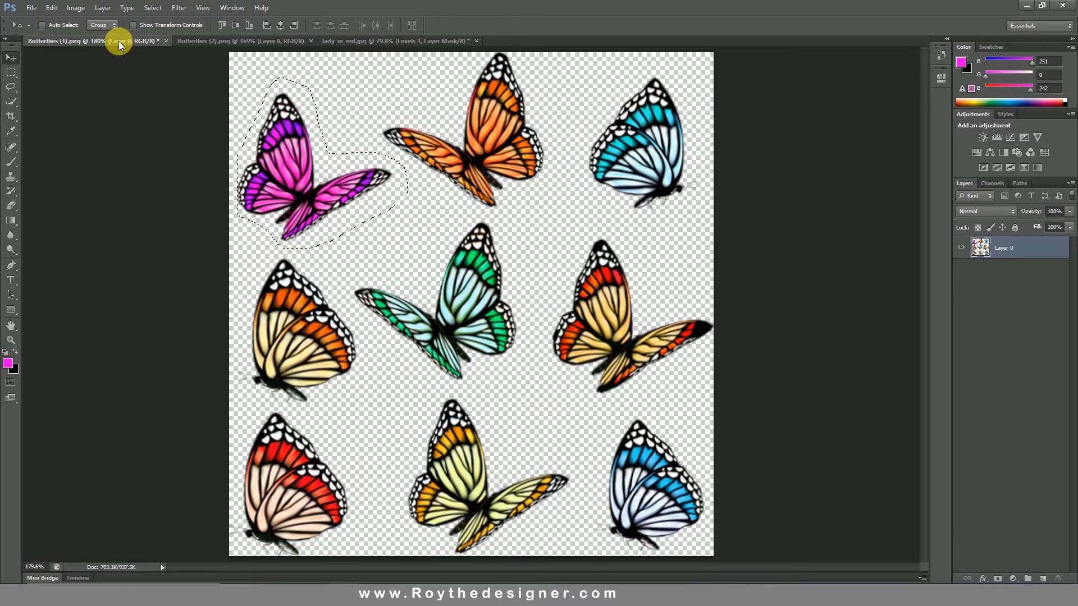
left_click_drag(185, 39, 418, 123)
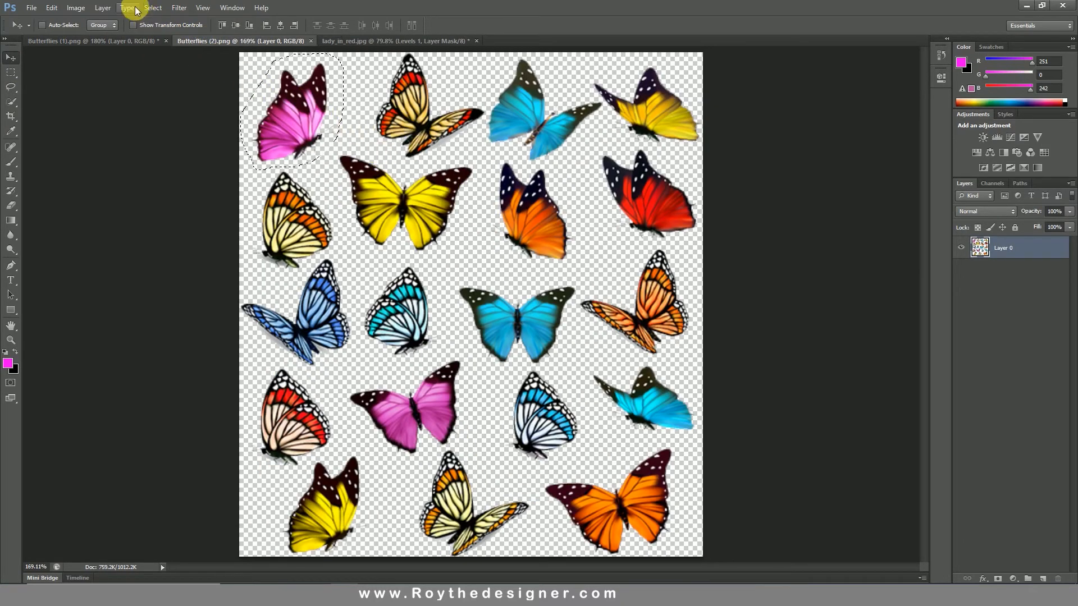
left_click(155, 8)
left_click(178, 32)
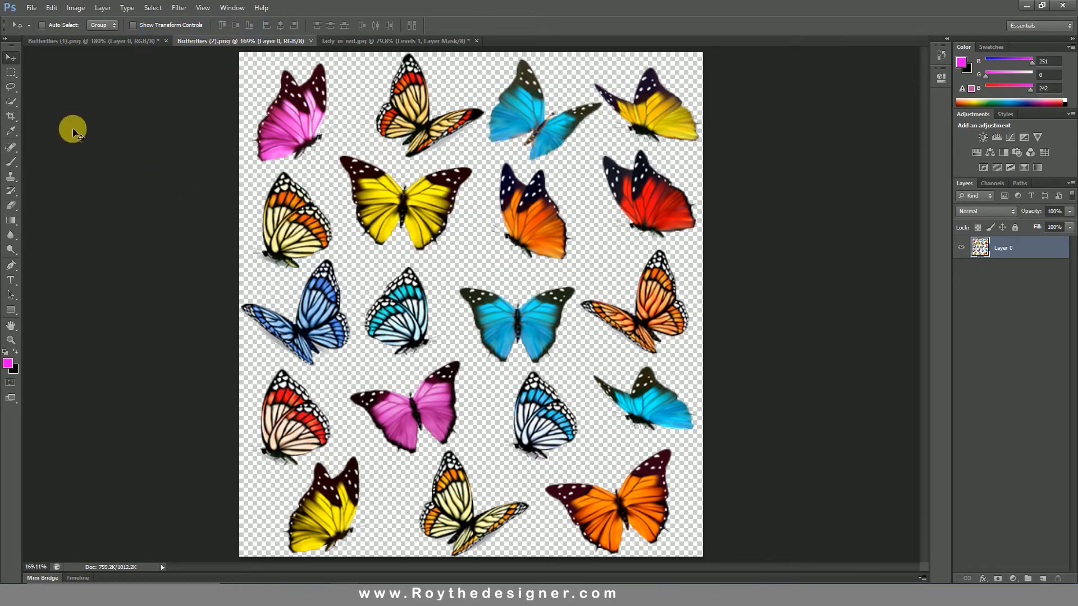
- Lasso the blue open-winged butterfly in the top row and copy it into lady_in_red.jpg at the woman's wrist
left_click(12, 87)
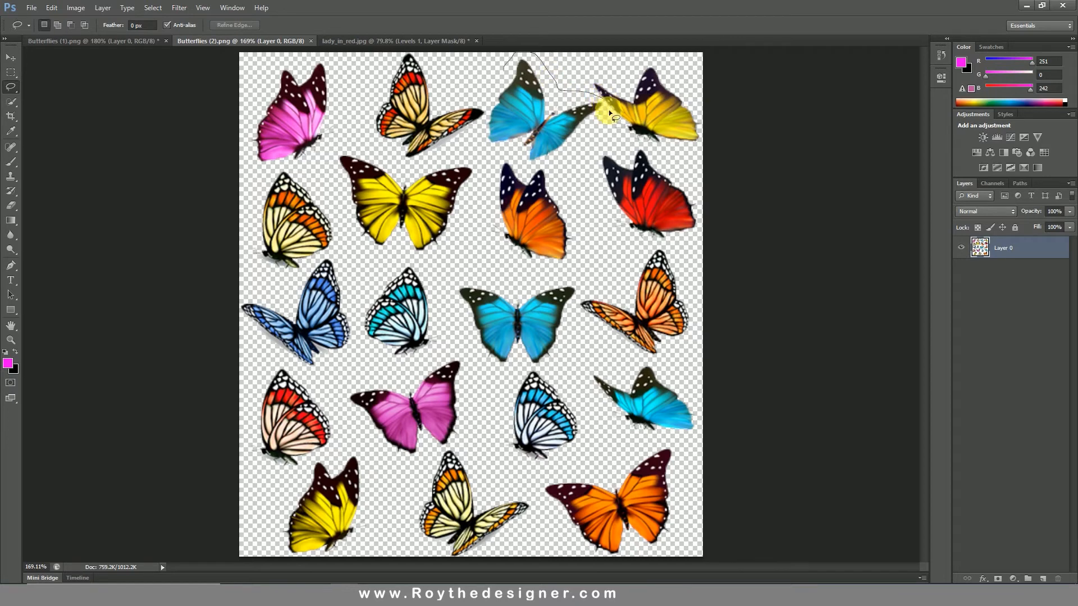
mouse_move(550, 165)
left_mouse_down()
mouse_move(479, 144)
mouse_move(507, 89)
left_mouse_up()
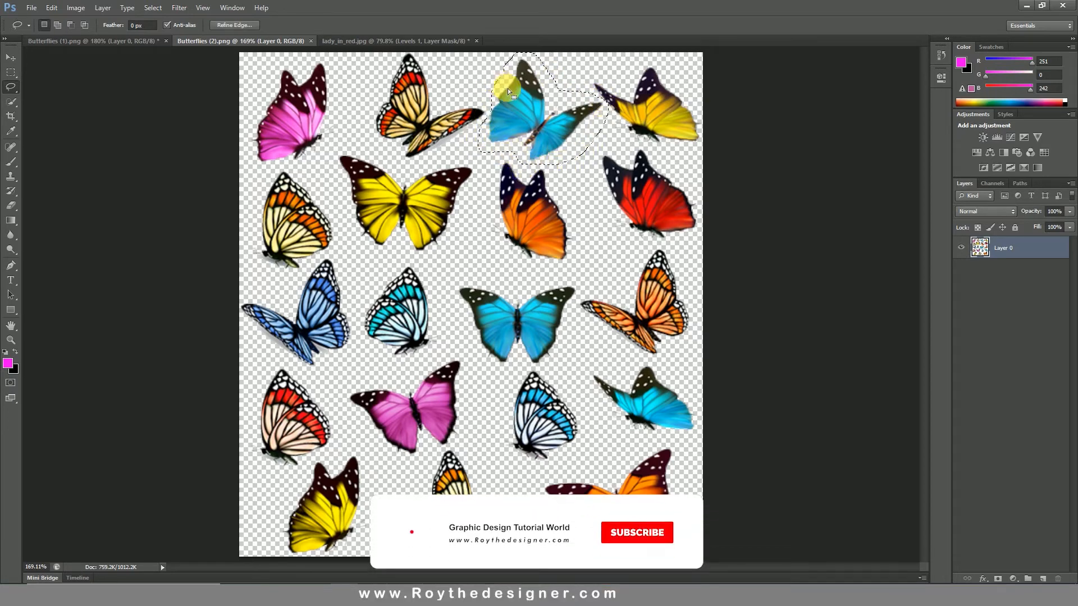
left_click(11, 58)
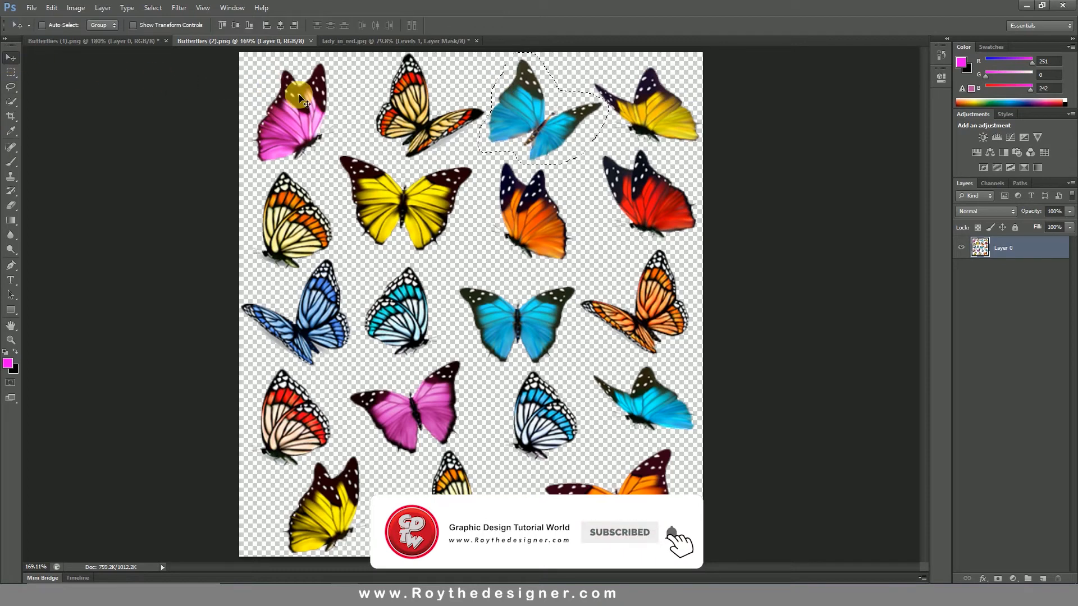
mouse_move(528, 101)
left_mouse_down()
mouse_move(368, 36)
mouse_move(473, 128)
left_mouse_up()
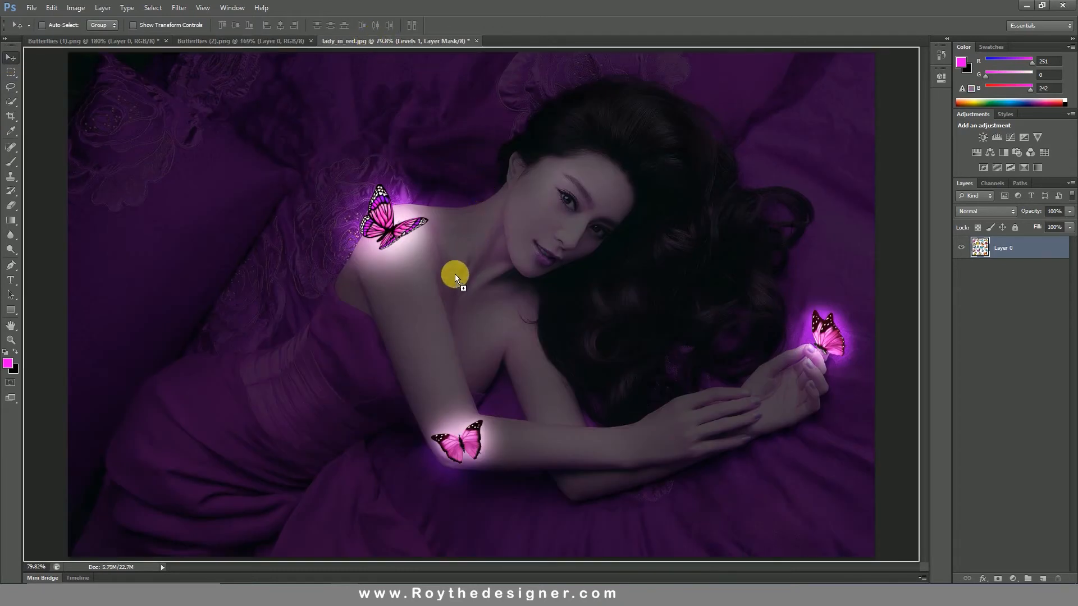
left_click_drag(473, 284, 651, 423)
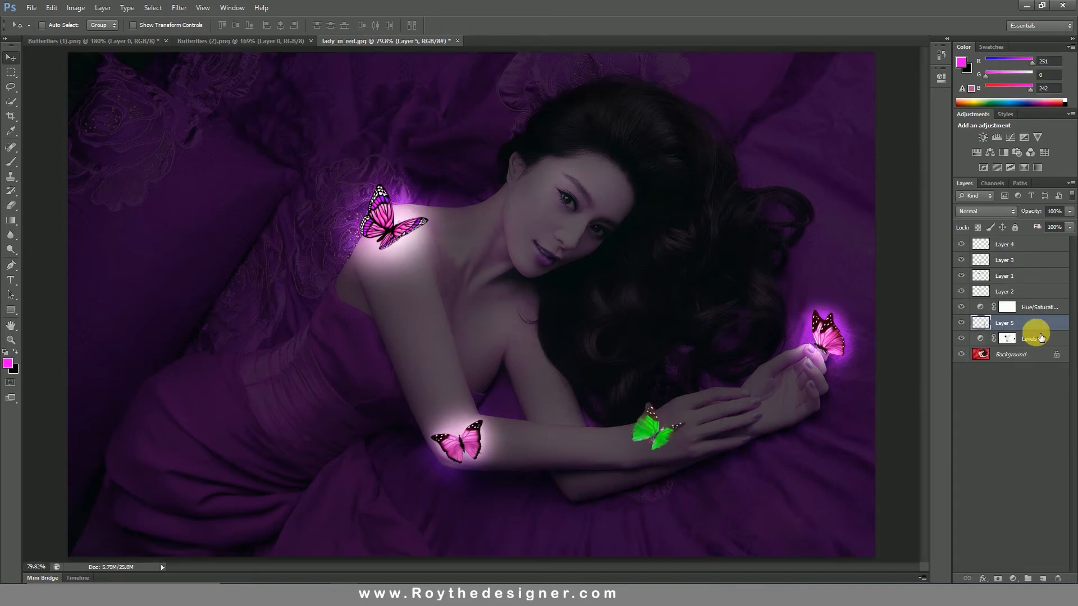
- Bring Layer 5 to the top of the layer stack and place its blue butterfly on the back of the woman's hand
left_click_drag(1032, 322, 1036, 242)
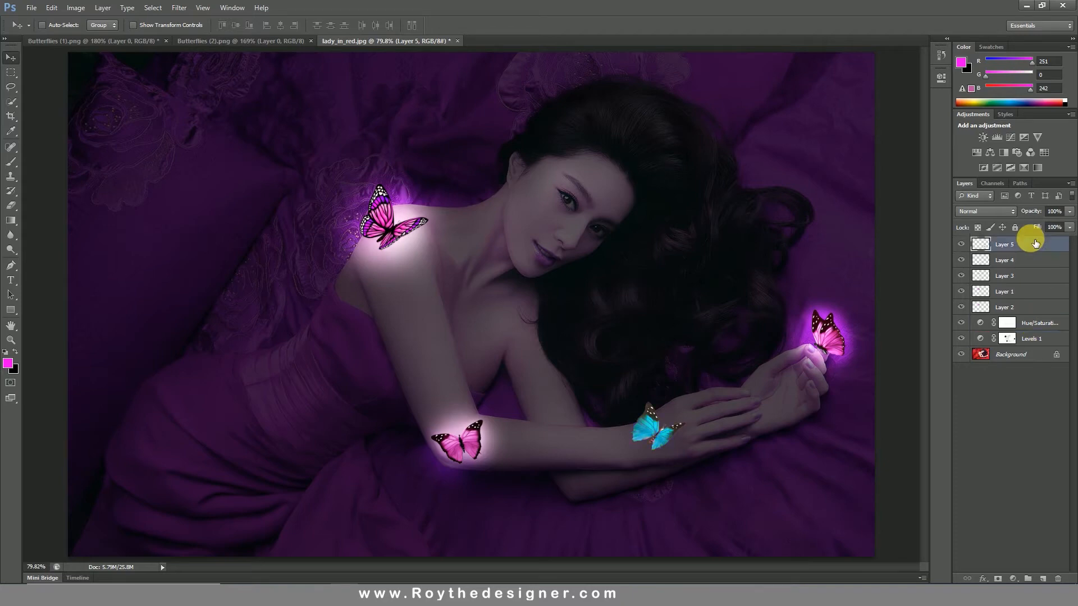
left_click_drag(662, 441, 684, 436)
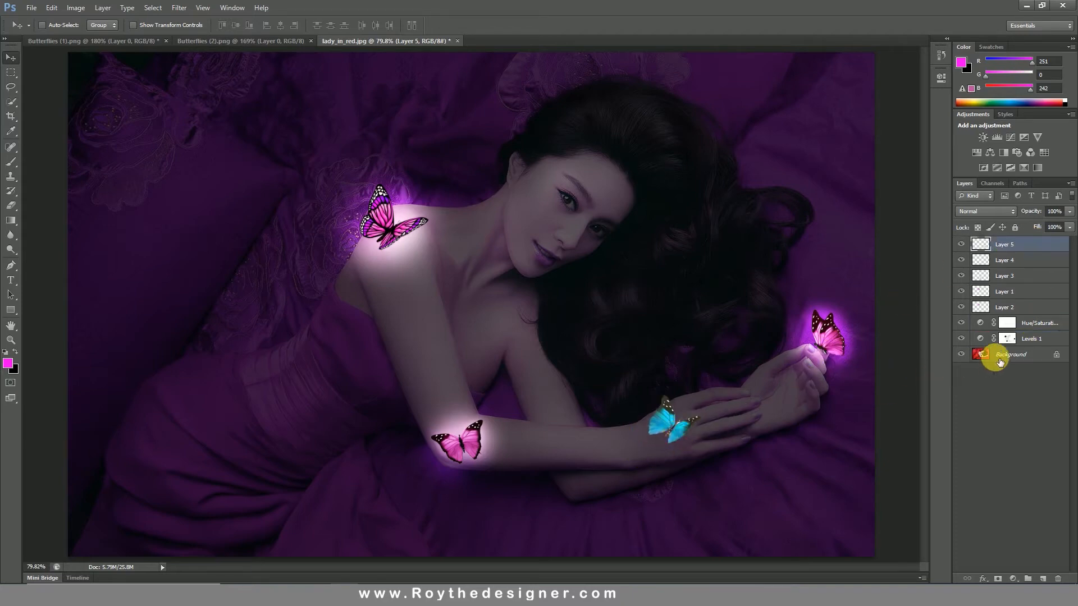
- Paint a glow around the blue butterfly in black on the Levels 1 mask with the 150 px brush at 100% opacity
left_click(1010, 340)
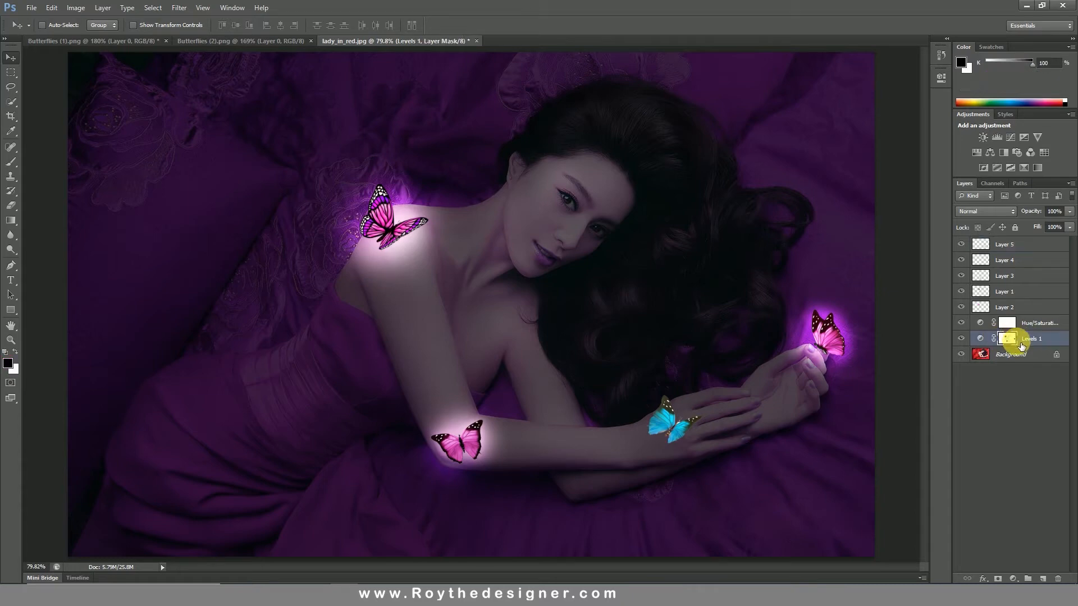
left_click(11, 162)
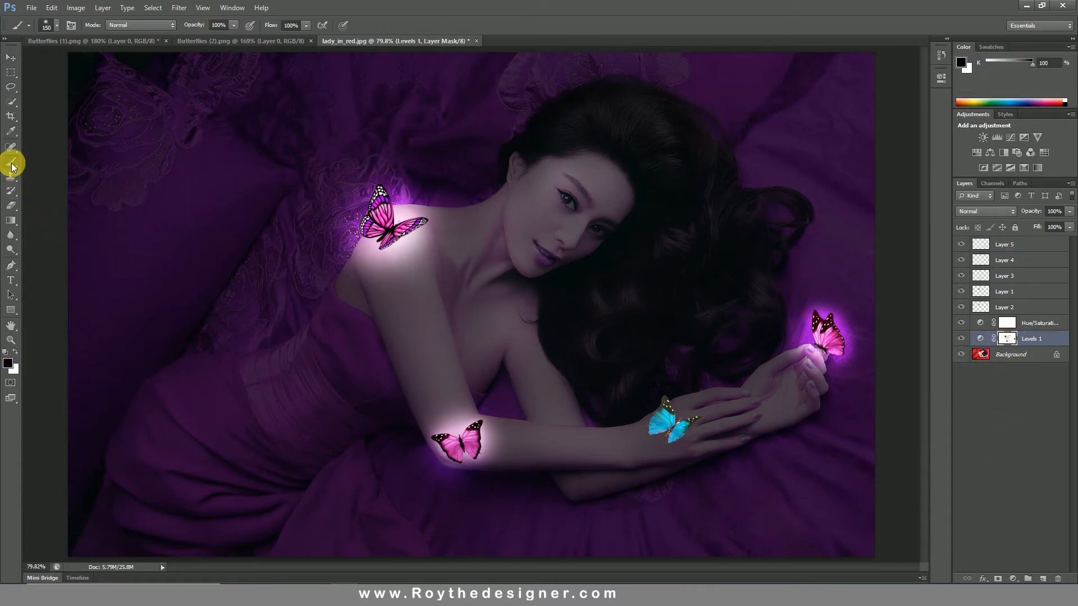
mouse_move(702, 384)
left_mouse_down()
mouse_move(690, 444)
mouse_move(706, 454)
mouse_move(680, 449)
mouse_move(649, 462)
mouse_move(681, 452)
mouse_move(692, 464)
left_mouse_up()
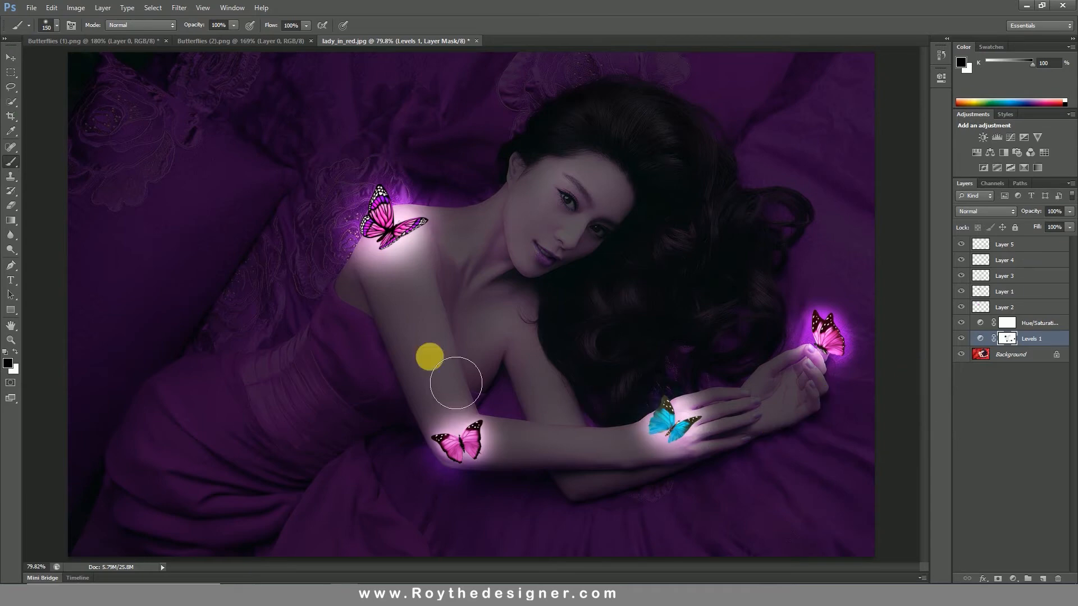
left_click(10, 57)
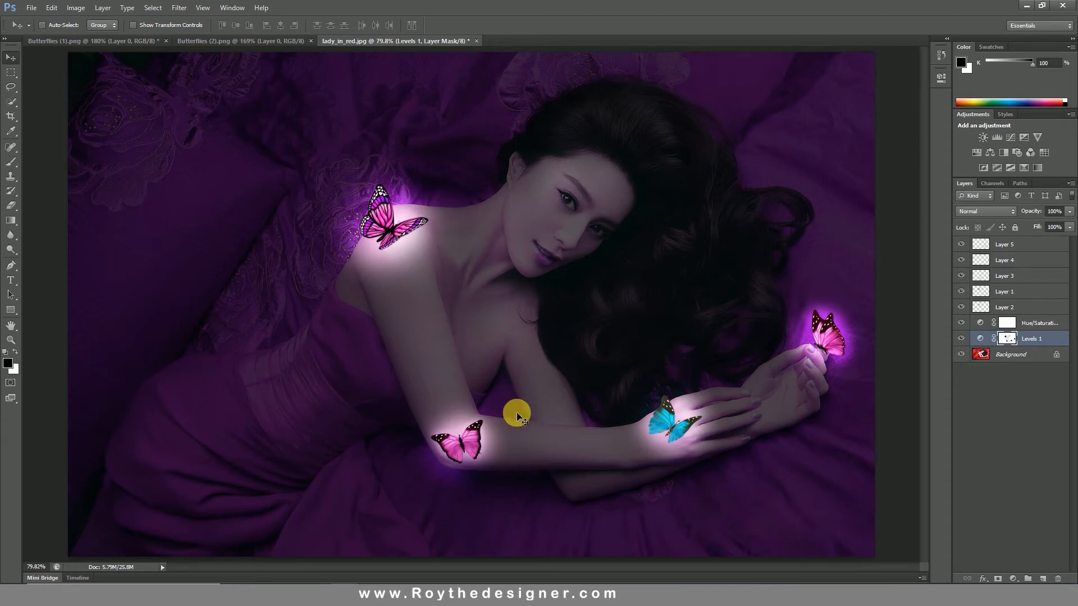
left_click(1019, 309)
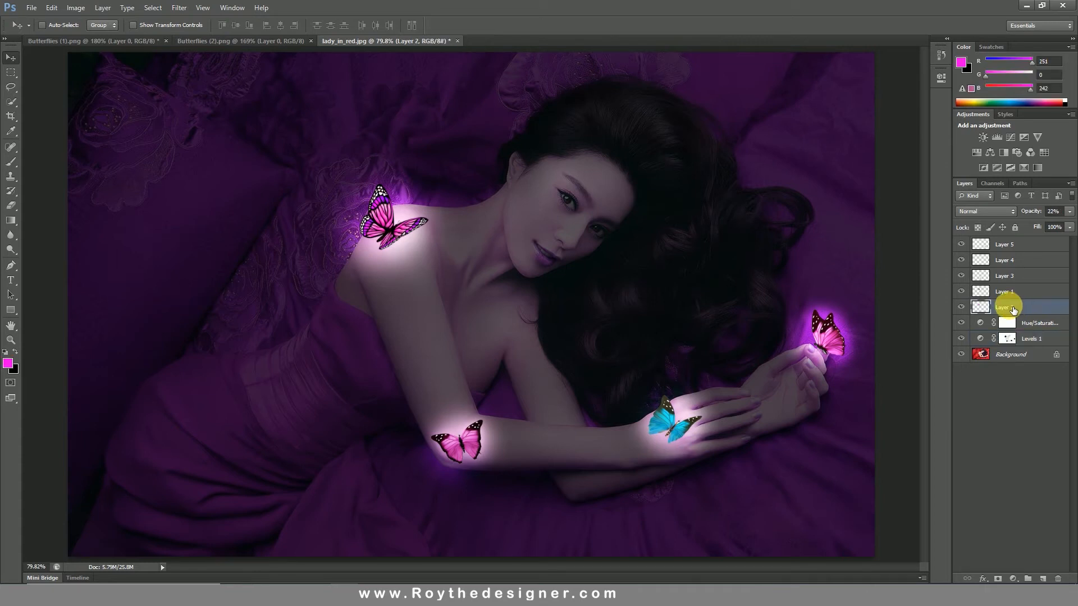
left_click(1014, 245)
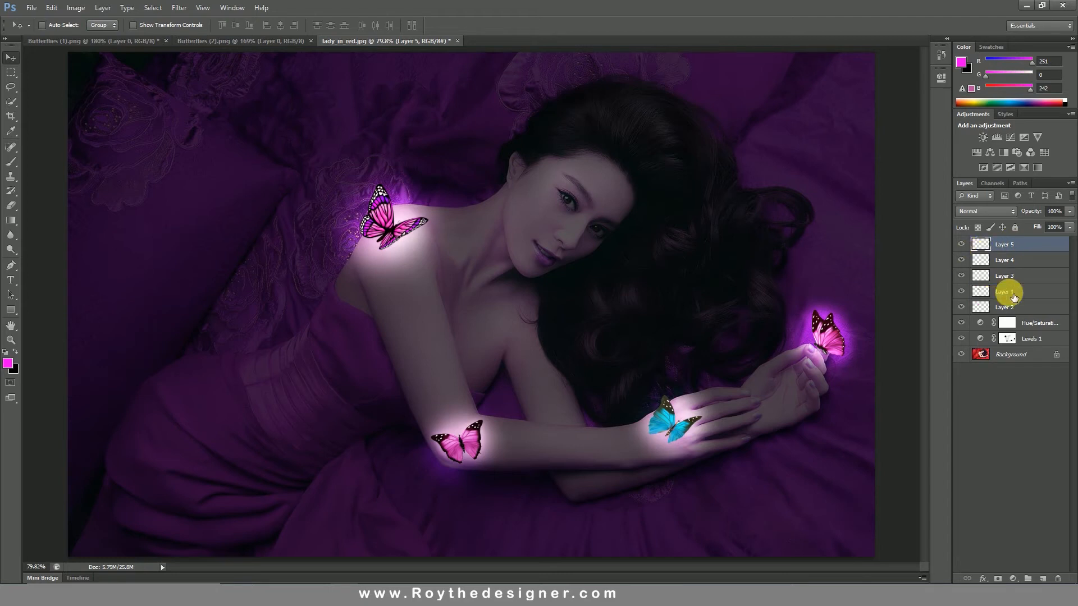
left_click(1031, 325)
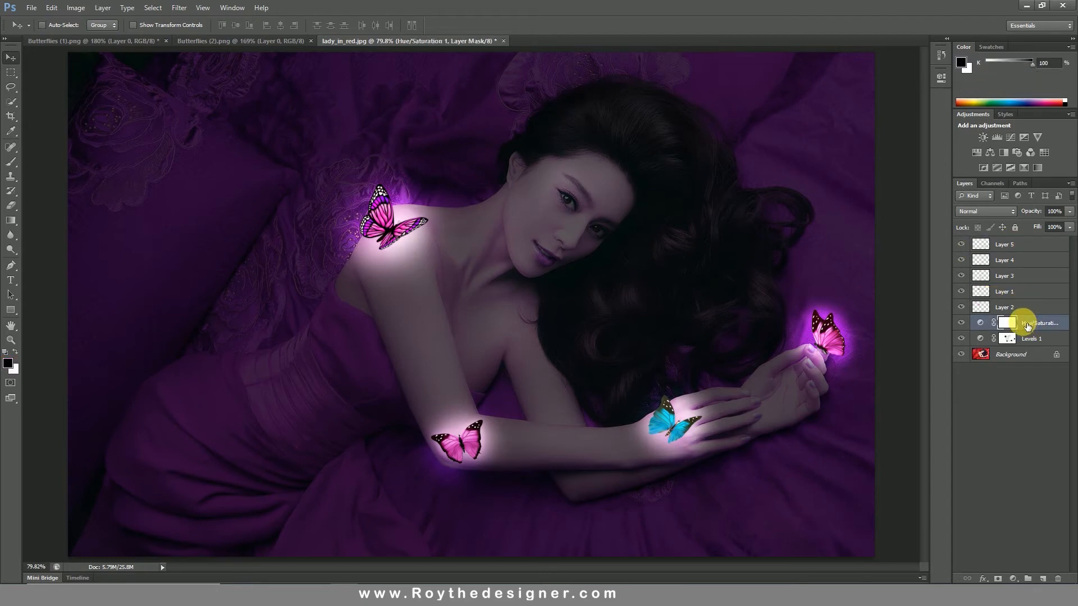
left_click(1016, 338)
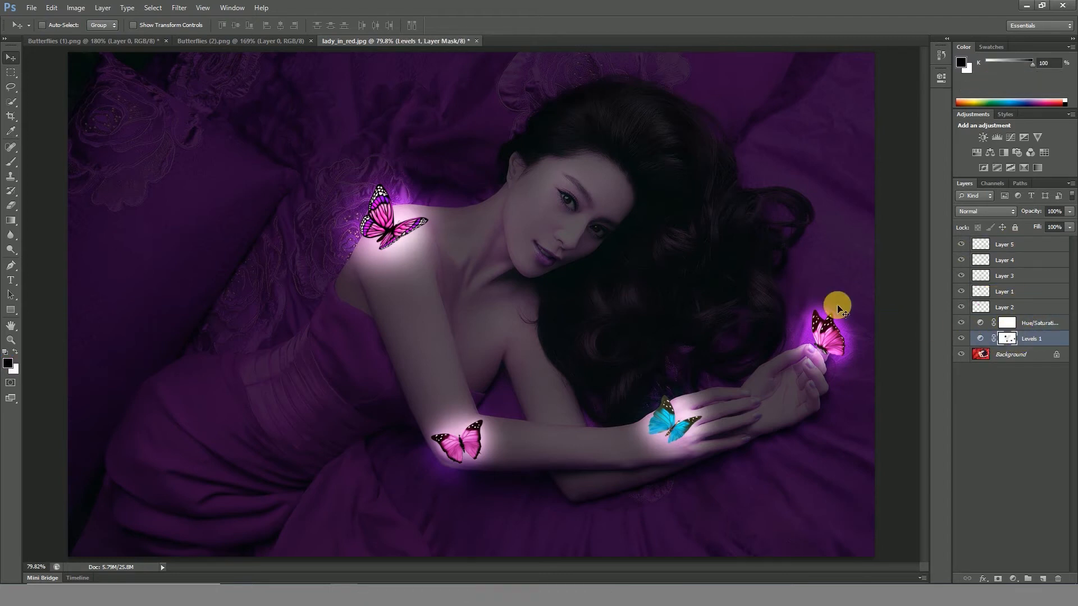
- Return to Butterflies (2).png and clear the selection around the blue butterfly
left_click(260, 41)
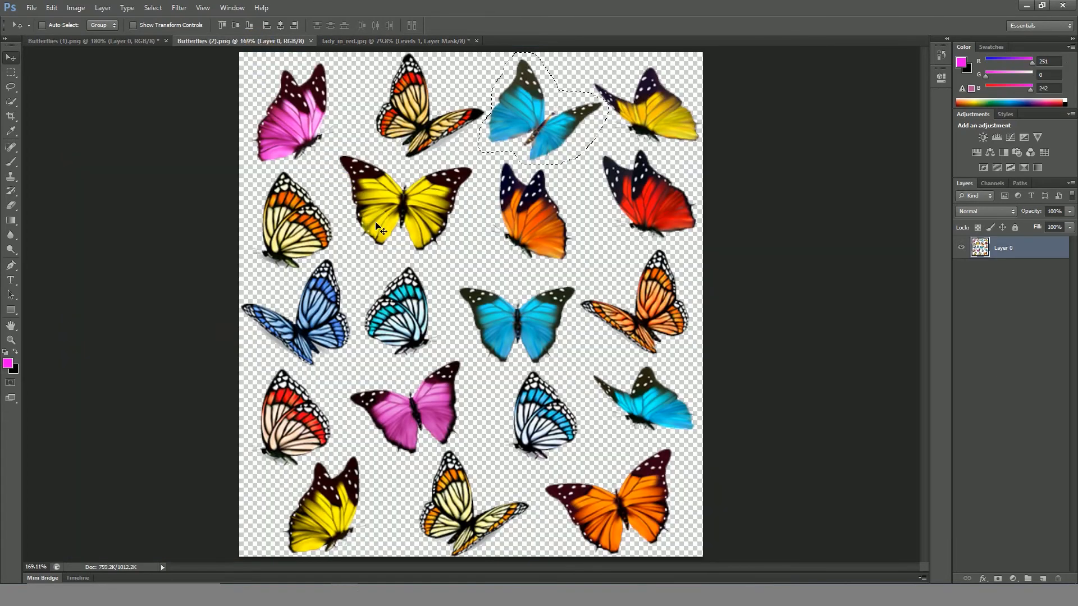
left_click(212, 133)
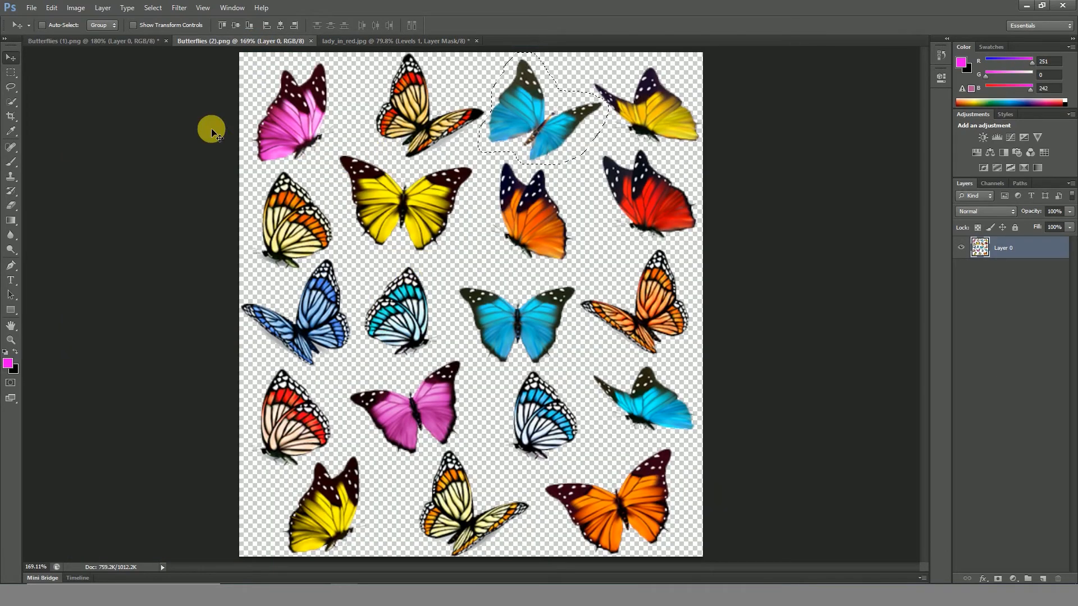
left_click(153, 7)
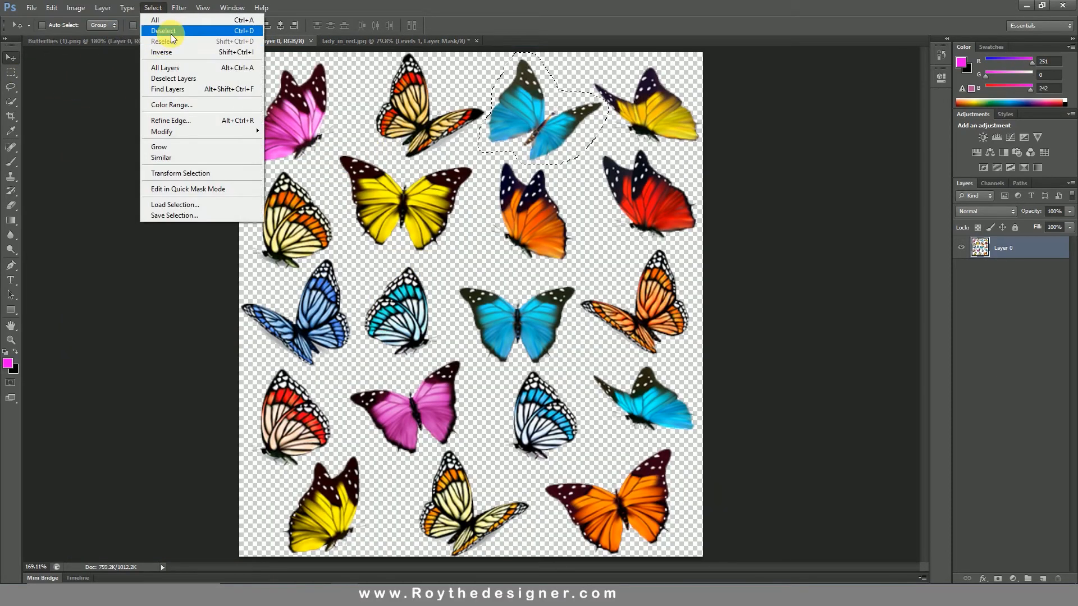
left_click(163, 30)
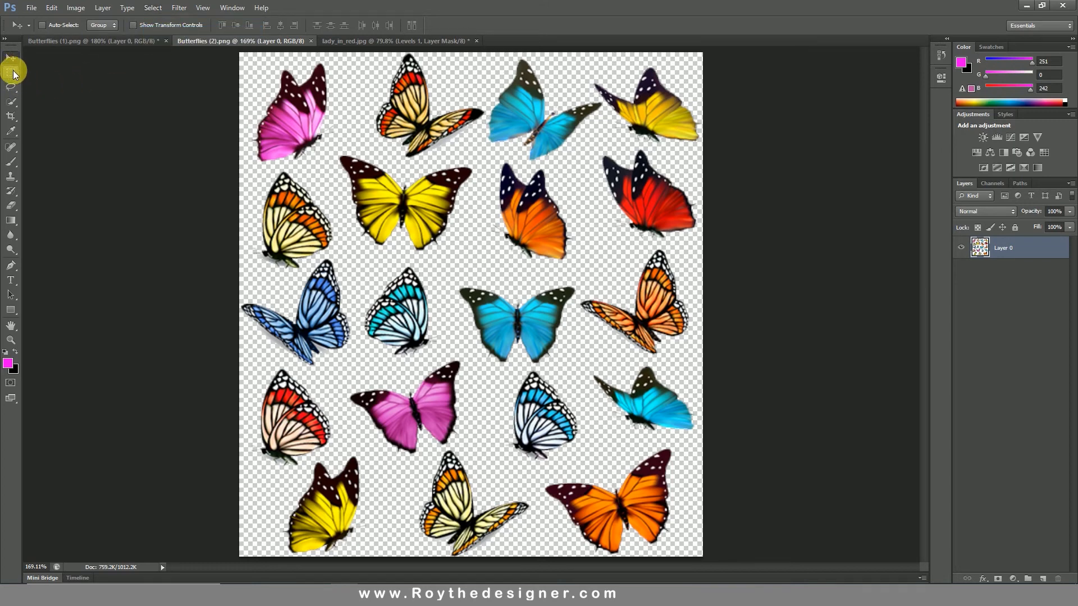
- Lasso the orange open-winged butterfly in the bottom row and copy it into lady_in_red.jpg near the woman's upper arm
left_click(14, 87)
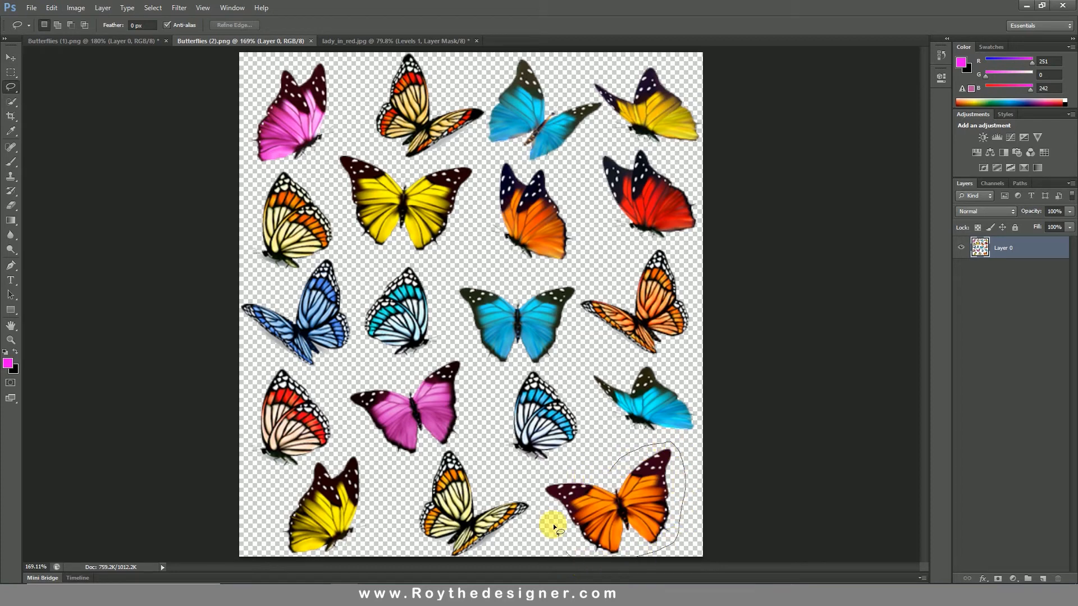
mouse_move(538, 493)
left_mouse_down()
mouse_move(594, 449)
mouse_move(359, 127)
mouse_move(353, 28)
mouse_move(364, 50)
mouse_move(521, 187)
left_mouse_up()
left_click(11, 58)
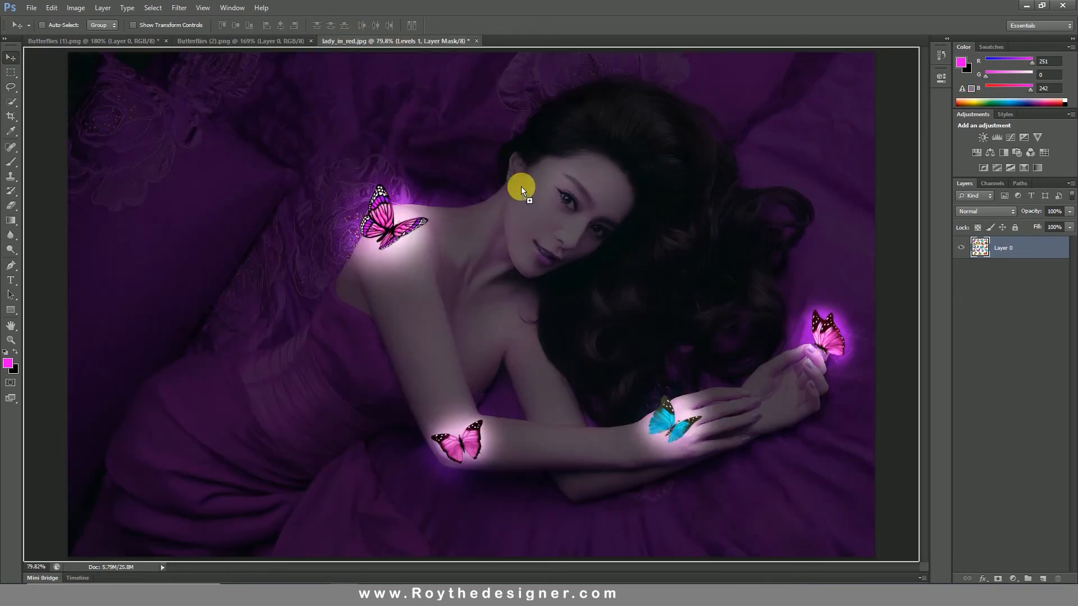
left_click_drag(474, 340, 481, 332)
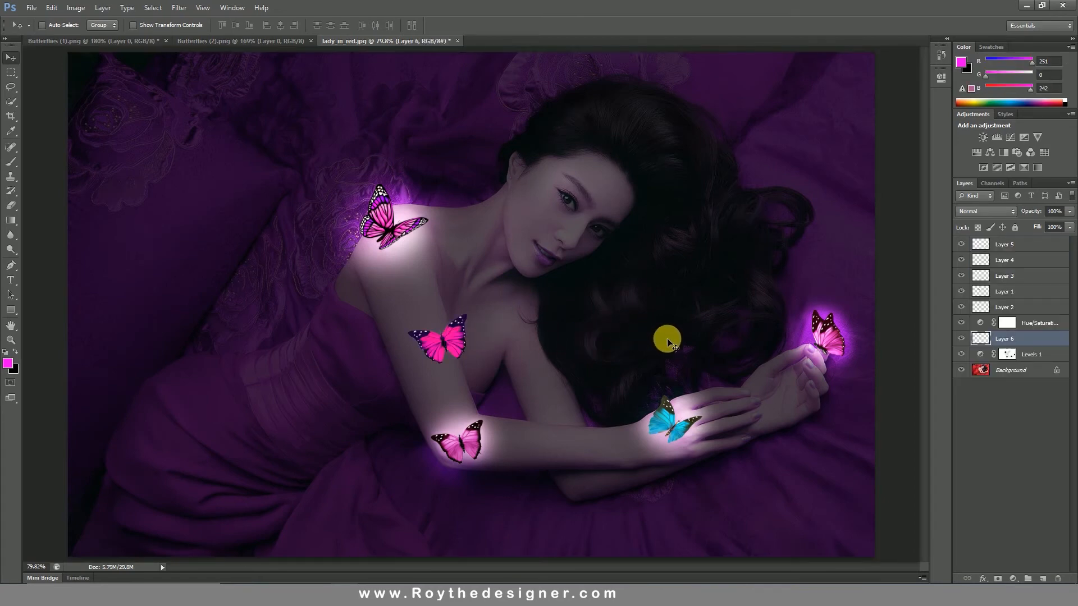
- Bring Layer 6 to the top of the layer stack, then rotate its orange butterfly 29.45° and place it on the woman's upper arm
left_click_drag(1026, 343, 1021, 245)
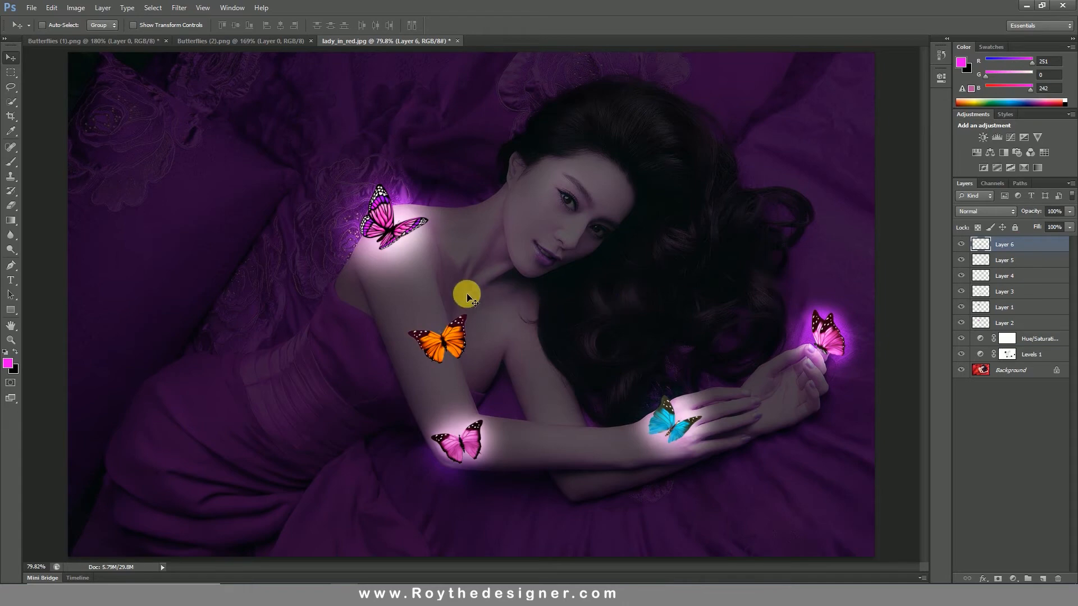
left_click(53, 8)
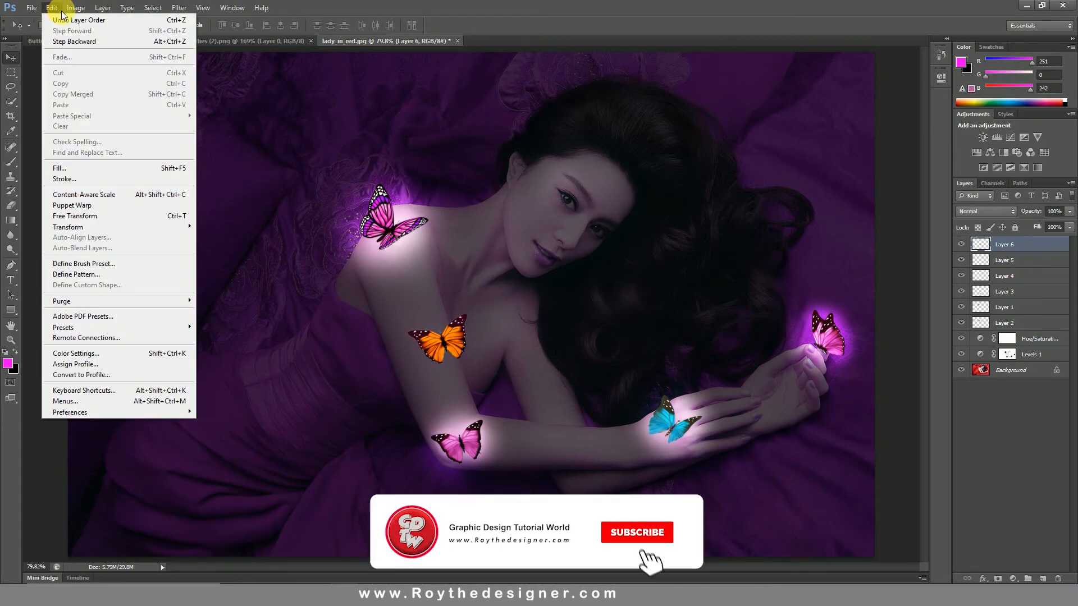
left_click(151, 216)
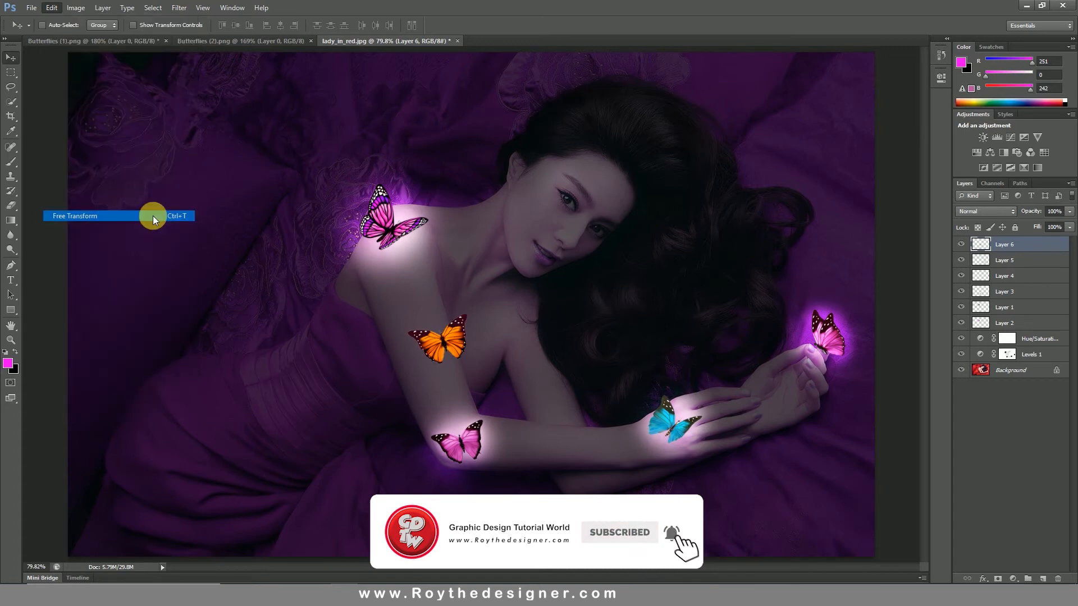
left_click_drag(488, 292, 517, 315)
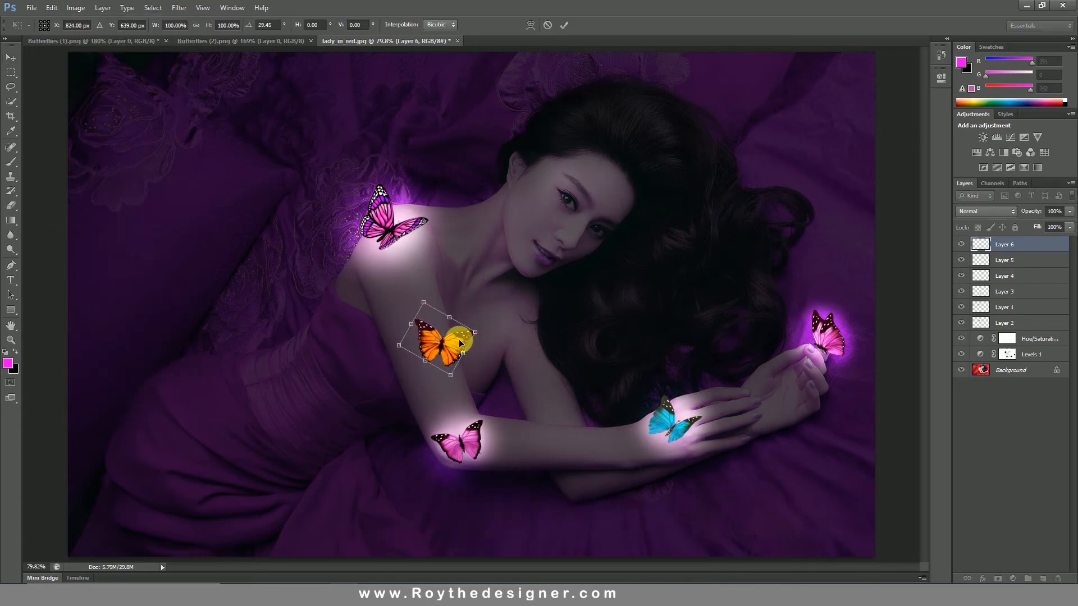
left_click_drag(431, 341, 431, 340)
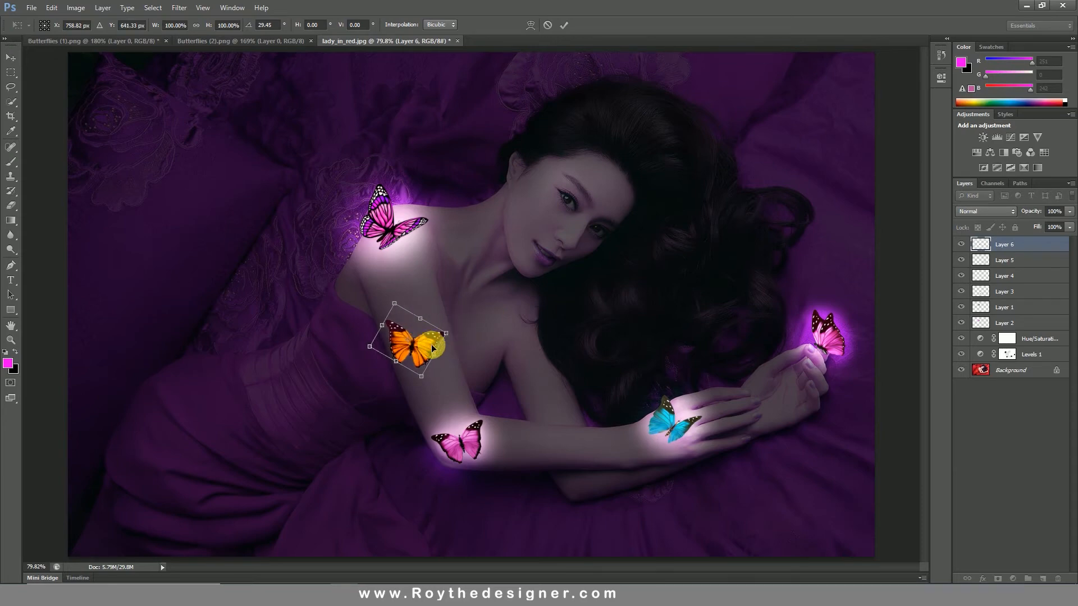
left_click(565, 26)
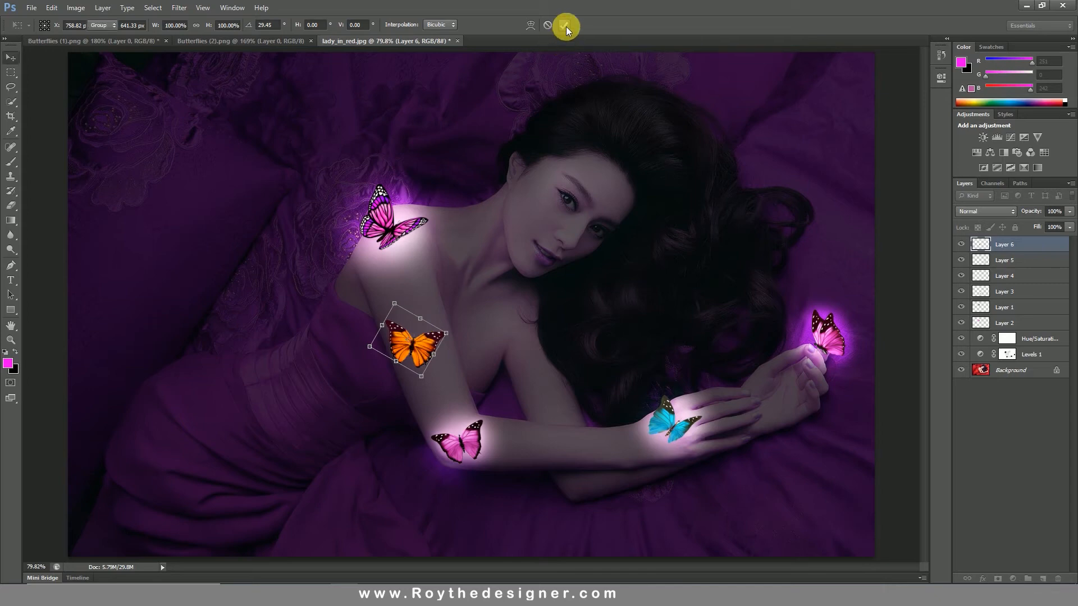
- Paint a glow around the orange butterfly in black on the Levels 1 mask with the 150 px brush at 100% opacity
left_click(1012, 359)
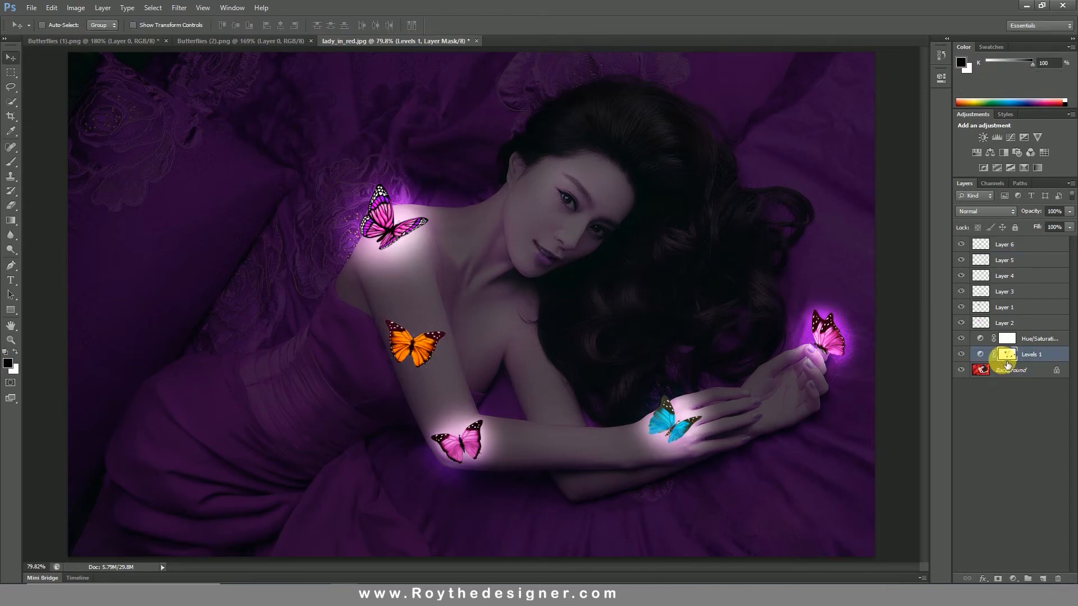
left_click(11, 162)
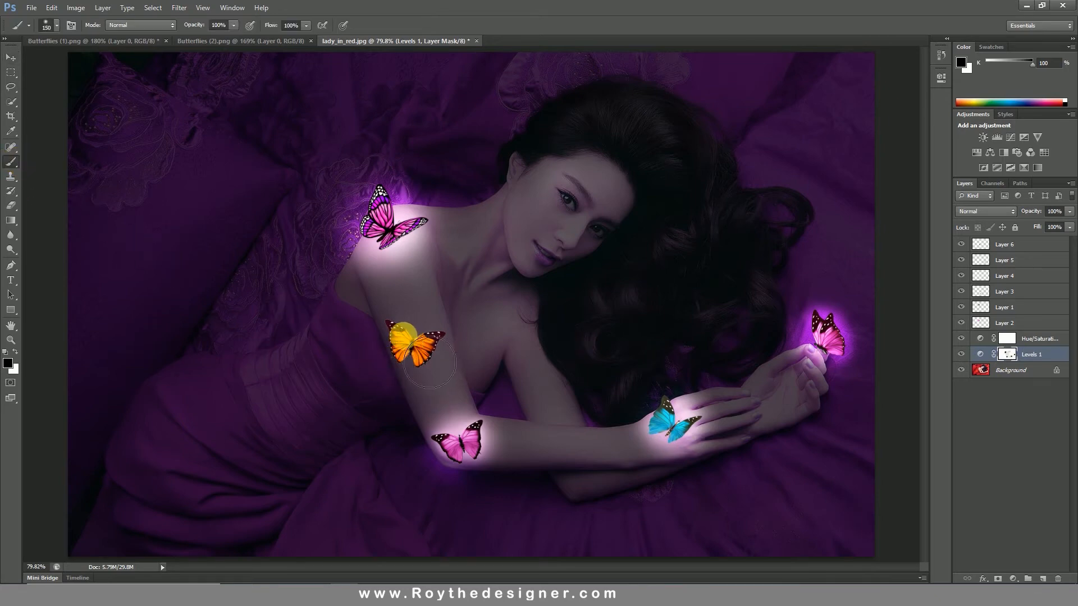
left_click(405, 340)
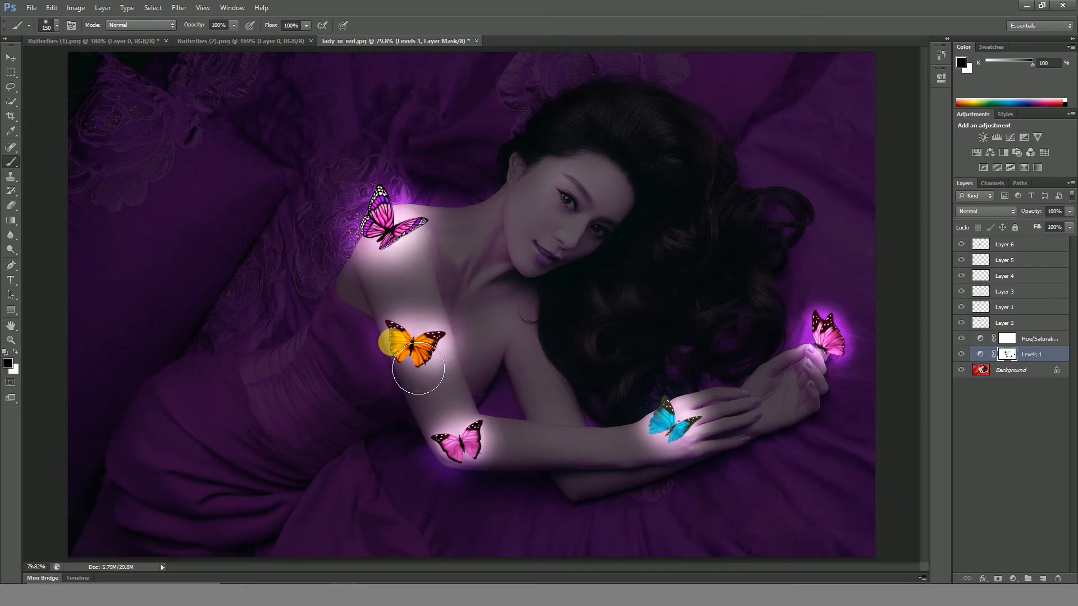
left_click(413, 358)
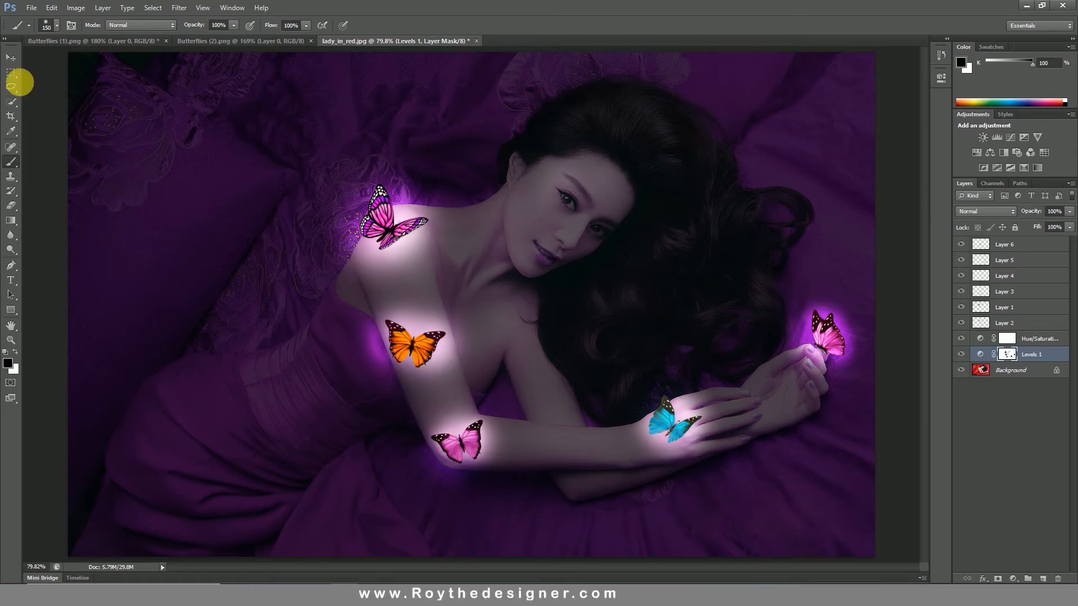
left_click(12, 60)
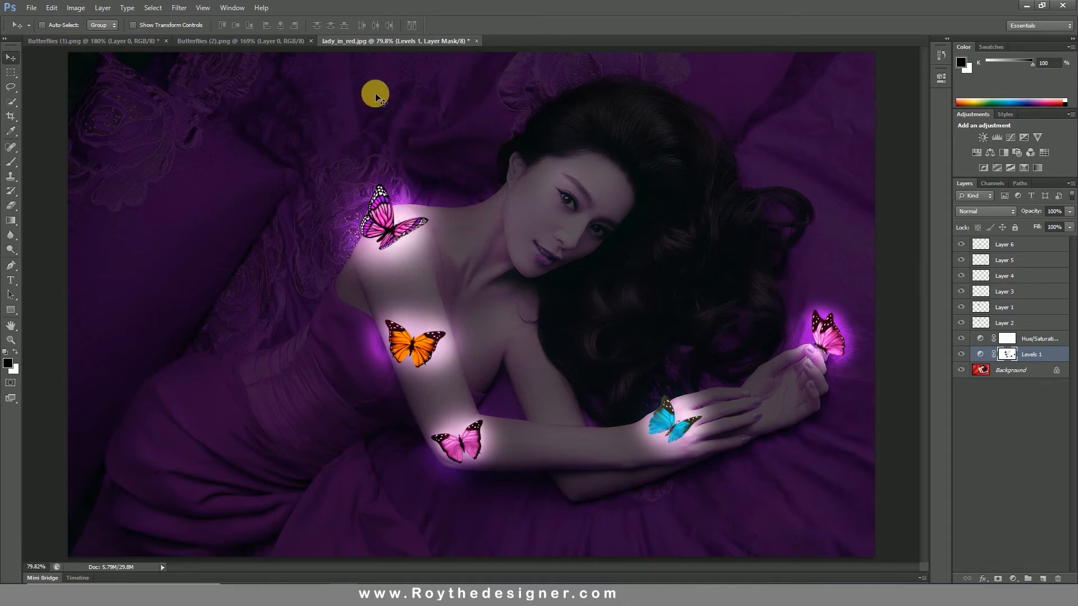
- In Butterflies (2).png, lasso the red butterfly in the second row and copy it into lady_in_red.jpg onto the woman's face
left_click(268, 42)
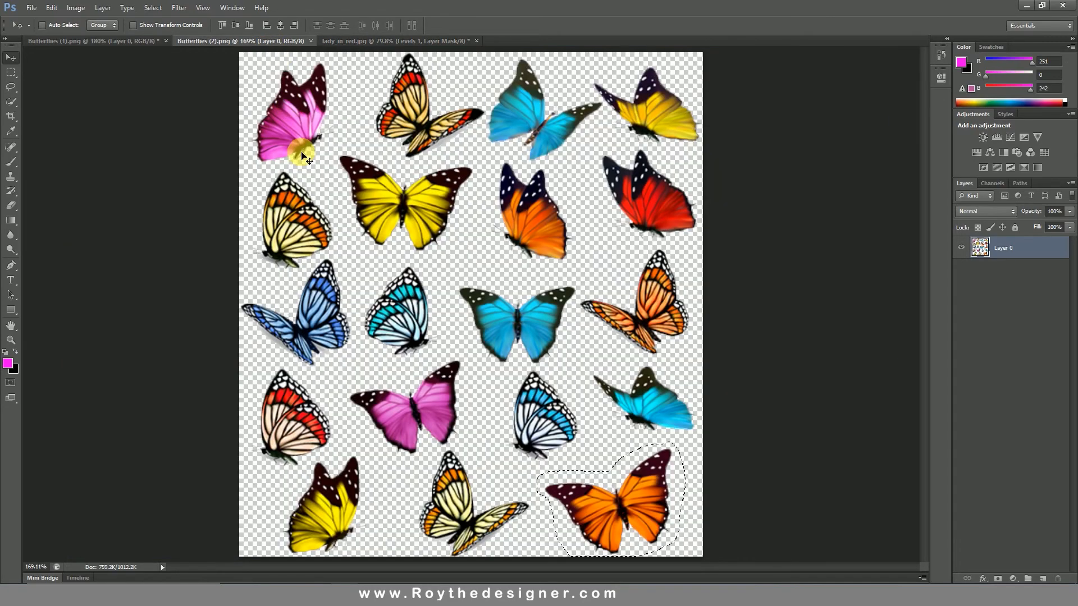
left_click(12, 88)
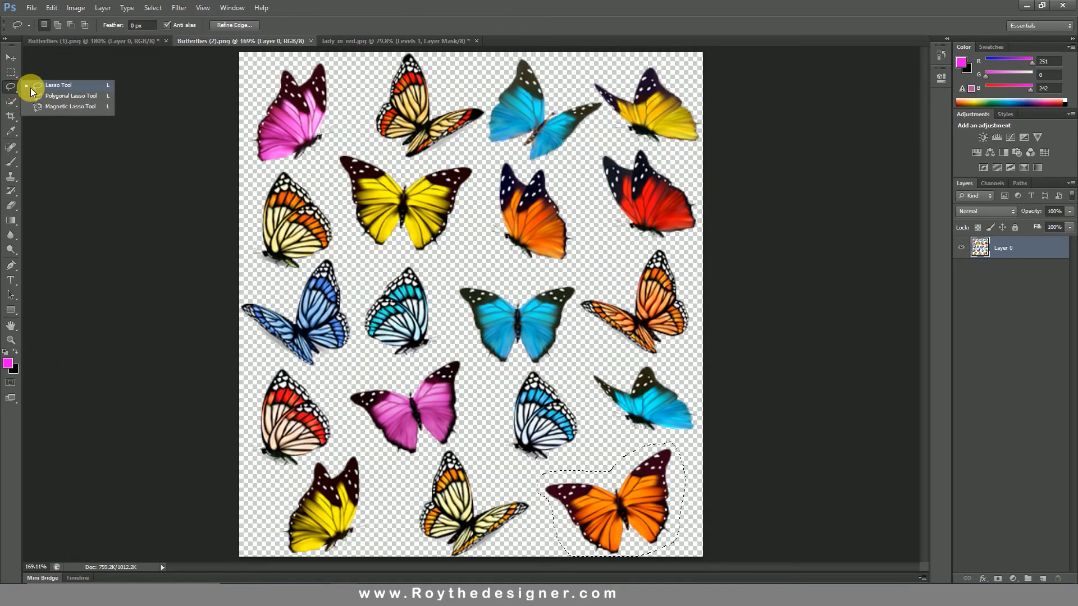
left_click(14, 89)
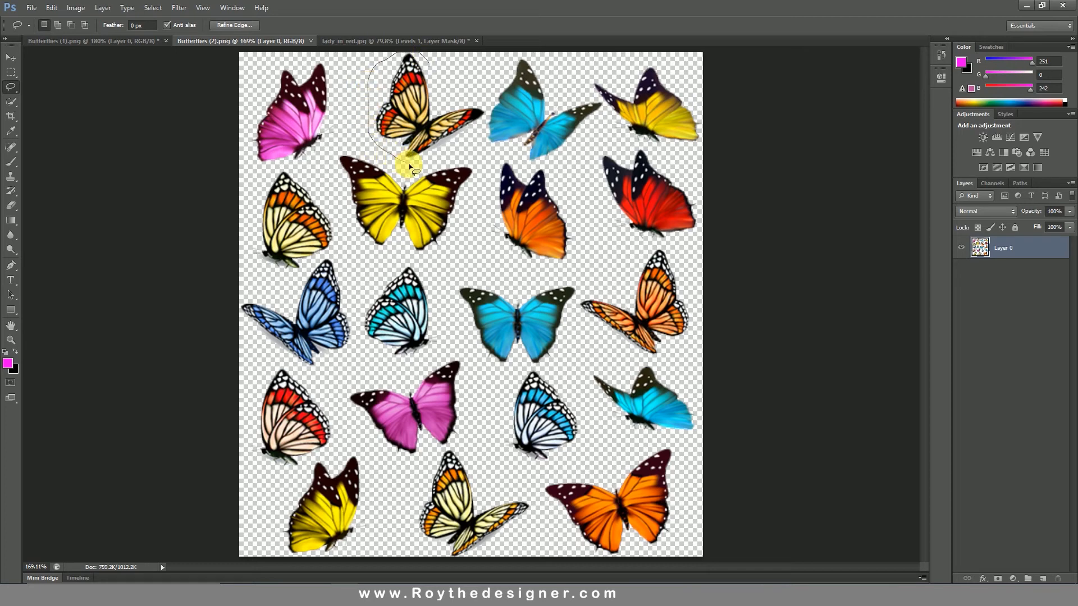
left_click_drag(477, 133, 477, 133)
key("ctrl+d")
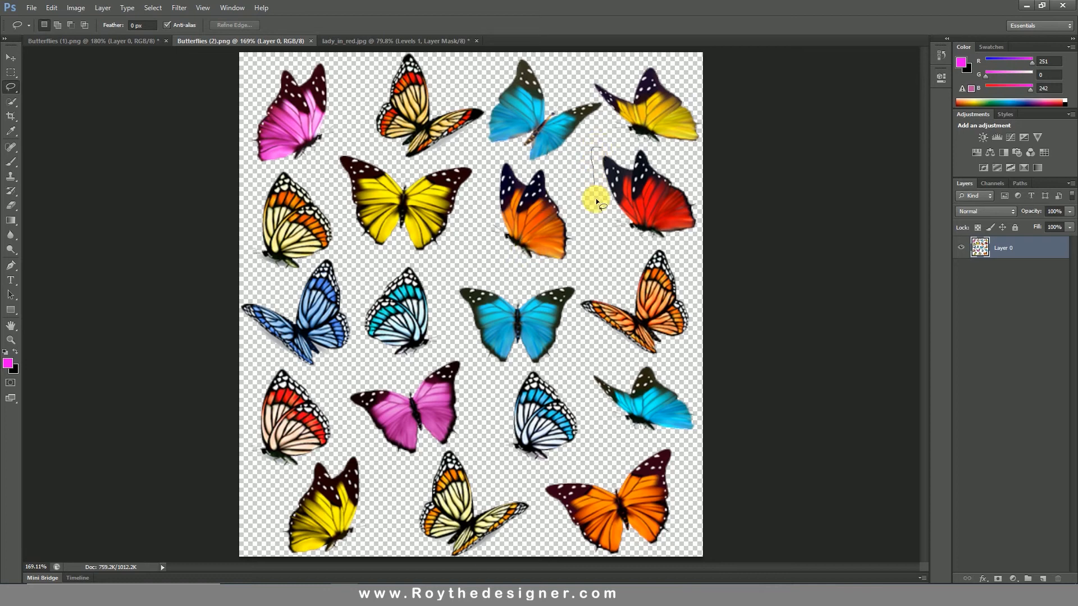
mouse_move(614, 230)
left_mouse_down()
mouse_move(685, 238)
mouse_move(704, 222)
mouse_move(667, 153)
mouse_move(637, 143)
left_mouse_up()
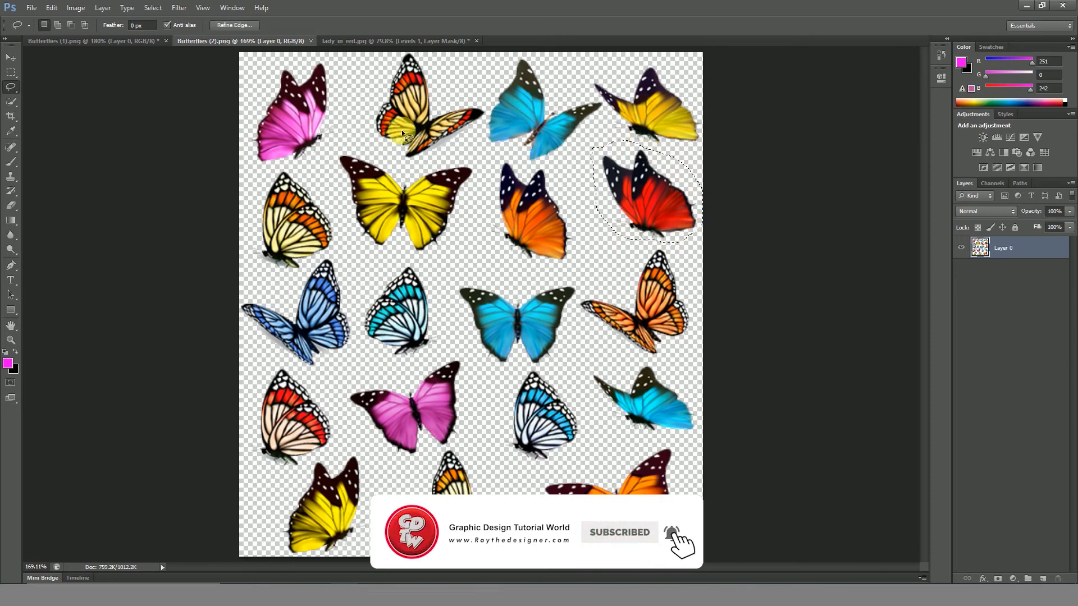
left_click(11, 57)
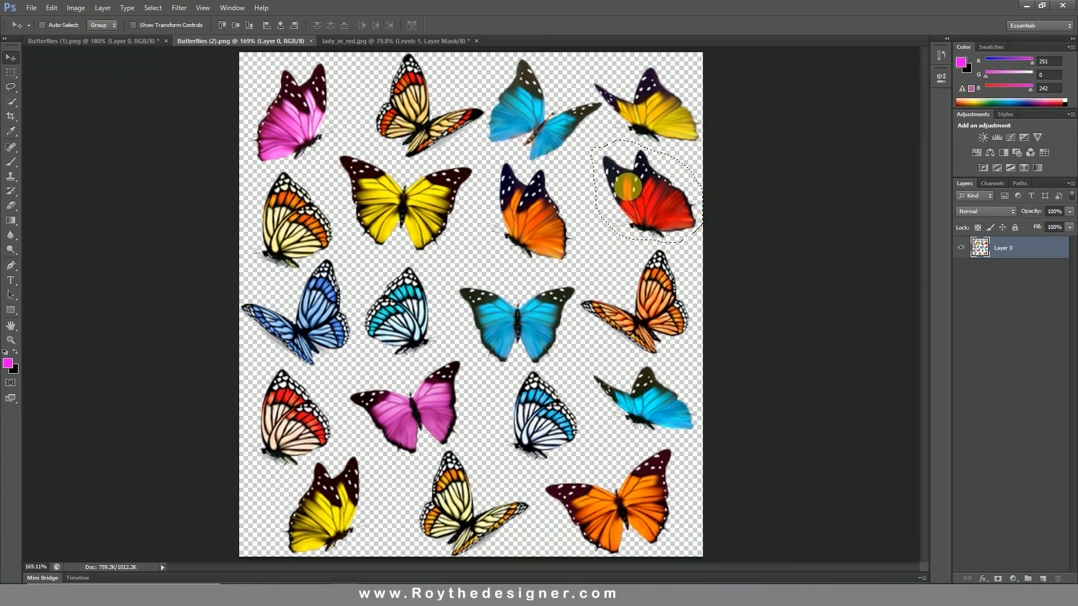
mouse_move(628, 185)
left_mouse_down()
mouse_move(435, 111)
mouse_move(340, 38)
mouse_move(356, 34)
mouse_move(487, 176)
mouse_move(532, 203)
left_mouse_up()
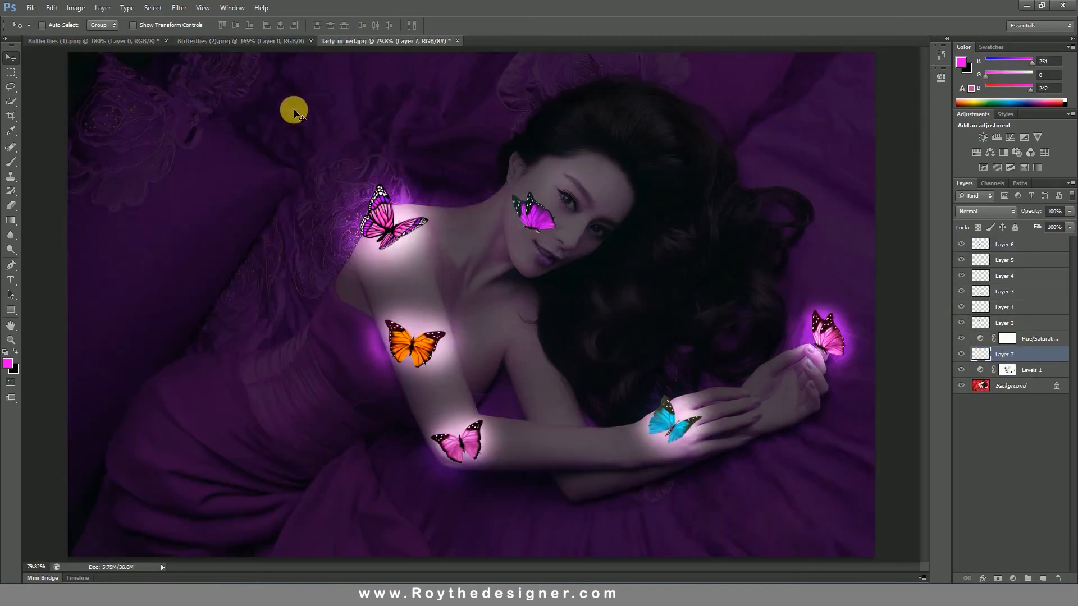
- Flip the new face butterfly horizontally, then rotate it slightly and place it on the woman's cheek beside her ear
left_click(51, 8)
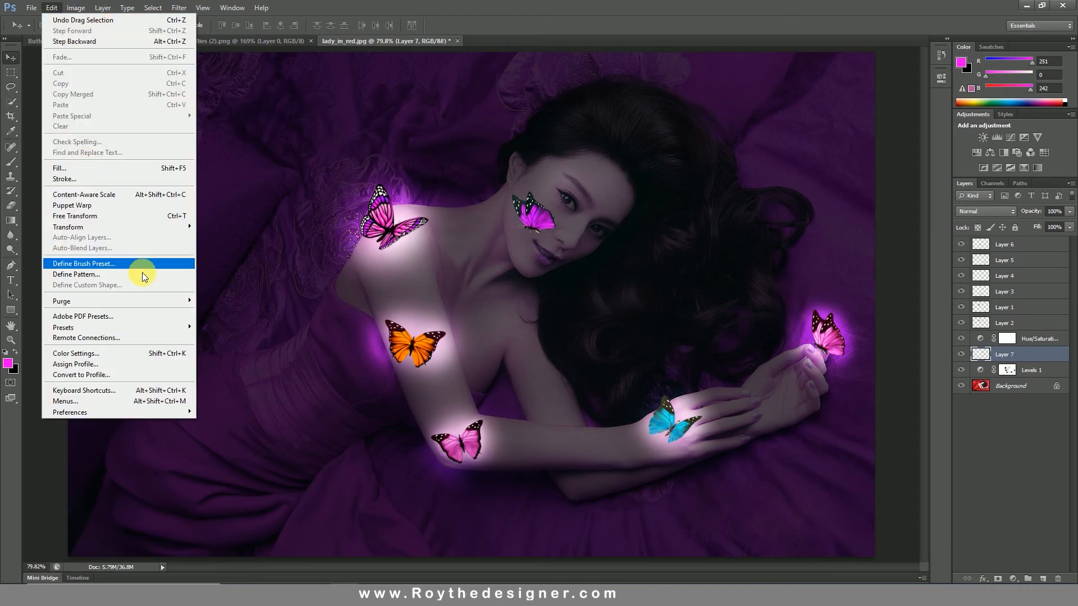
left_click(164, 216)
right_click(577, 206)
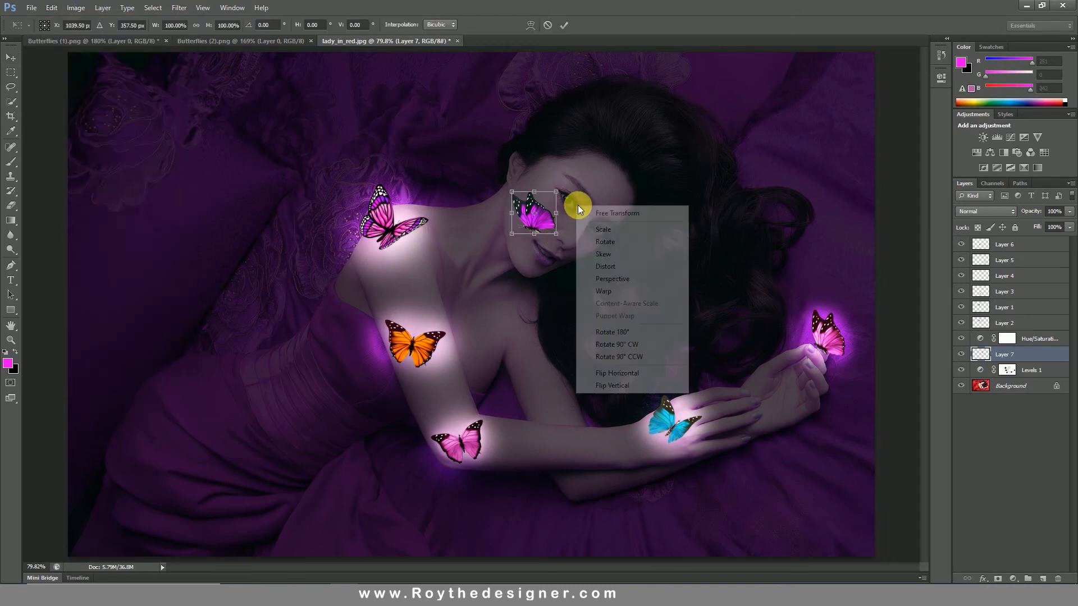
left_click(616, 373)
left_click_drag(542, 223, 526, 201)
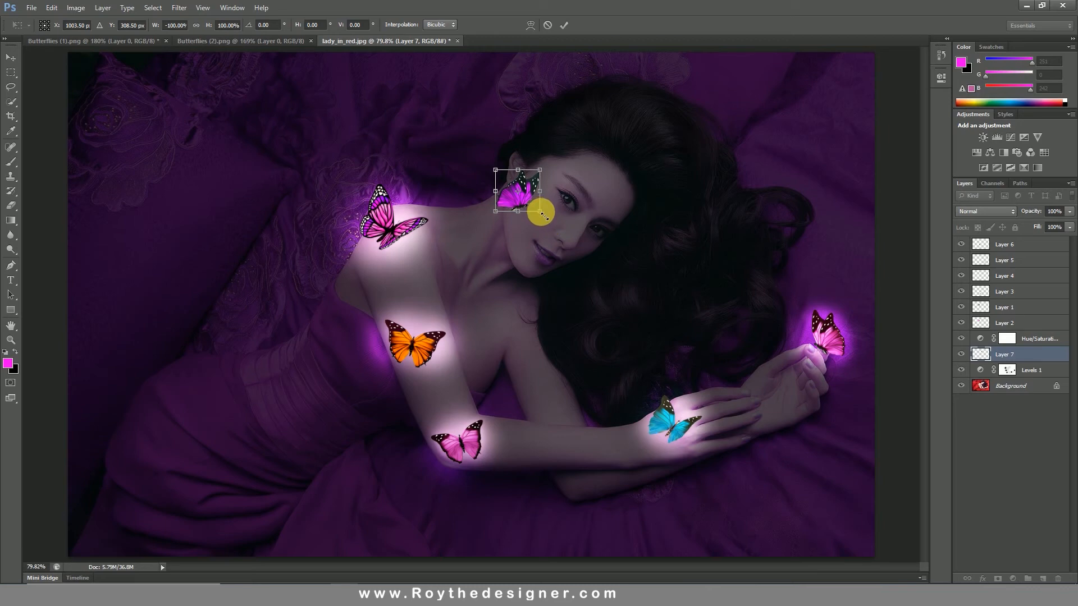
left_click_drag(545, 216, 525, 204)
left_click(564, 24)
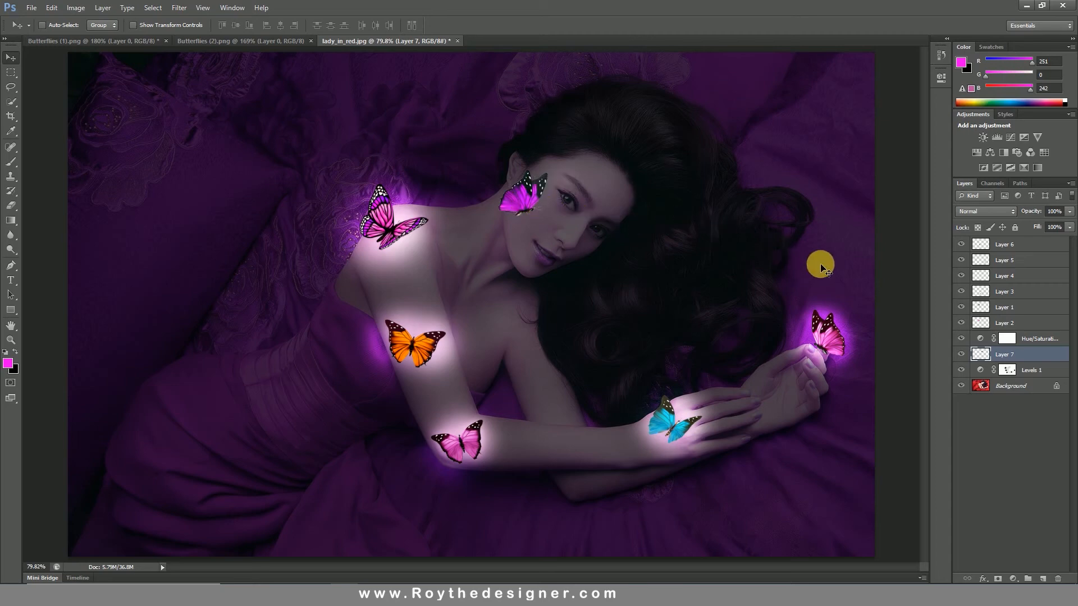
- Paint a glow around the cheek butterfly in black on the Levels 1 mask with a 90 px brush at 100% opacity
left_click(1006, 373)
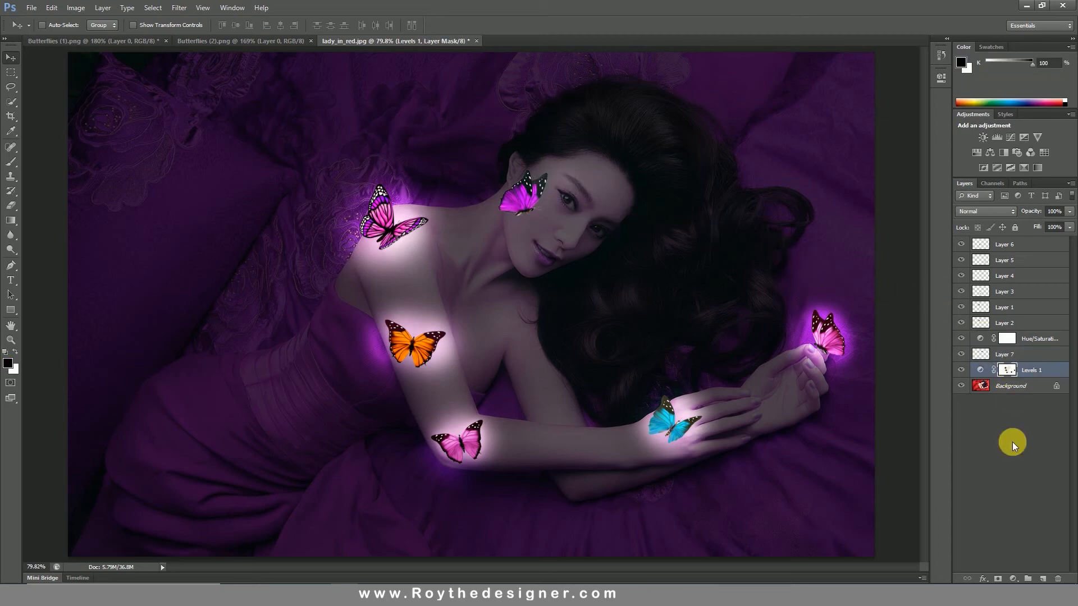
left_click(10, 162)
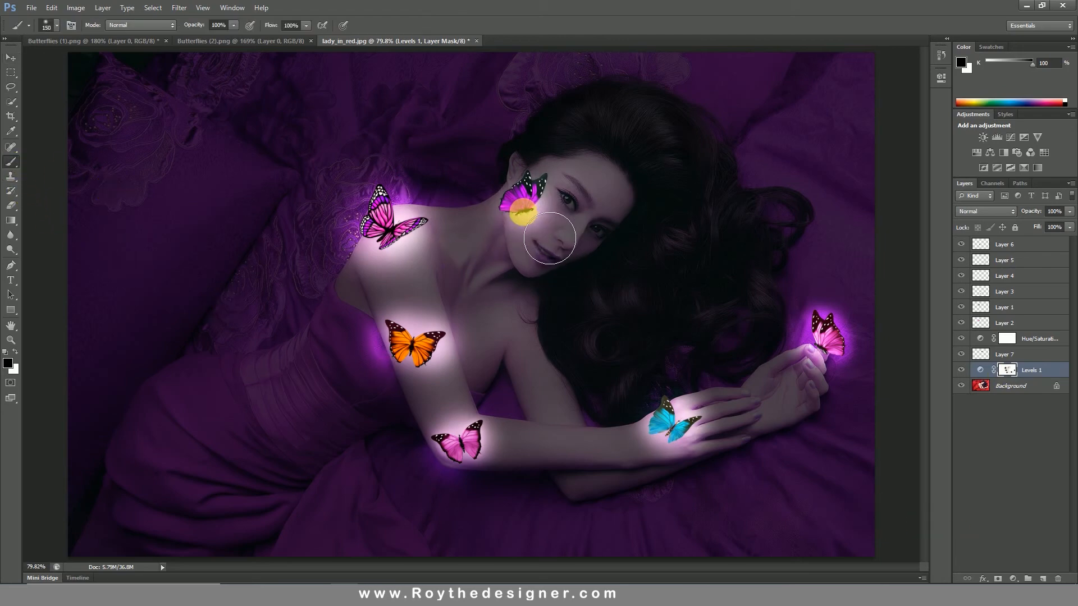
key("bracketleft")
mouse_move(545, 229)
left_mouse_down()
mouse_move(573, 258)
mouse_move(602, 254)
mouse_move(581, 200)
left_mouse_up()
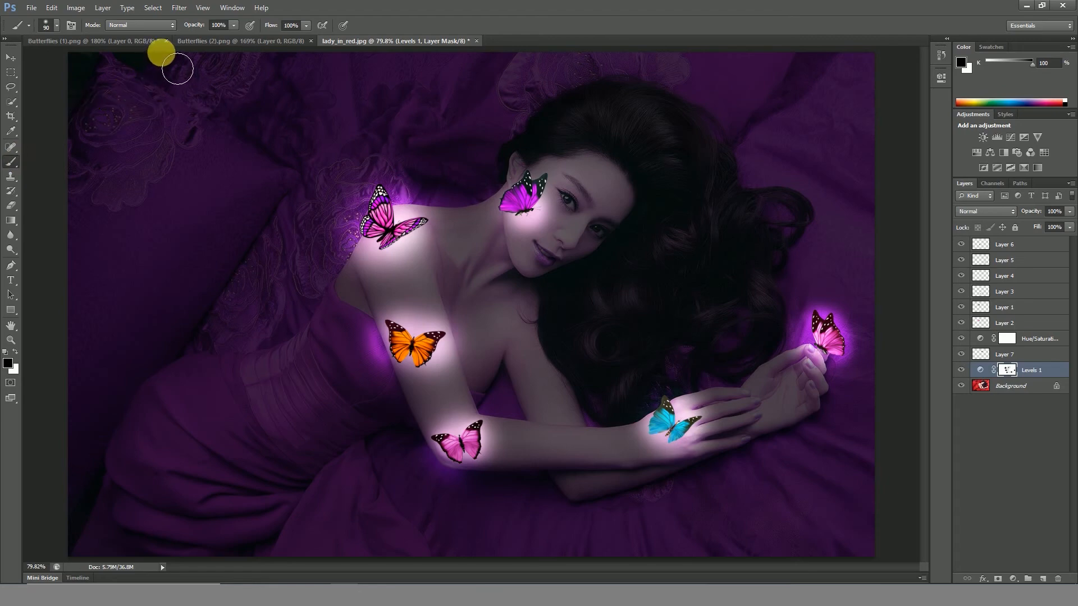
- Softly brighten the woman's face, neck, arms and hands on the Levels 1 mask with a 170 px black brush at 11% opacity
left_click(232, 25)
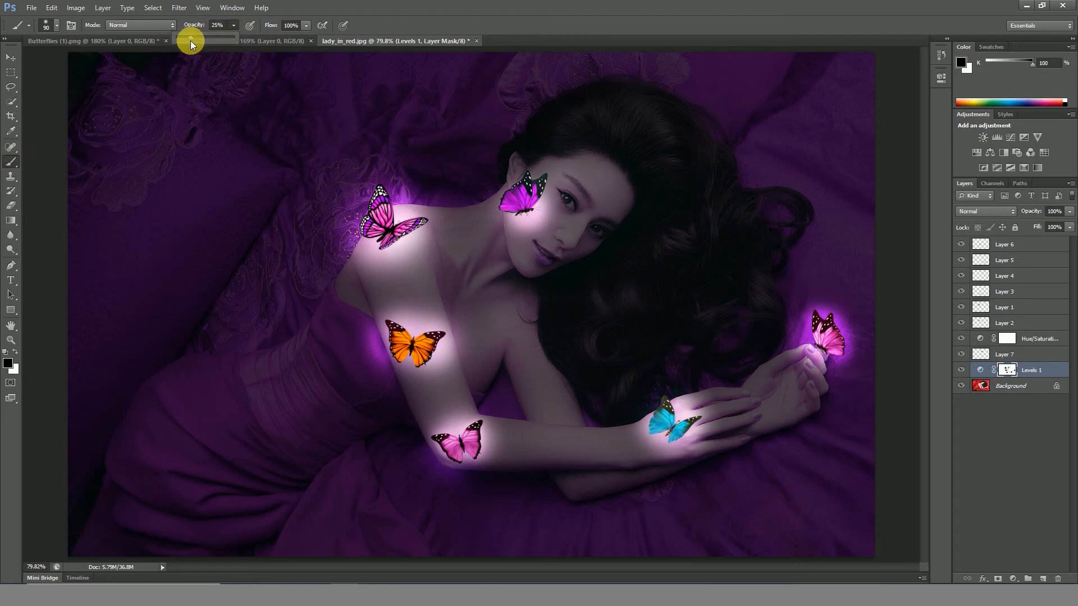
left_click_drag(184, 42, 183, 42)
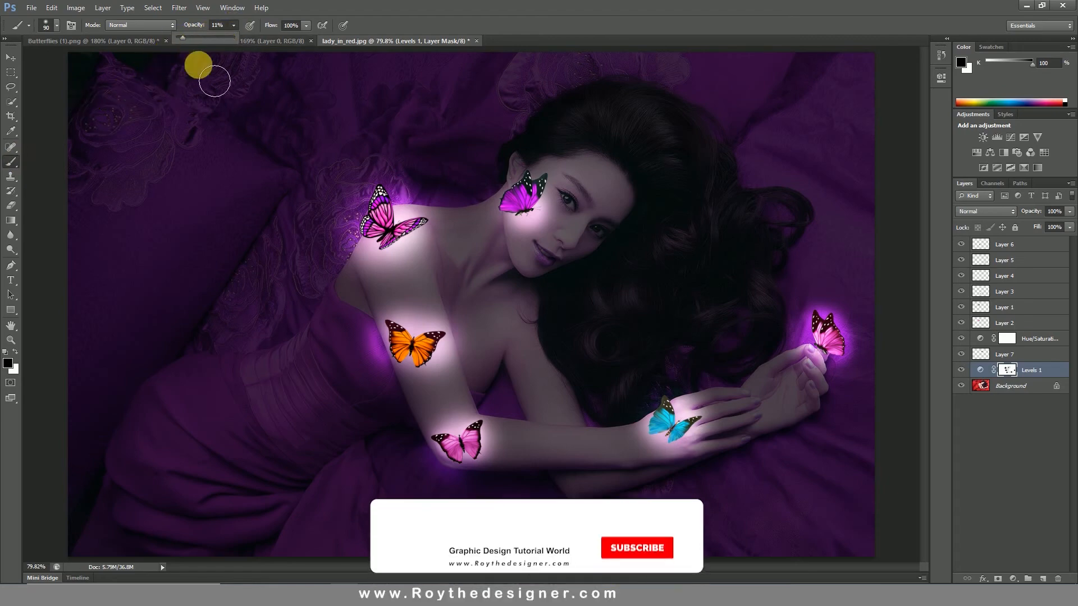
right_click(453, 251)
left_click_drag(481, 256, 528, 256)
key("Return")
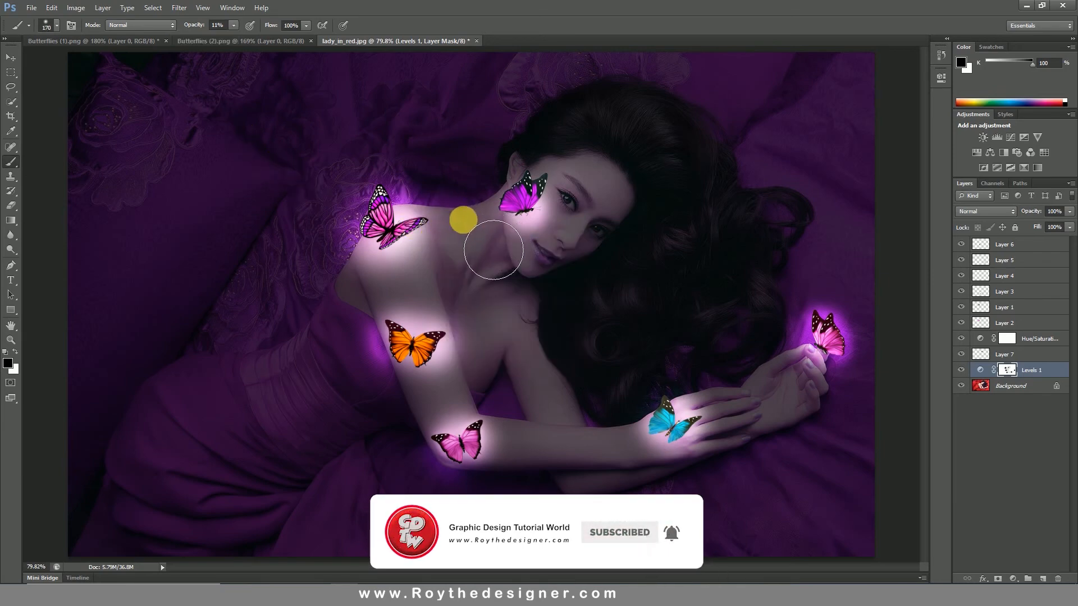
mouse_move(457, 296)
left_mouse_down()
mouse_move(439, 319)
mouse_move(387, 309)
mouse_move(425, 332)
left_mouse_up()
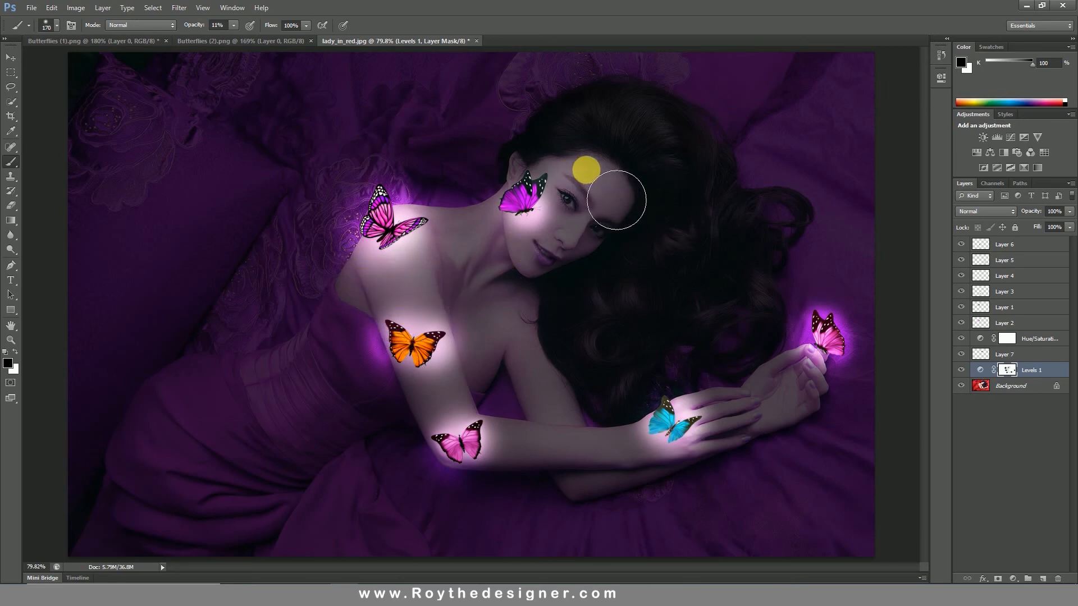
mouse_move(625, 232)
left_mouse_down()
mouse_move(614, 259)
mouse_move(574, 288)
mouse_move(617, 247)
mouse_move(596, 272)
mouse_move(526, 282)
mouse_move(507, 259)
mouse_move(530, 308)
mouse_move(529, 287)
mouse_move(560, 294)
mouse_move(549, 284)
mouse_move(577, 321)
mouse_move(557, 307)
mouse_move(567, 330)
mouse_move(547, 320)
mouse_move(563, 409)
mouse_move(615, 436)
mouse_move(613, 419)
mouse_move(528, 391)
mouse_move(500, 303)
mouse_move(463, 297)
mouse_move(461, 333)
mouse_move(477, 347)
mouse_move(409, 295)
mouse_move(436, 360)
mouse_move(532, 388)
mouse_move(480, 413)
mouse_move(451, 403)
mouse_move(475, 444)
mouse_move(472, 416)
mouse_move(486, 434)
mouse_move(459, 399)
mouse_move(502, 461)
mouse_move(559, 484)
mouse_move(530, 477)
mouse_move(607, 476)
mouse_move(521, 475)
mouse_move(687, 480)
mouse_move(538, 489)
mouse_move(616, 506)
mouse_move(721, 491)
mouse_move(707, 484)
mouse_move(760, 468)
mouse_move(803, 437)
mouse_move(766, 447)
mouse_move(800, 431)
mouse_move(826, 399)
mouse_move(832, 408)
mouse_move(793, 459)
mouse_move(830, 405)
mouse_move(794, 450)
mouse_move(823, 404)
mouse_move(739, 441)
mouse_move(572, 423)
mouse_move(544, 330)
mouse_move(640, 466)
mouse_move(593, 460)
mouse_move(626, 464)
mouse_move(614, 477)
mouse_move(520, 305)
mouse_move(471, 330)
mouse_move(438, 291)
mouse_move(477, 252)
mouse_move(547, 233)
mouse_move(588, 200)
mouse_move(650, 219)
mouse_move(621, 260)
mouse_move(558, 295)
mouse_move(571, 291)
mouse_move(550, 279)
mouse_move(562, 312)
mouse_move(774, 489)
mouse_move(746, 444)
mouse_move(803, 430)
mouse_move(742, 449)
mouse_move(812, 428)
mouse_move(772, 459)
left_mouse_up()
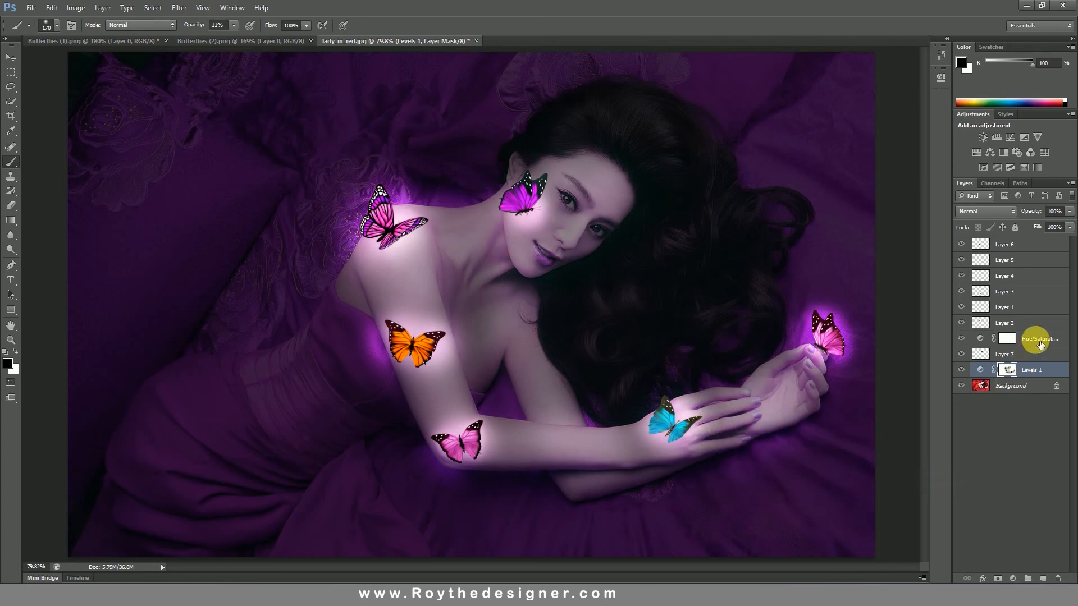
- Add a Brightness/Contrast adjustment layer above the Hue/Saturation layer with brightness 42 and contrast 30
left_click(1041, 346)
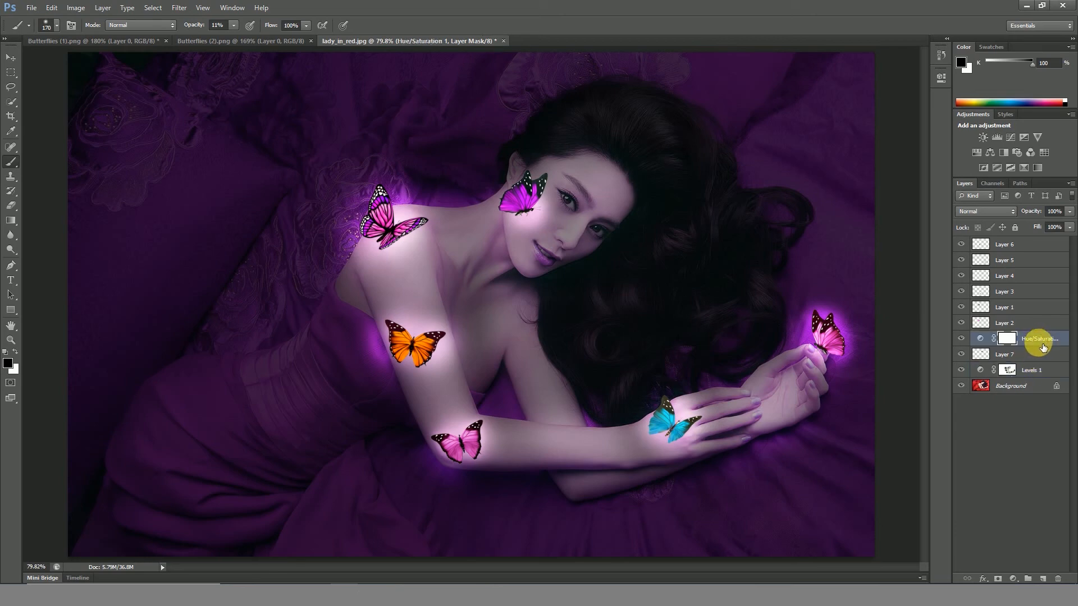
left_click(1014, 579)
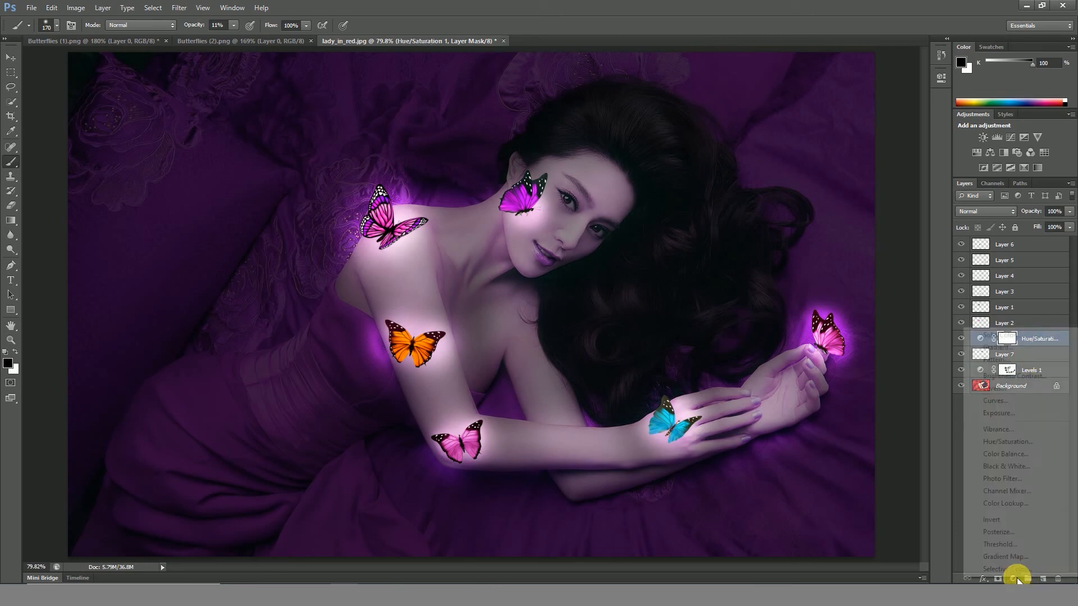
left_click(1029, 376)
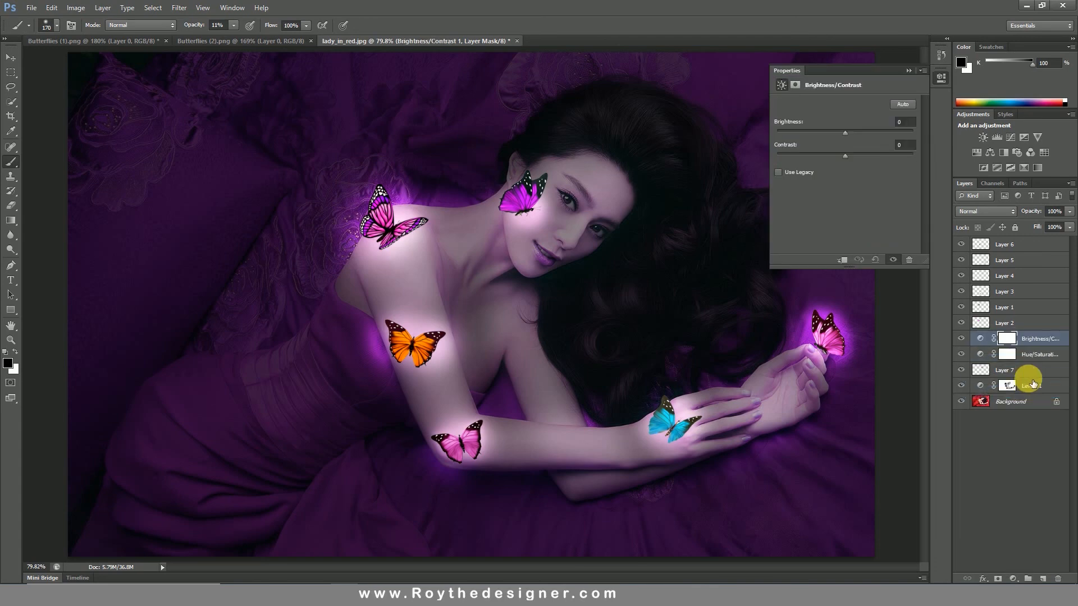
left_click_drag(847, 131, 861, 132)
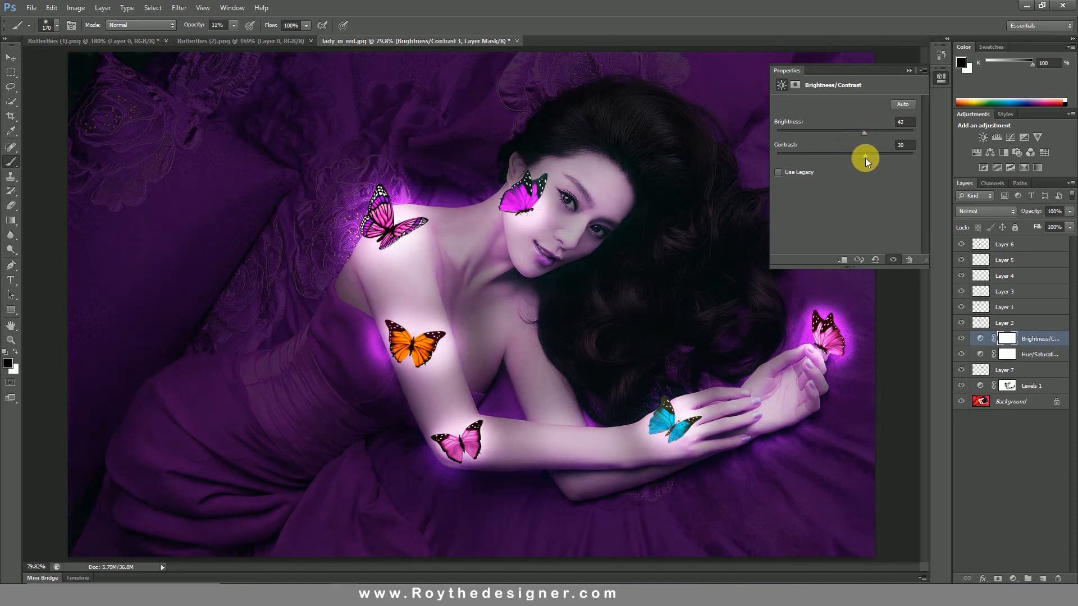
left_click(908, 71)
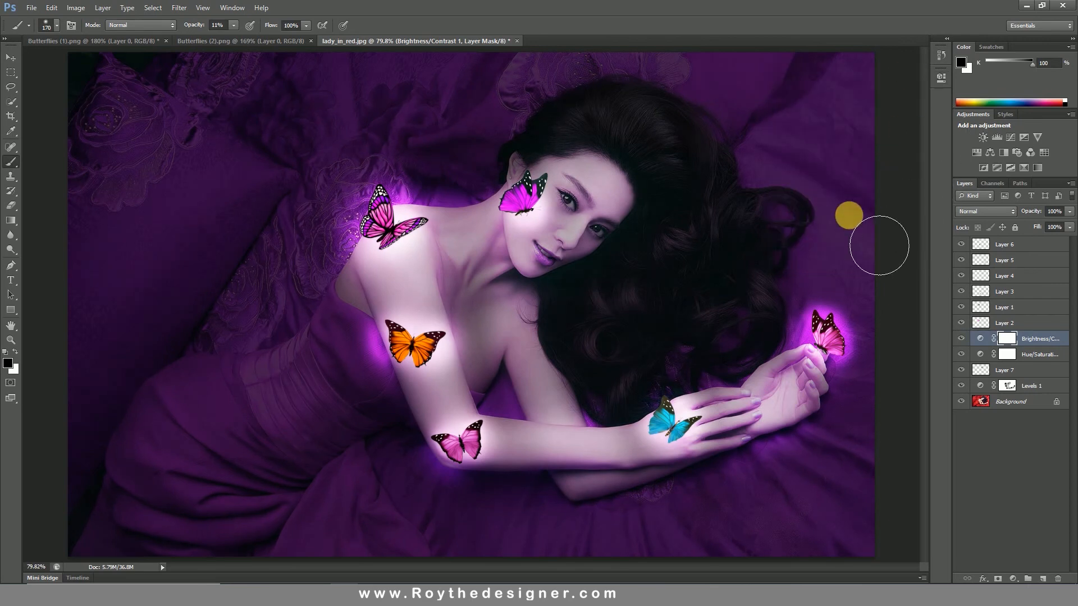
mouse_move(649, 281)
left_mouse_down()
mouse_move(676, 285)
mouse_move(635, 290)
left_mouse_up()
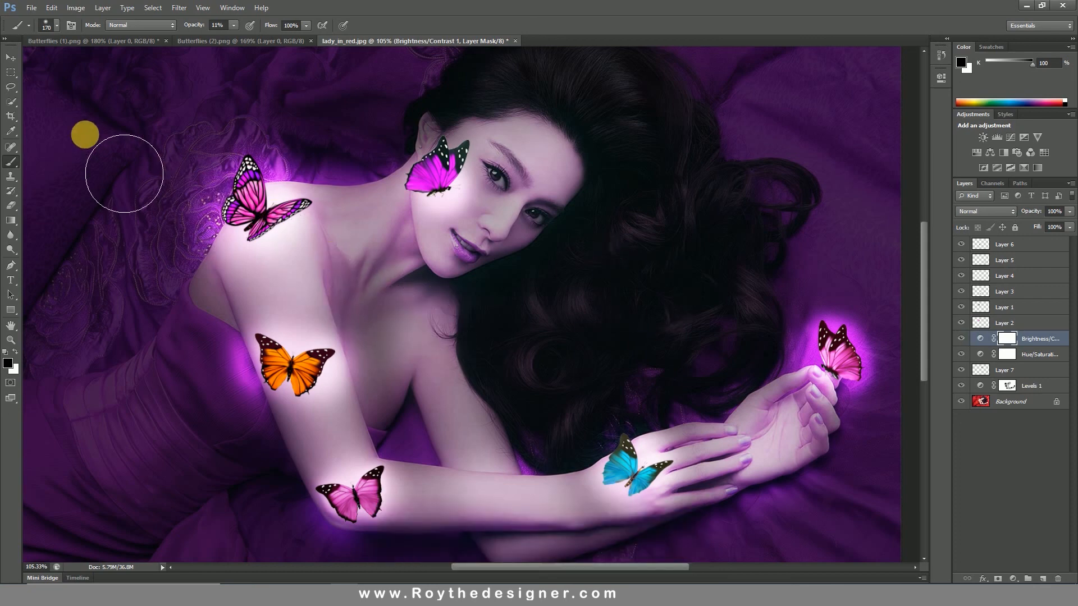
- Save a JPEG copy named "Photo Manipulation lady_in_red with butterflies" in the Photo Manipulation Tutorial folder at quality 12, Baseline Optimized
left_click(34, 8)
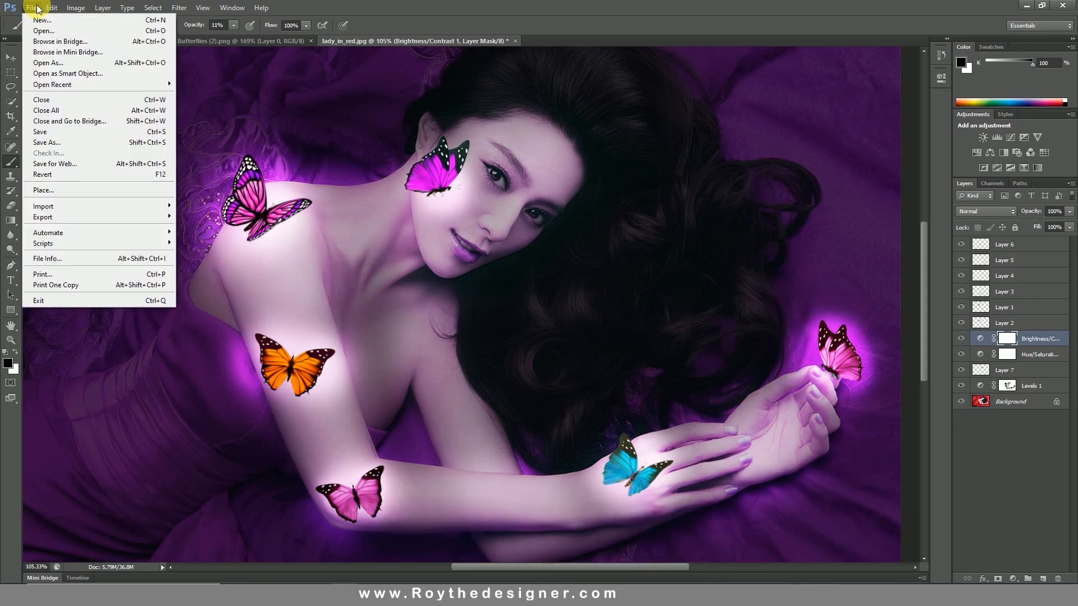
left_click(69, 145)
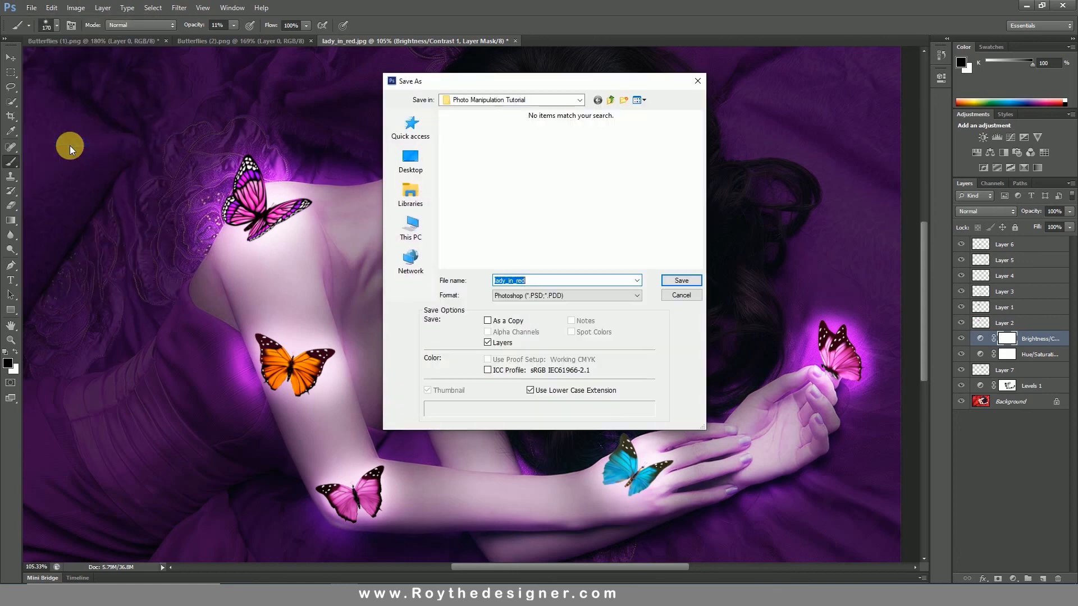
left_click(558, 296)
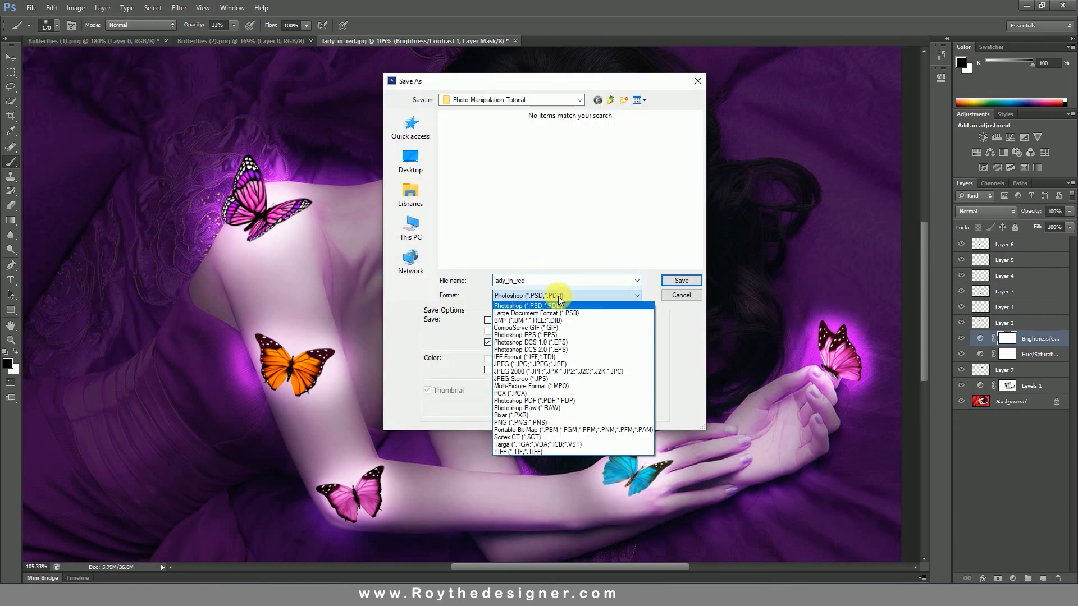
left_click(561, 364)
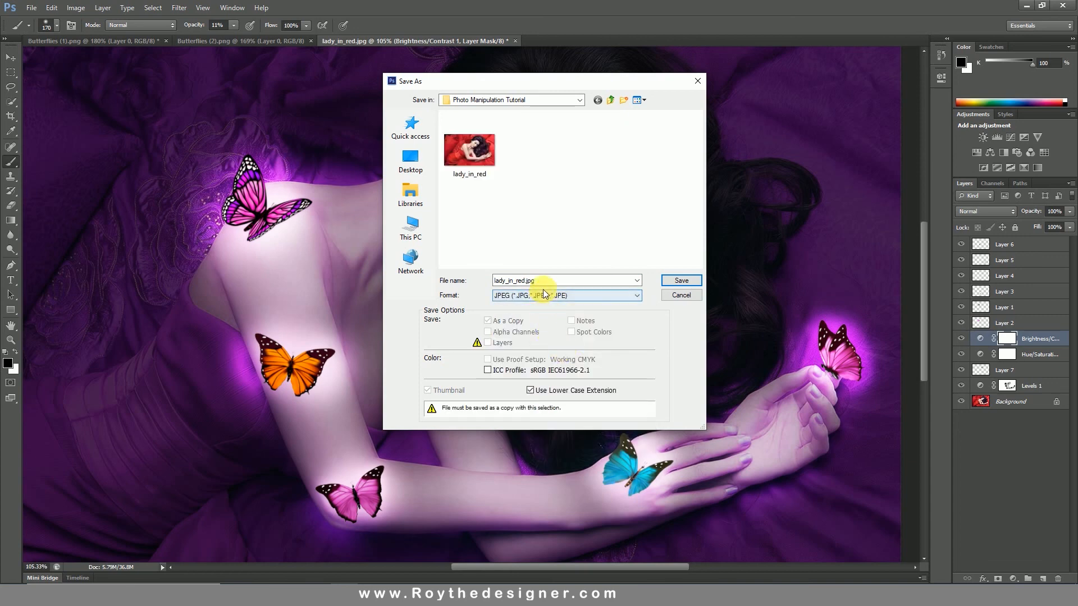
left_click(552, 280)
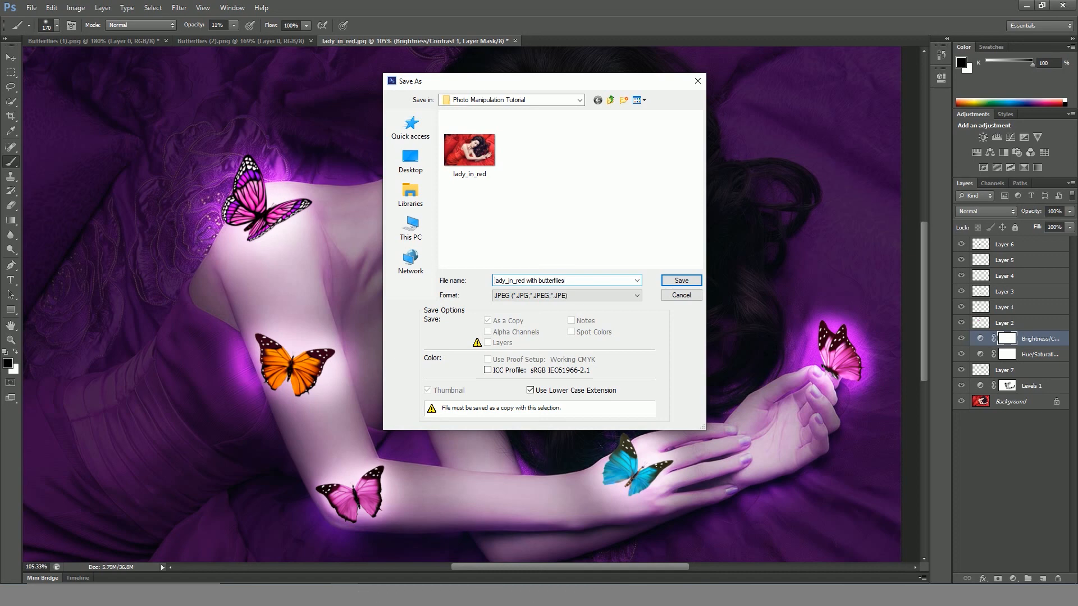
type("Photo Manipulation")
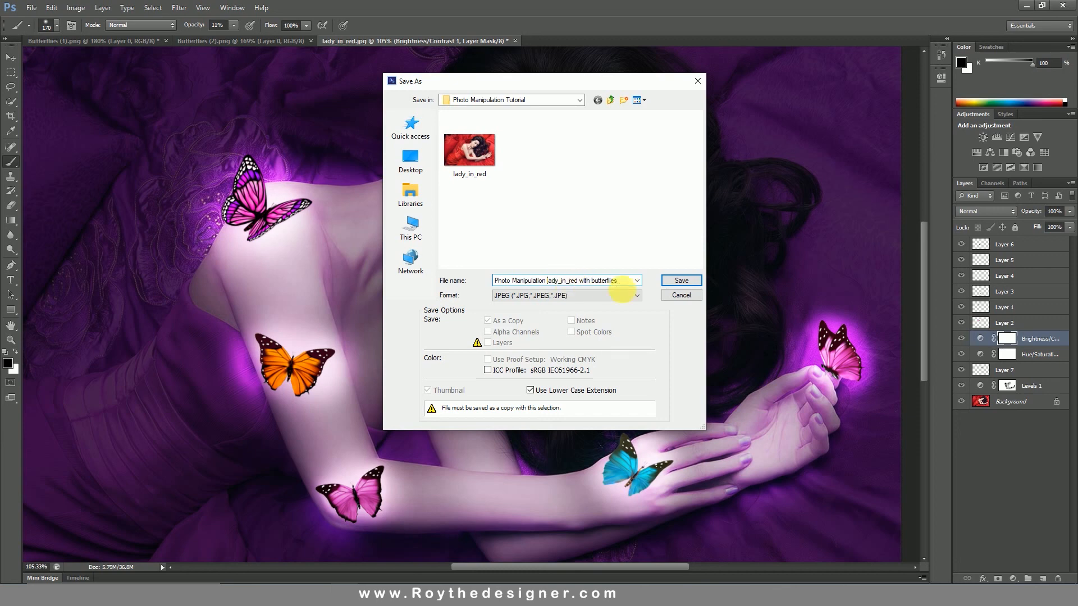
left_click(676, 282)
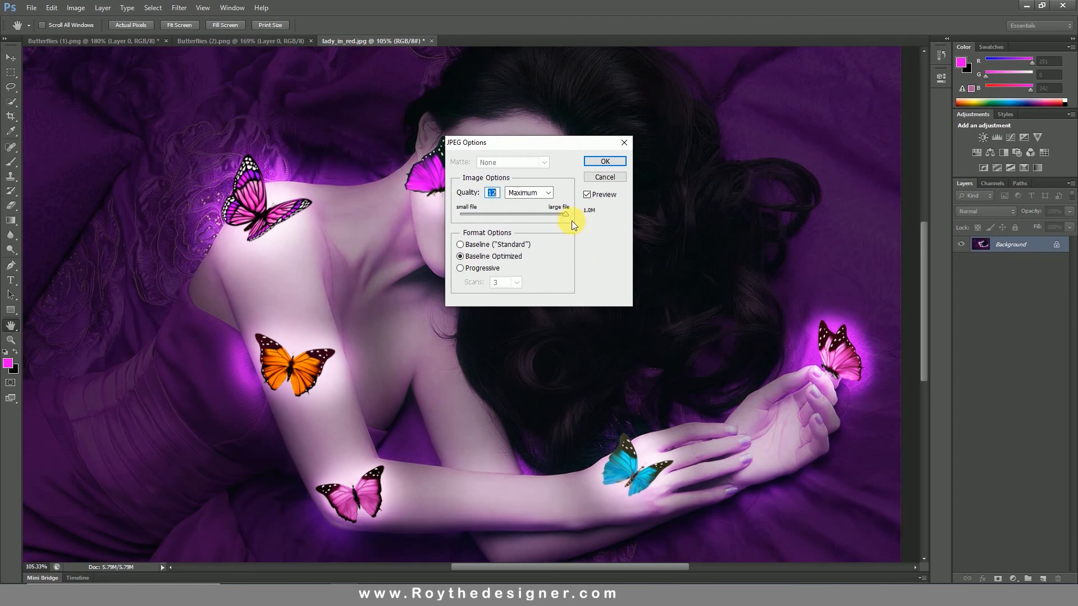
left_click(593, 160)
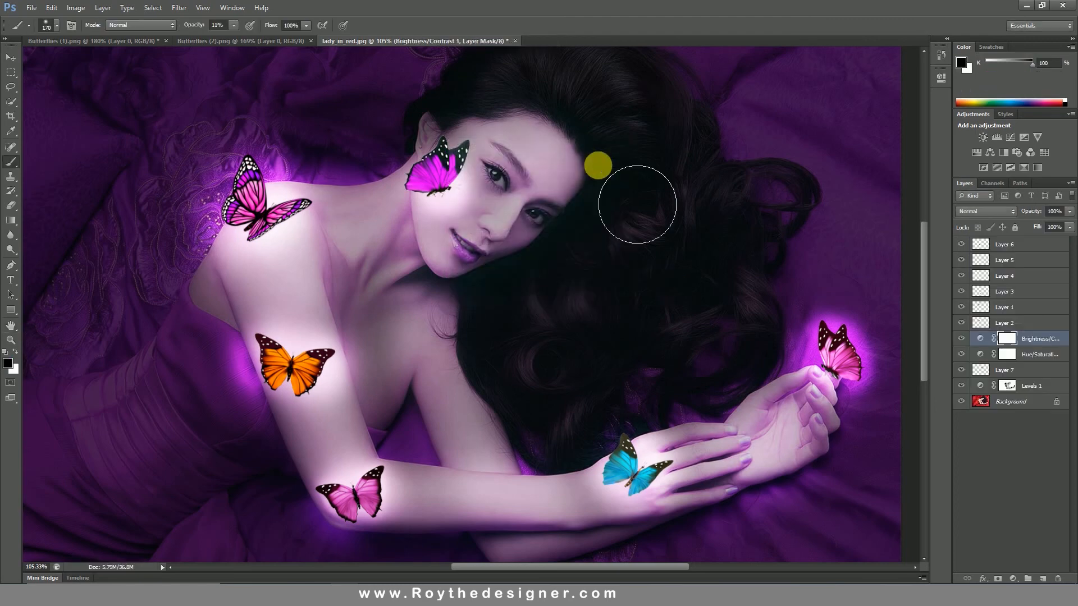